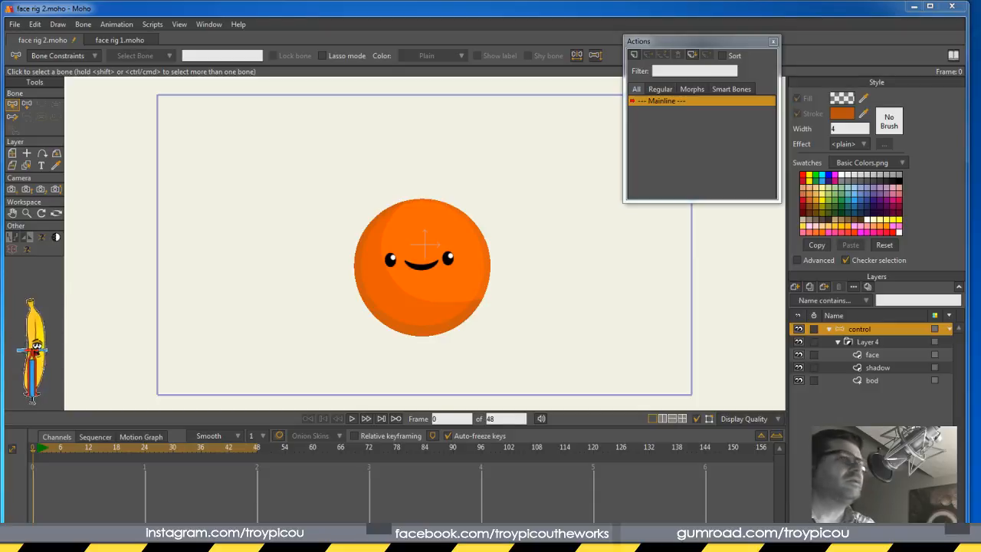
# Bring the Chrome window with the Instagram target-bone face rig post onto the screen
pyautogui.moveTo(0, 152); pyautogui.dragTo(466, 102)
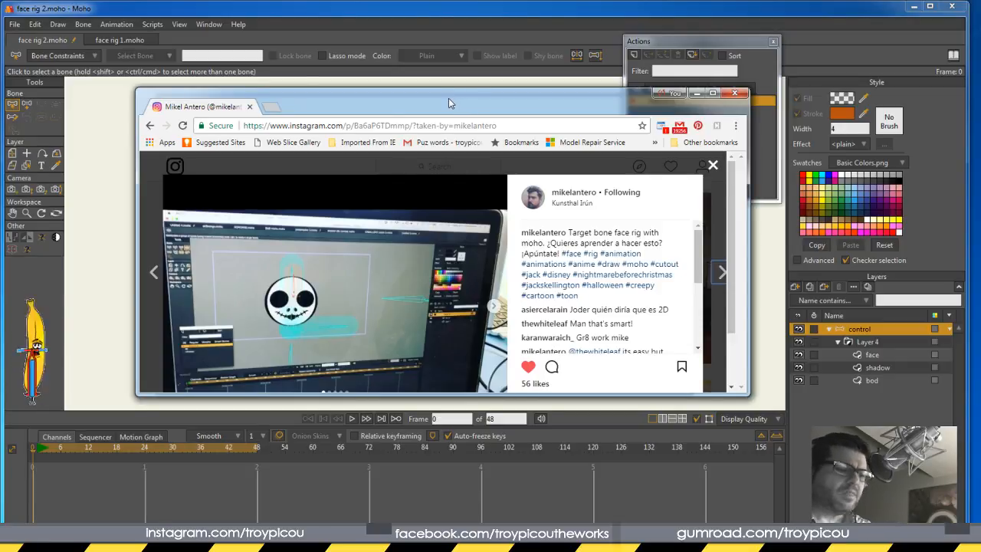
# Move the Instagram reference window aside to reveal the canvas, and select Layer 4
pyautogui.moveTo(454, 99); pyautogui.dragTo(0, 42)
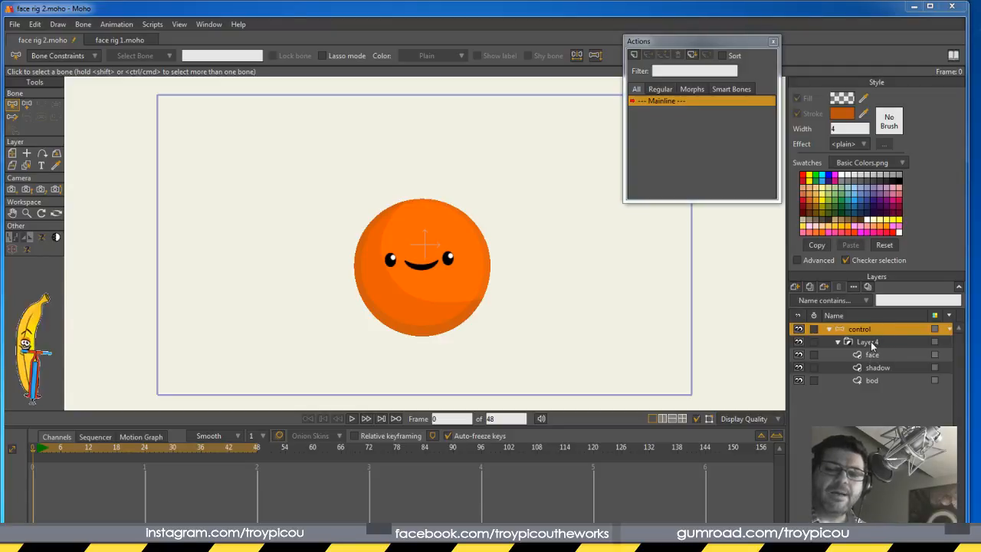
pyautogui.click(874, 343)
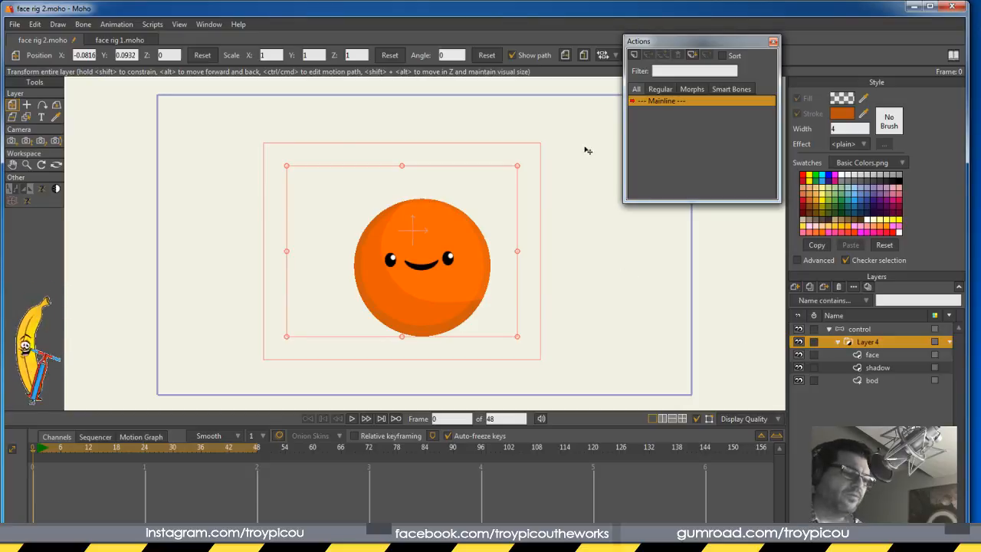
pyautogui.doubleClick(862, 342)
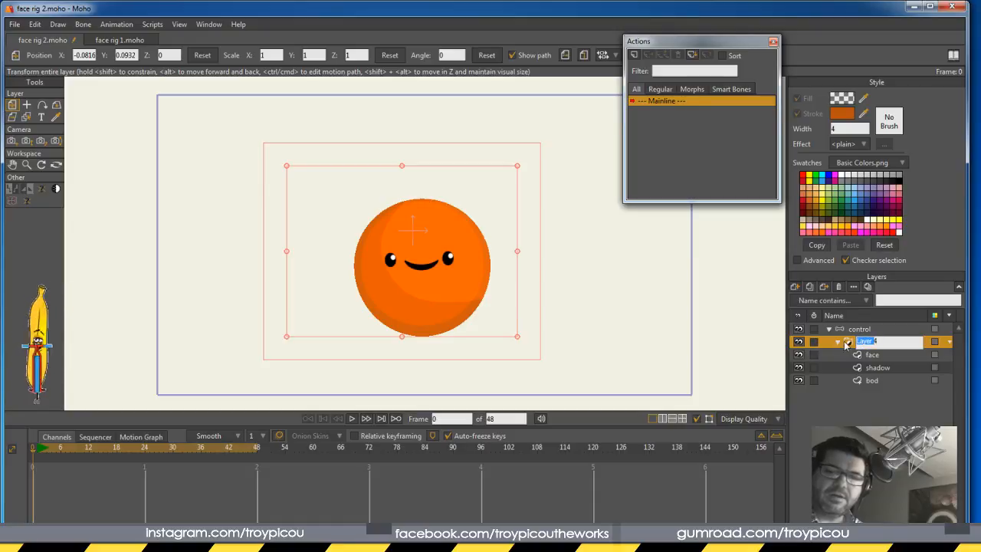
pyautogui.click(845, 343)
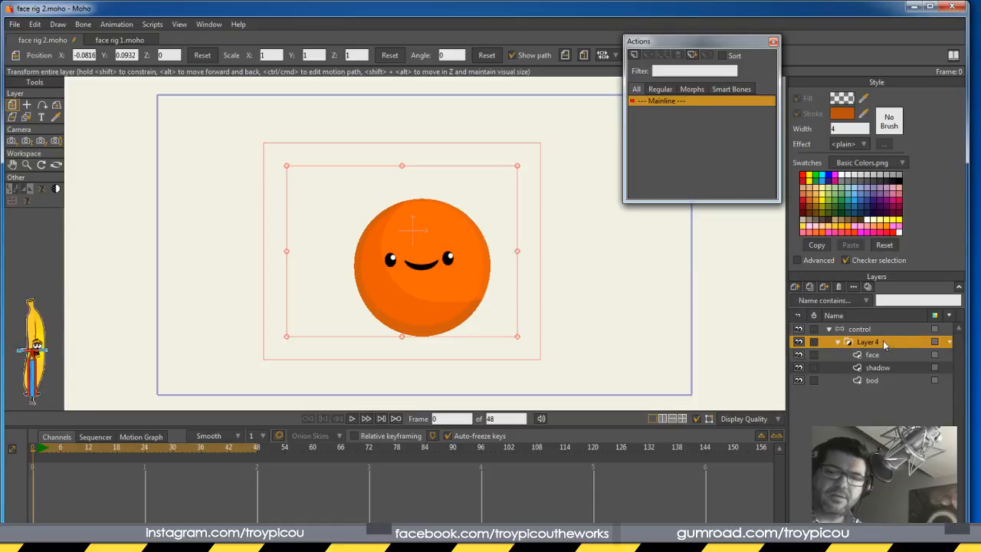
pyautogui.rightClick(887, 344)
pyautogui.click(871, 346)
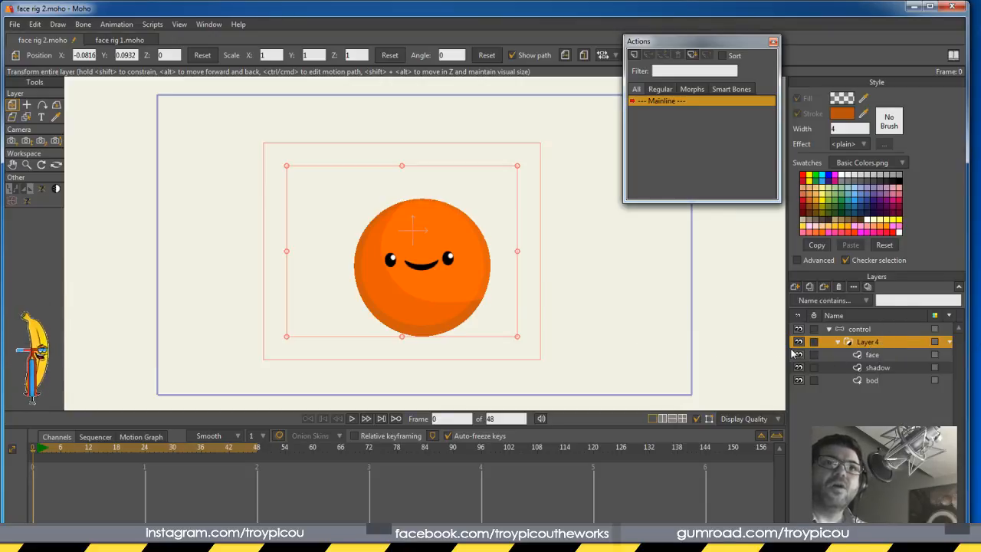
pyautogui.doubleClick(899, 343)
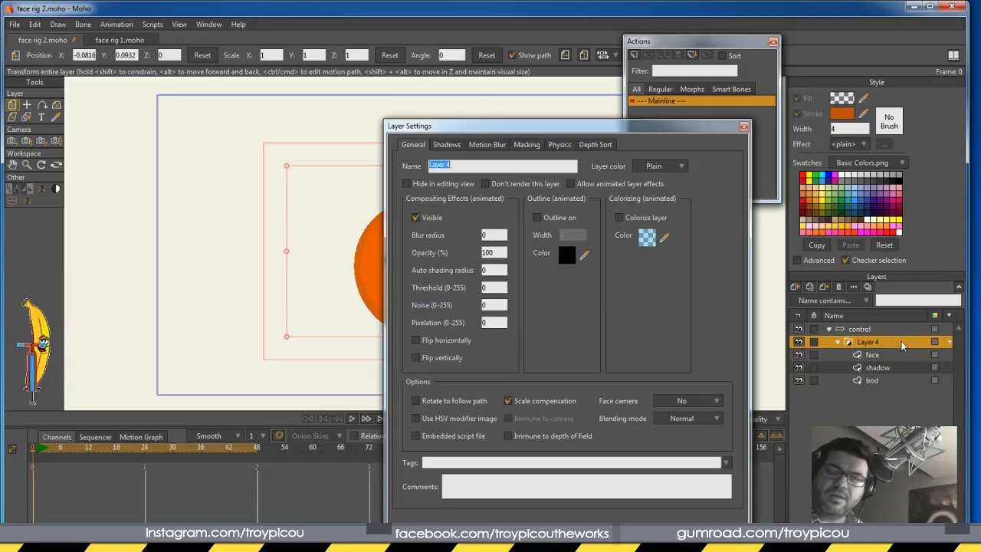
pyautogui.click(531, 146)
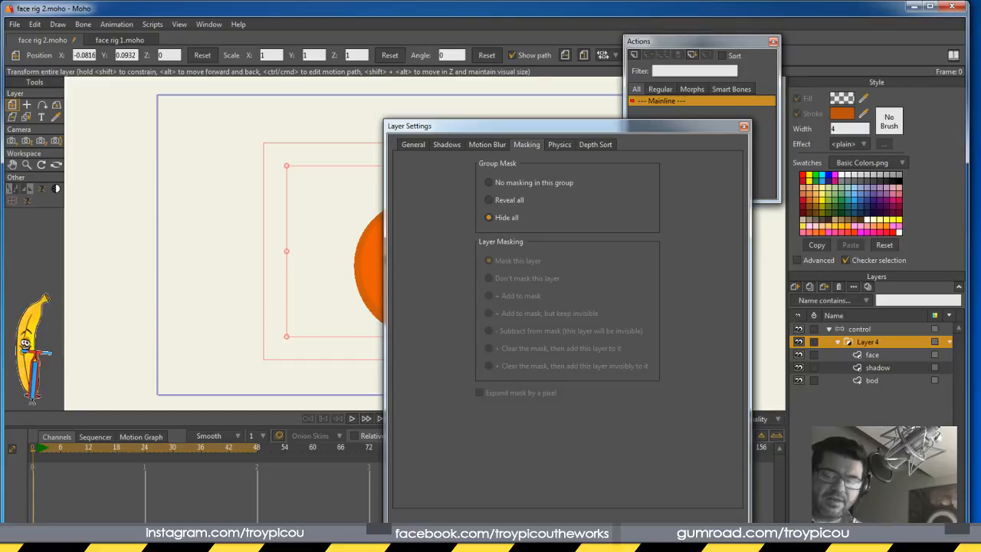
pyautogui.click(719, 529)
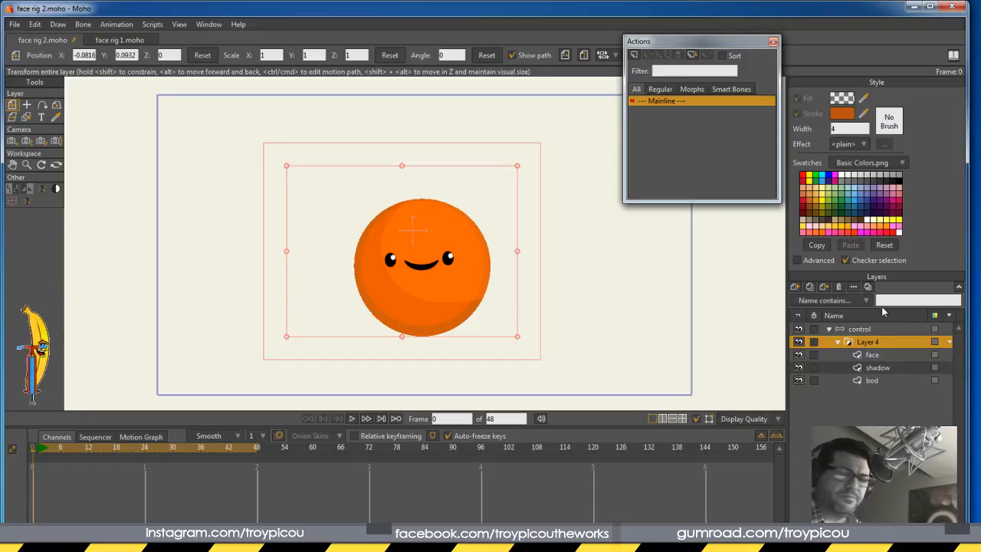
pyautogui.click(880, 329)
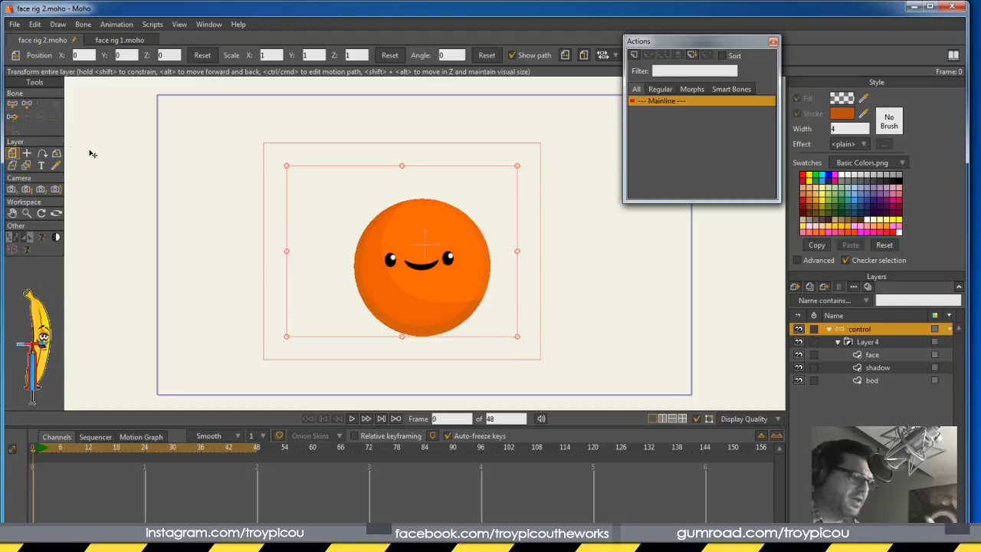
# Draw a bone rightward from the ball's base and set both control bones to zero strength
pyautogui.click(27, 105)
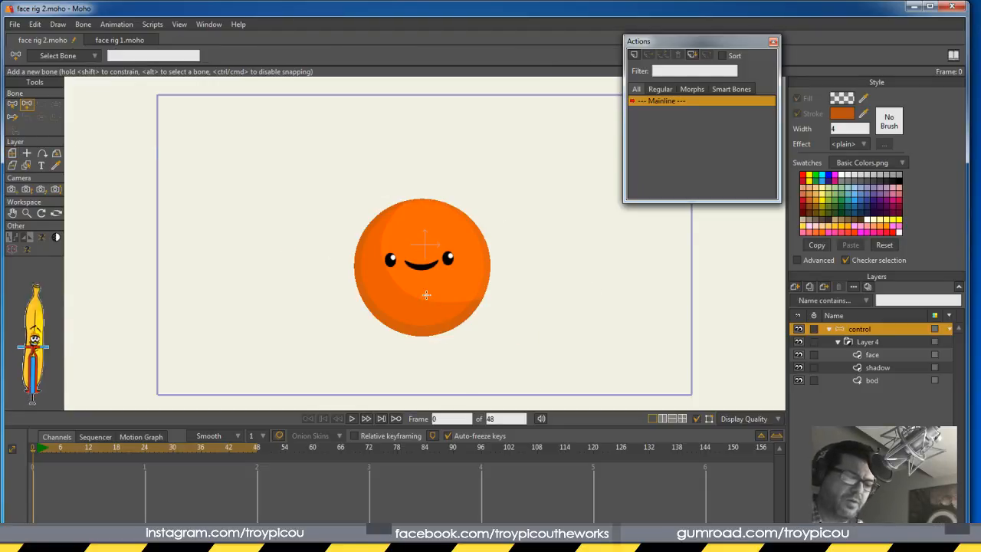
pyautogui.moveTo(431, 335); pyautogui.dragTo(436, 198)
pyautogui.press('s')
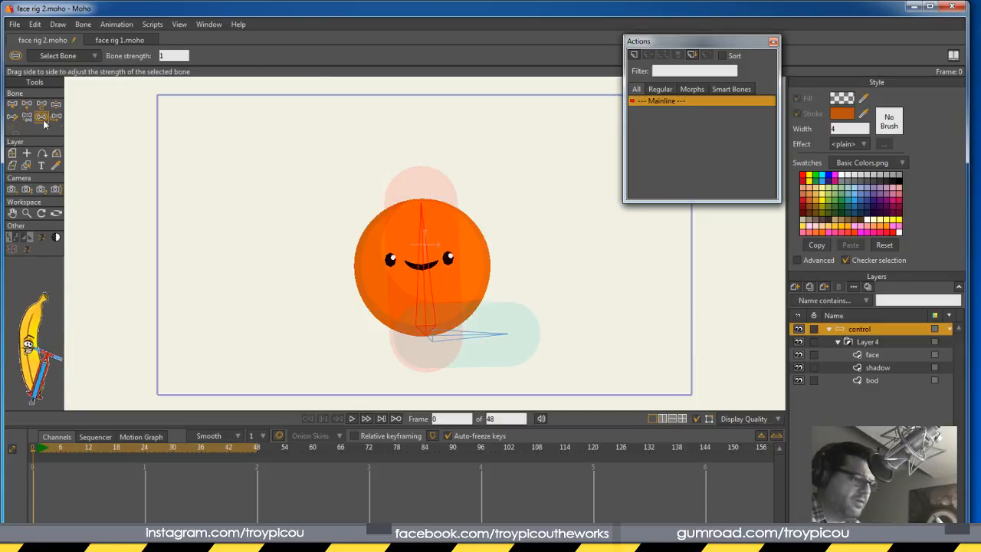
pyautogui.moveTo(471, 339); pyautogui.dragTo(193, 482)
pyautogui.moveTo(424, 306); pyautogui.dragTo(237, 383)
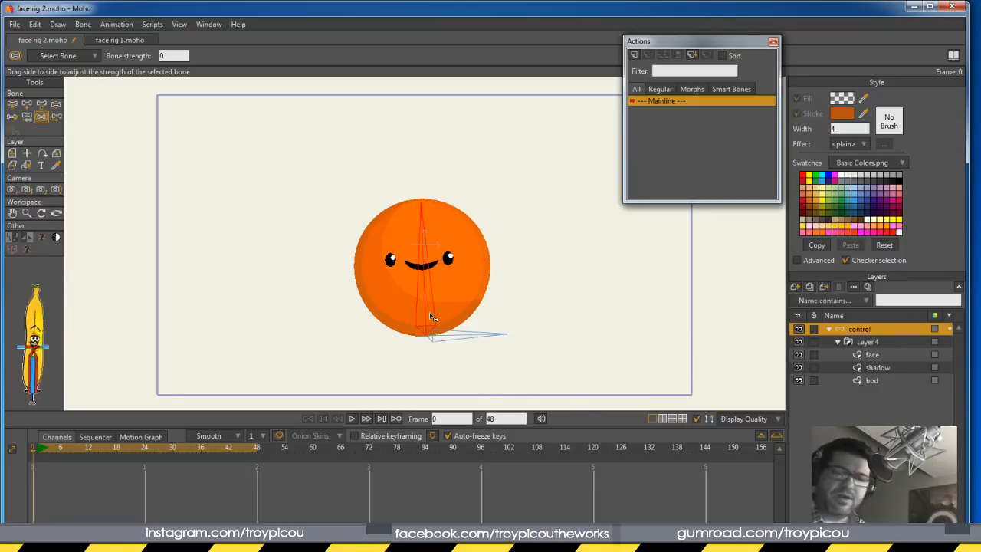
pyautogui.click(867, 342)
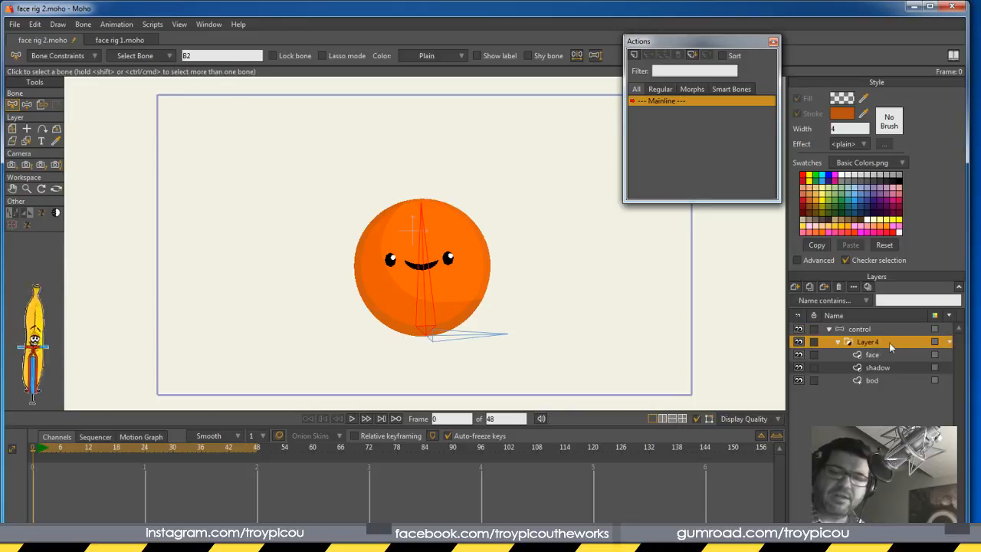
# Bind Layer 4 to the vertical bone, then move that bone on the control layer to test it
pyautogui.click(41, 106)
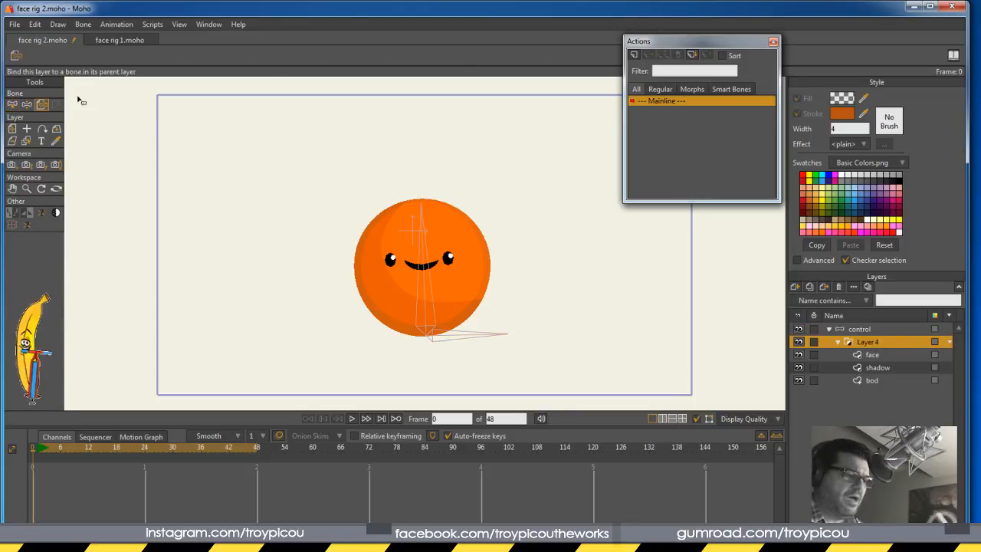
pyautogui.click(426, 300)
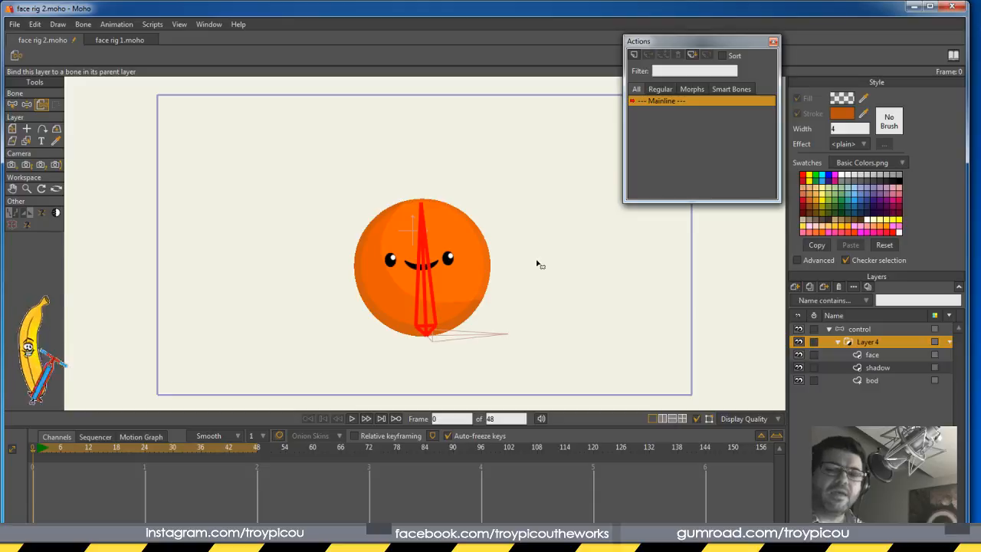
pyautogui.click(861, 330)
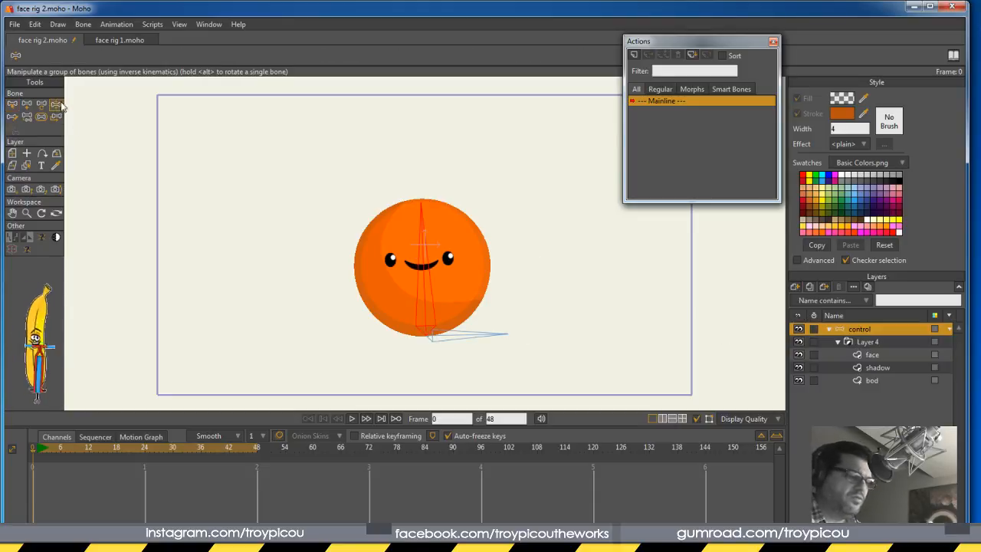
pyautogui.moveTo(434, 282); pyautogui.dragTo(450, 242)
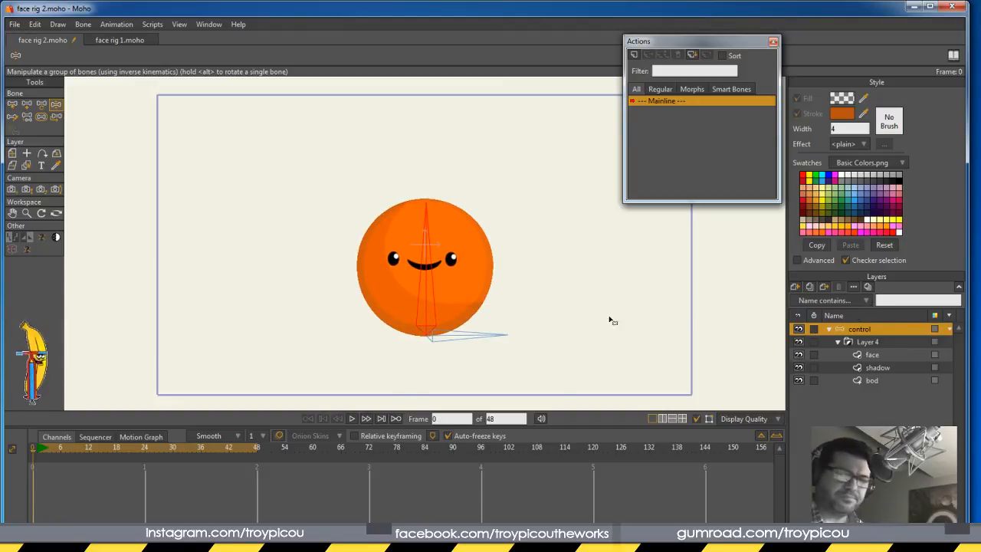
# Draw two independent target bones, one right of the ball and one below it
pyautogui.press('a')
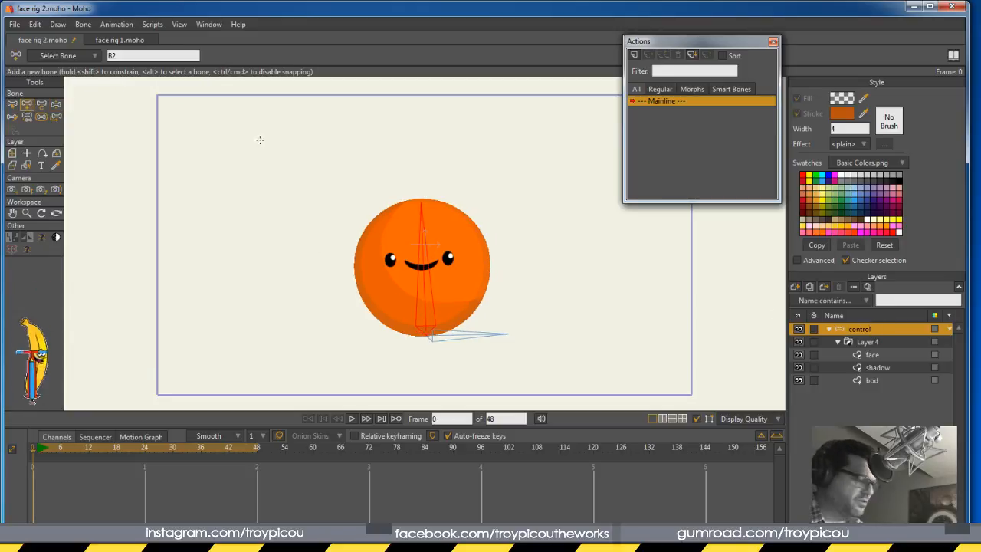
pyautogui.press('Return')
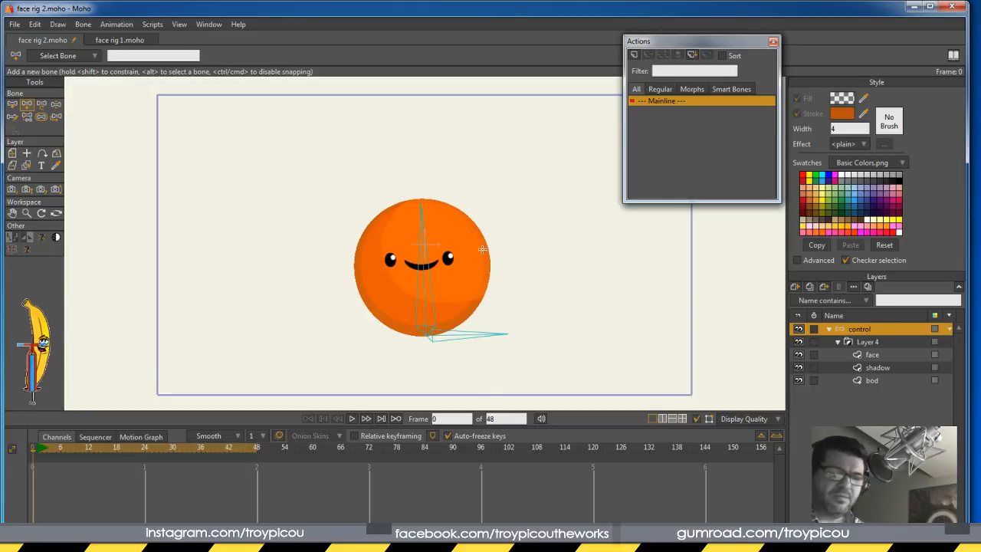
pyautogui.moveTo(567, 262); pyautogui.dragTo(534, 268)
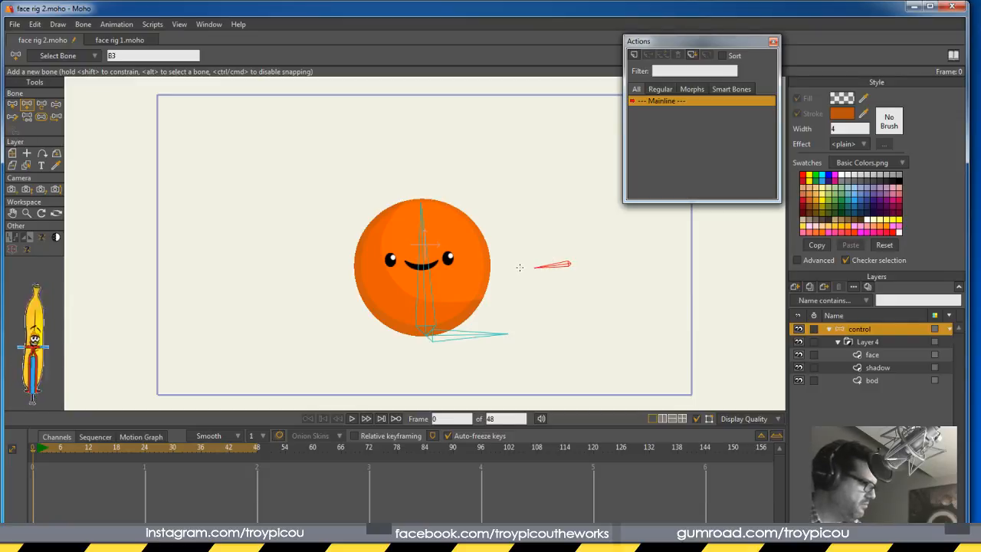
pyautogui.hotkey('ctrl', 'z')
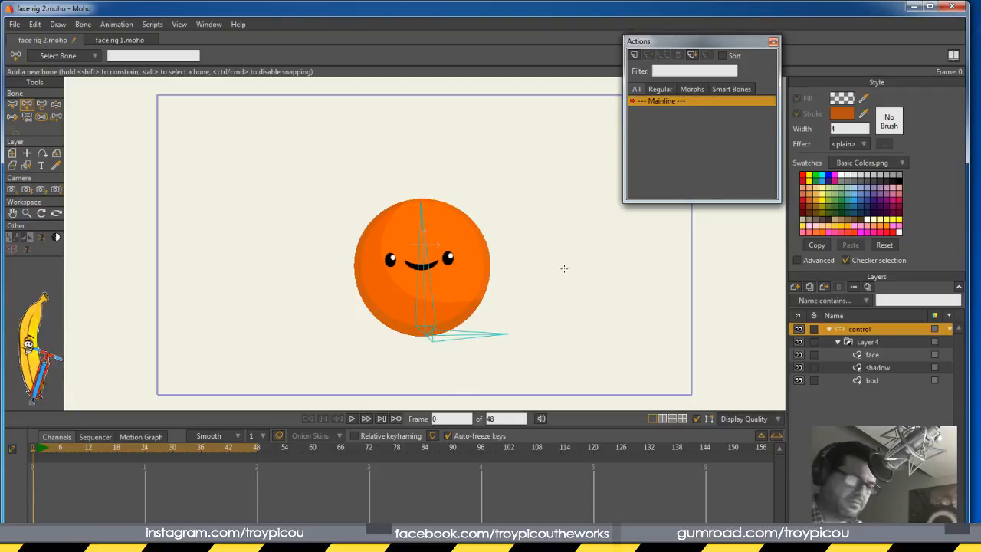
pyautogui.moveTo(554, 266); pyautogui.dragTo(531, 267)
pyautogui.press('Return')
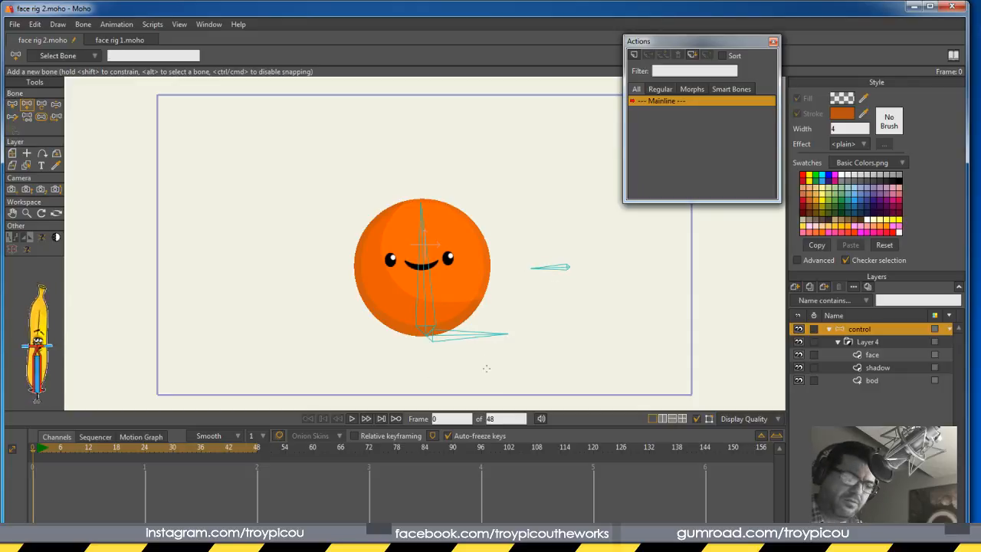
pyautogui.moveTo(424, 407); pyautogui.dragTo(425, 383)
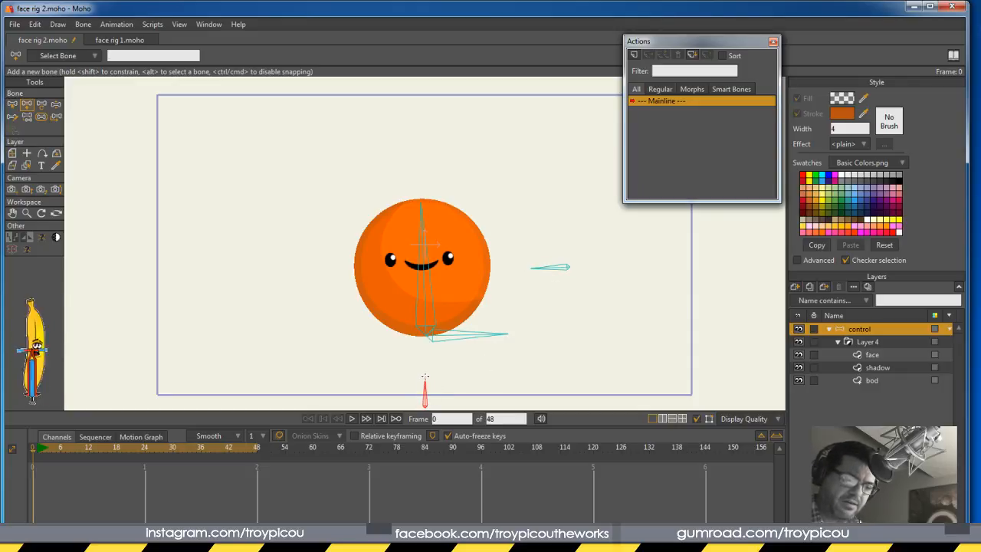
pyautogui.press('Return')
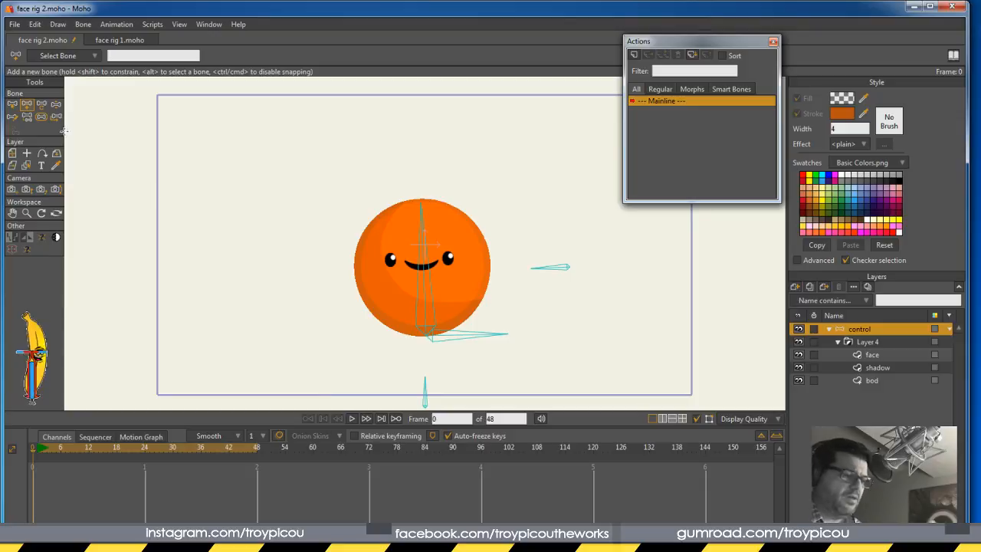
# Set the right-hand and bottom target bones to zero strength
pyautogui.click(11, 104)
pyautogui.click(42, 116)
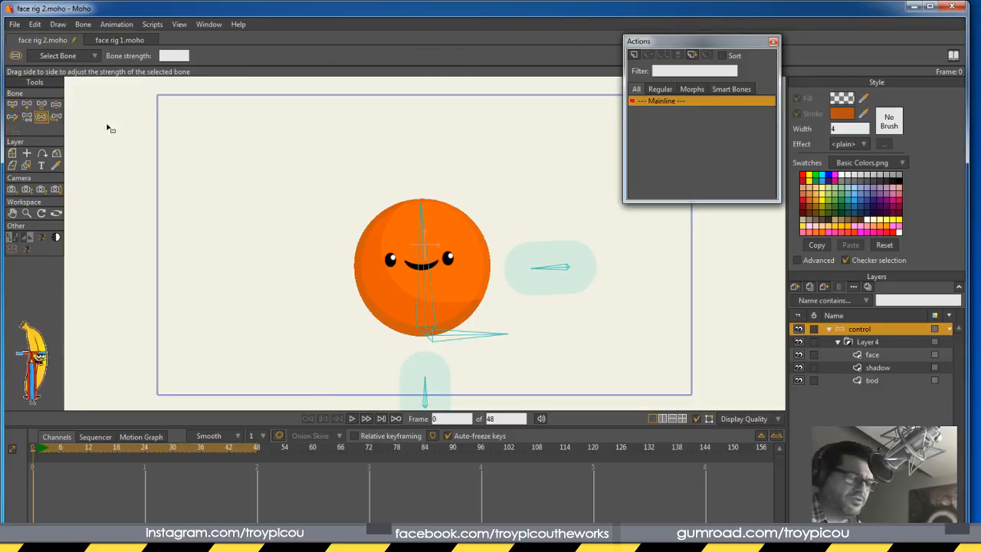
pyautogui.click(568, 275)
pyautogui.click(420, 393)
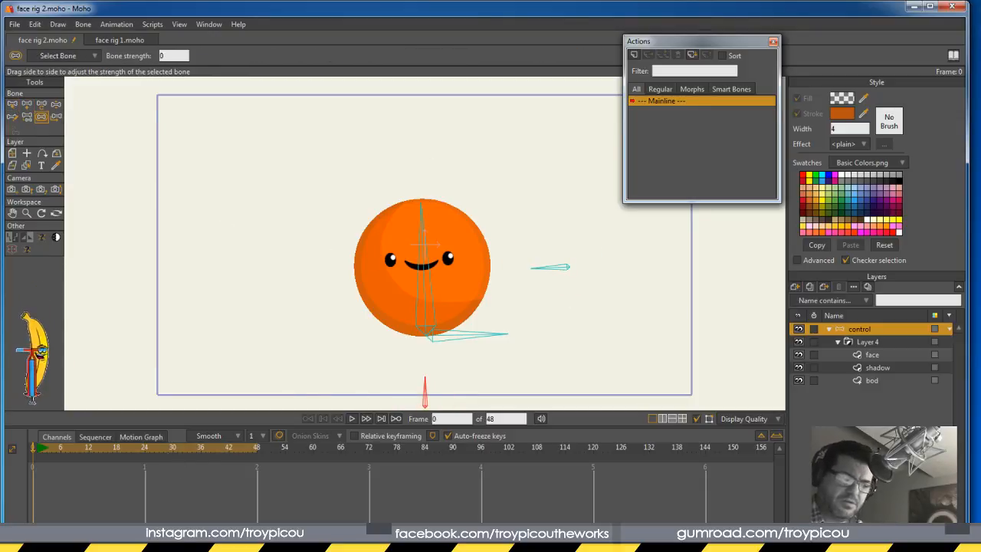
pyautogui.click(11, 104)
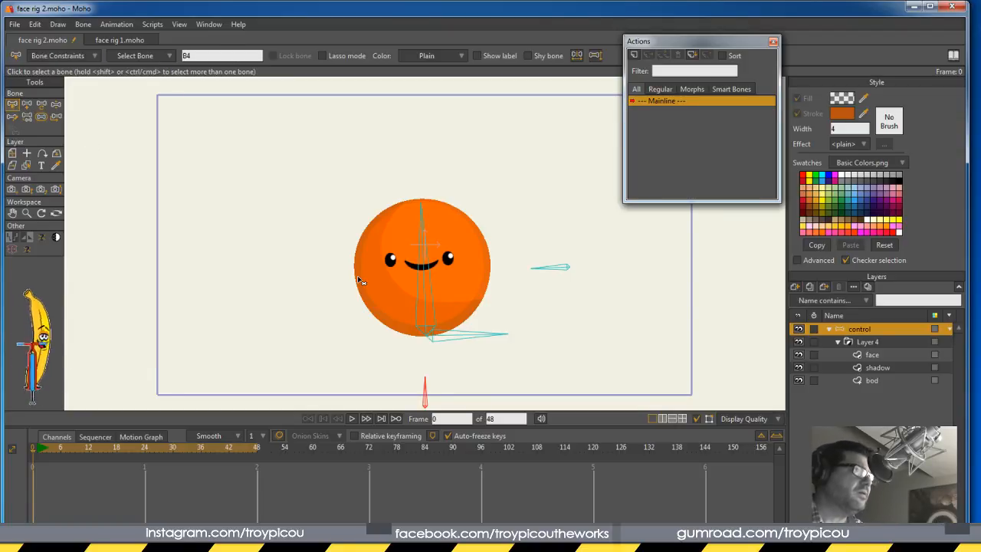
# Rename the right-hand target bone to d u and edit the bottom target bone's name
pyautogui.click(560, 268)
pyautogui.click(224, 57)
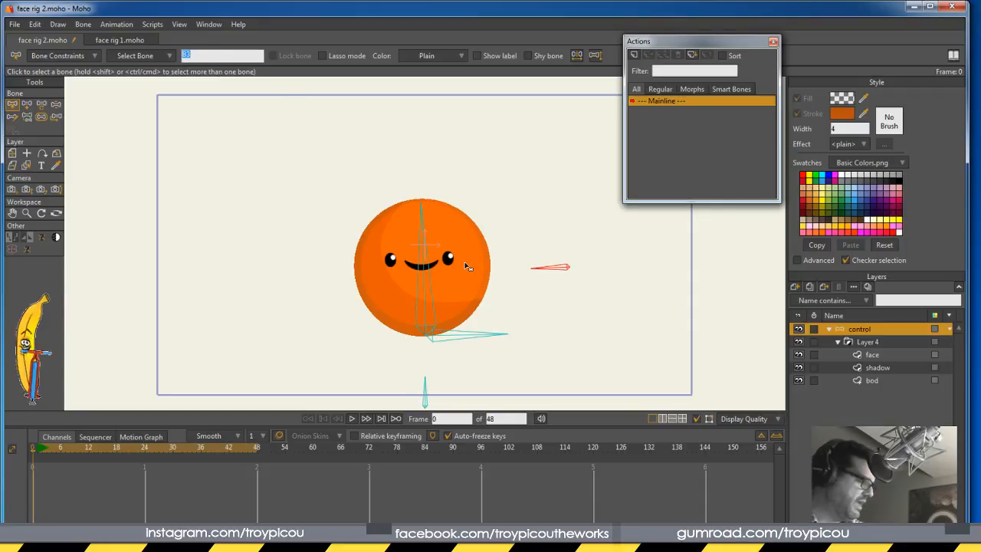
pyautogui.write('du')
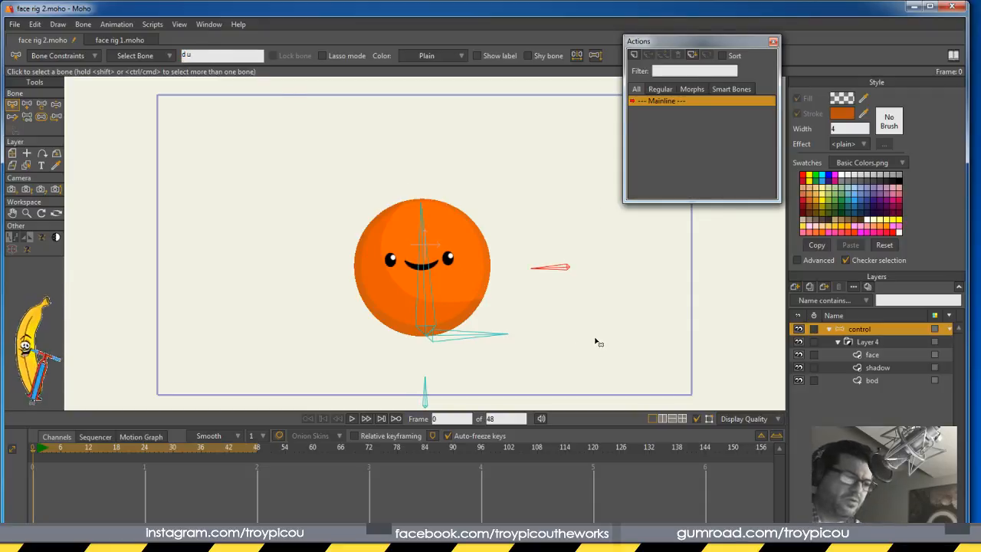
pyautogui.click(583, 343)
pyautogui.click(425, 391)
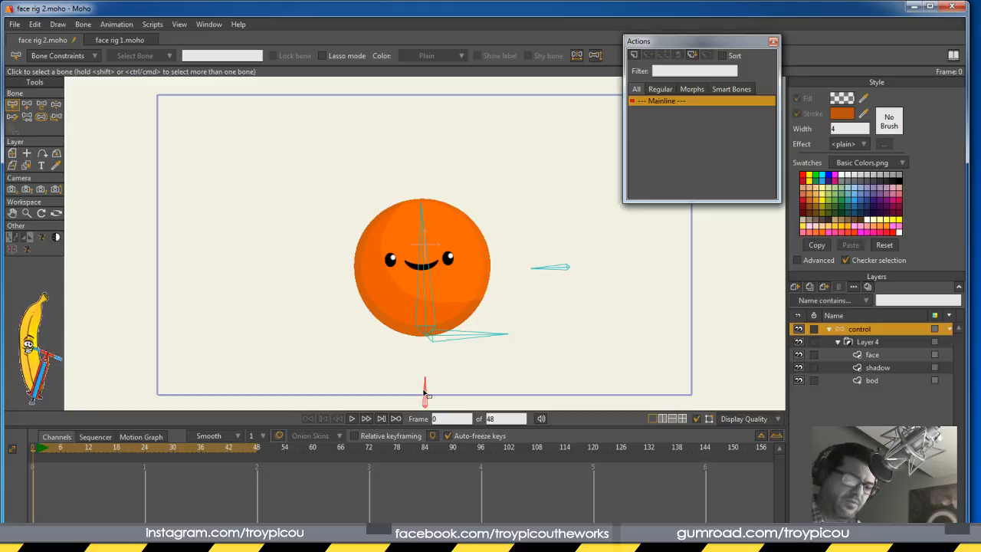
pyautogui.click(201, 54)
pyautogui.write('a s')
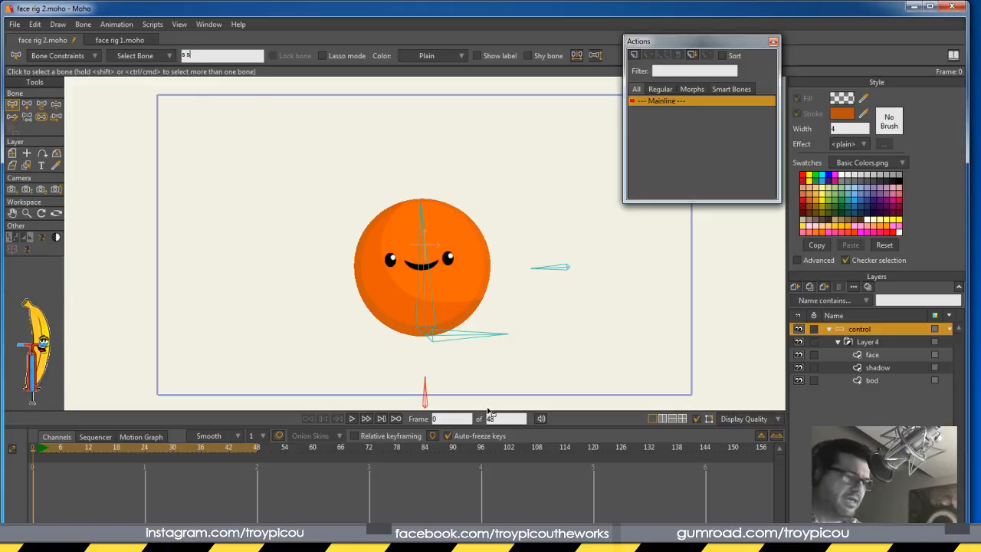
pyautogui.click(575, 341)
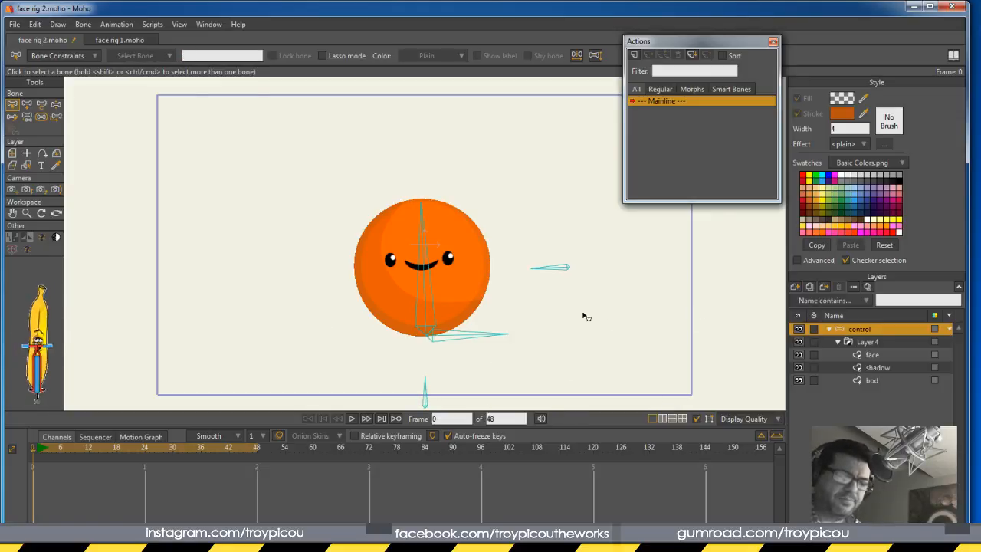
# Reparent the d u bone to the bottom vertical bone and reassign the bottom bone's parent
pyautogui.click(562, 267)
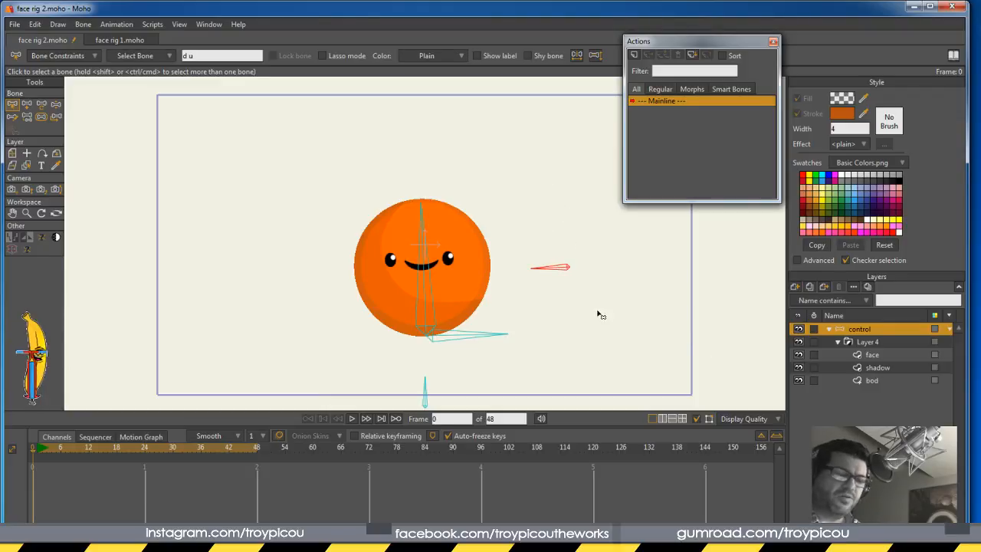
pyautogui.click(27, 117)
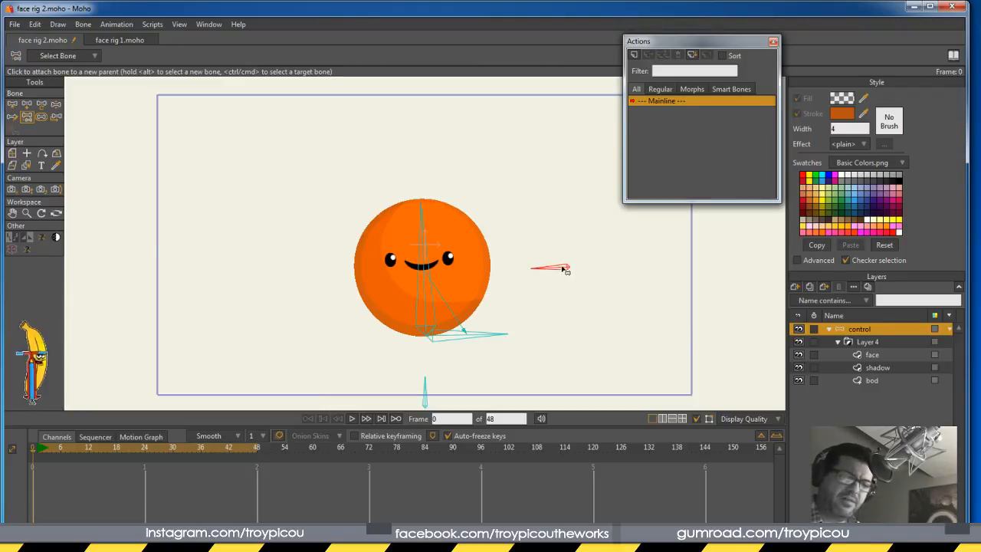
pyautogui.click(487, 338)
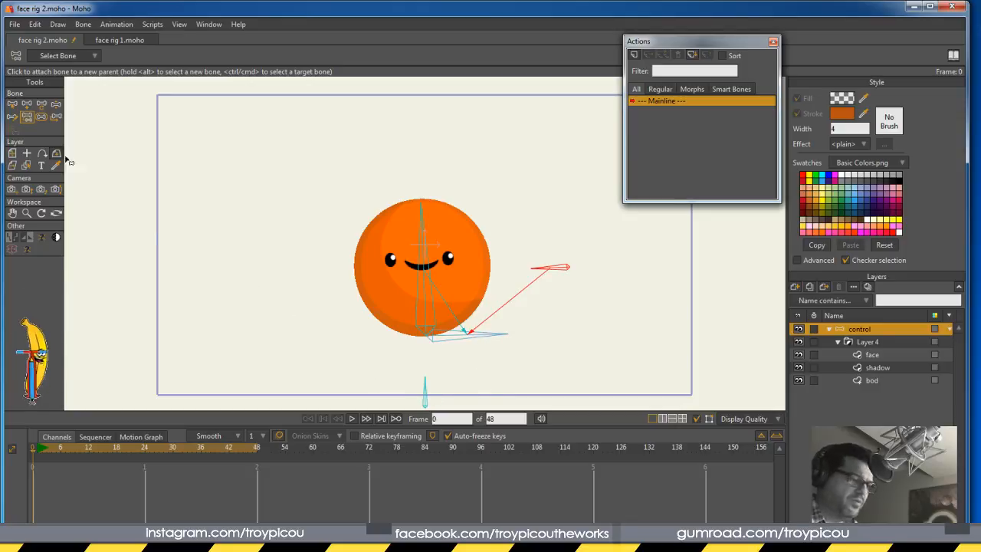
pyautogui.click(427, 391)
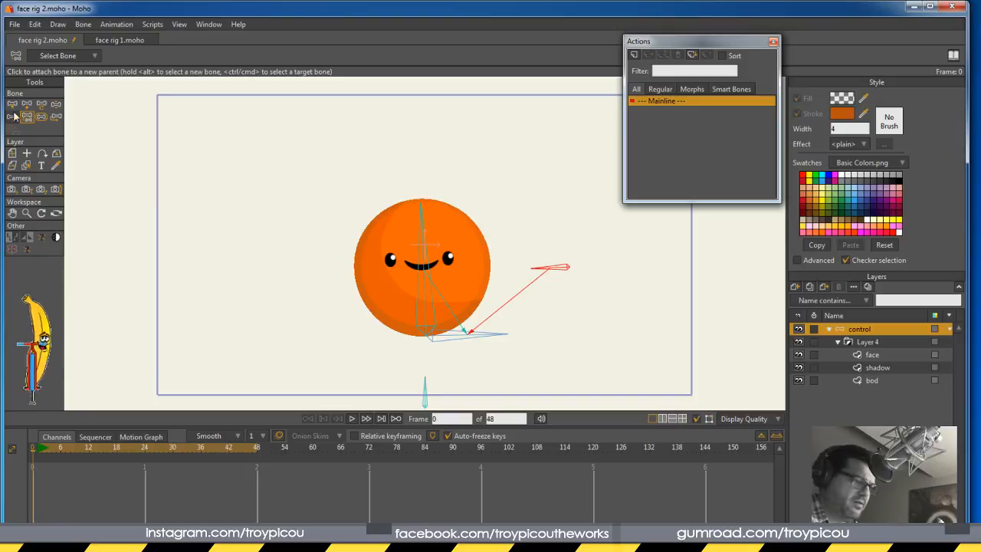
pyautogui.press('z')
pyautogui.click(425, 391)
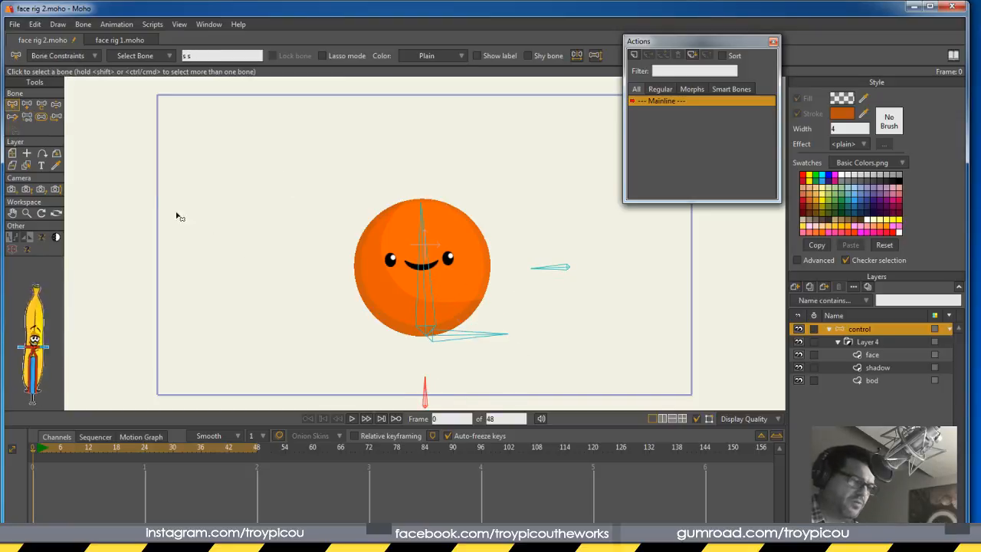
pyautogui.click(27, 117)
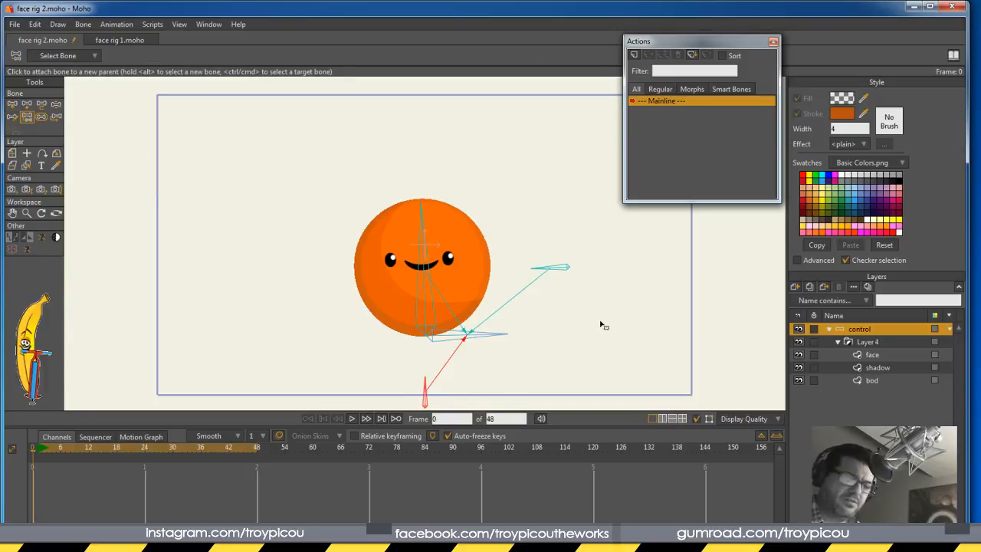
pyautogui.press('z')
pyautogui.press('Return')
# Rename the central vertical bone 'bod' and edit the bottom bone B1's name
pyautogui.click(424, 278)
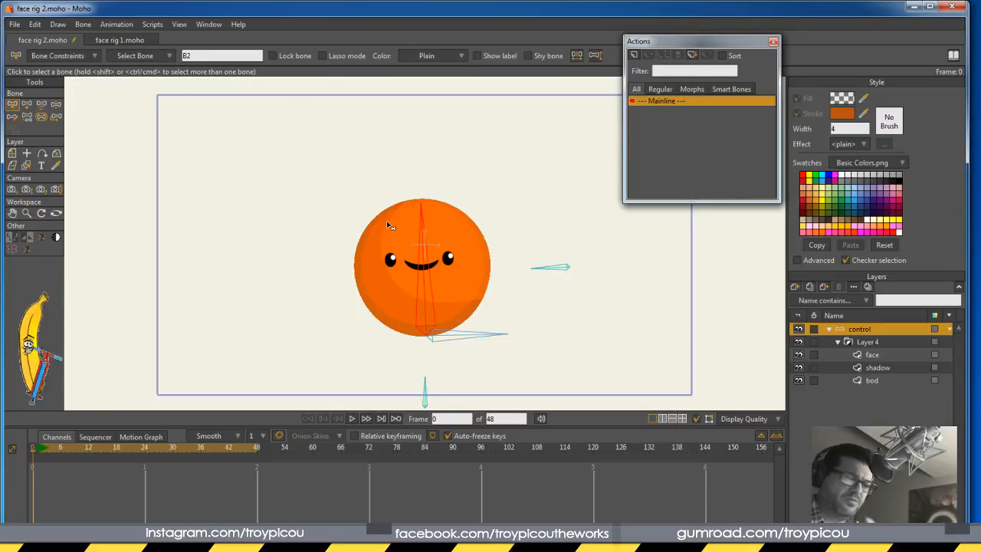
pyautogui.write('bod')
pyautogui.moveTo(520, 339); pyautogui.dragTo(496, 316)
pyautogui.click(197, 56)
pyautogui.write('rooty')
pyautogui.click(688, 305)
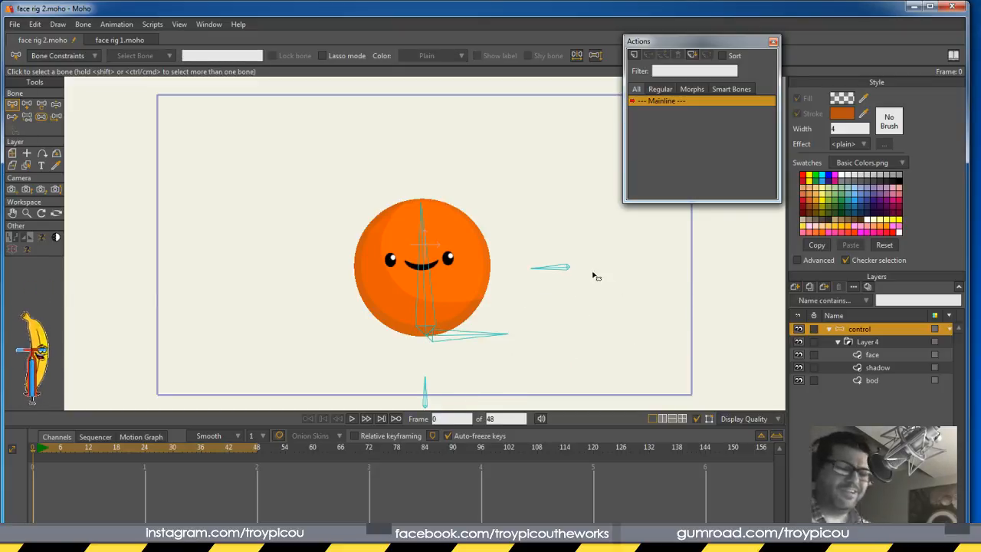
# Create the d u action on the control bone and tilt the bone up at frame 48
pyautogui.click(554, 269)
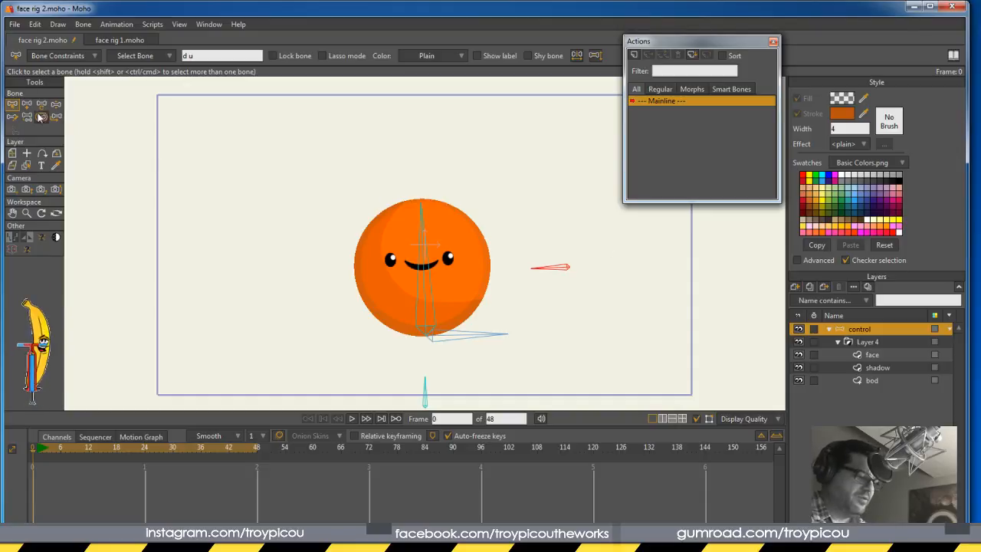
pyautogui.click(634, 55)
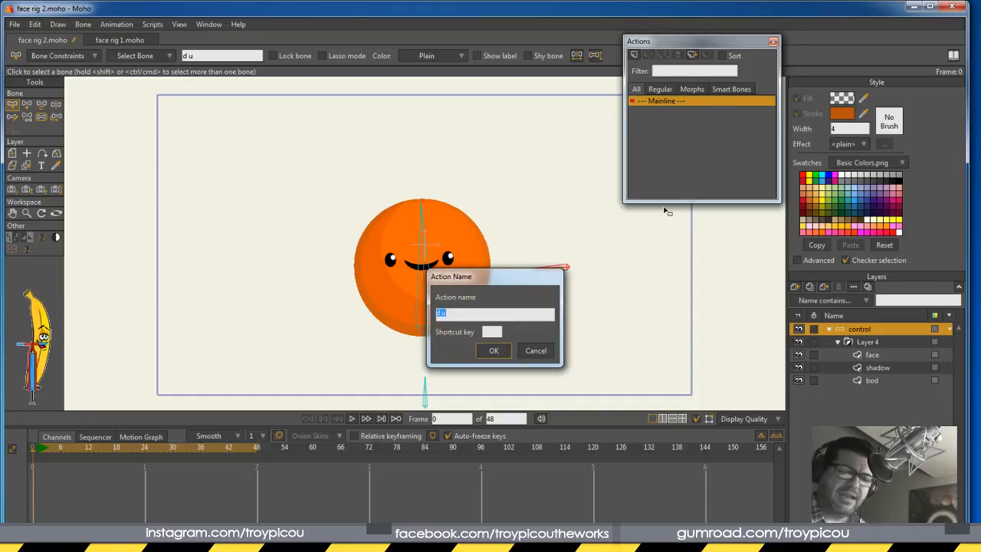
pyautogui.click(493, 351)
pyautogui.click(260, 449)
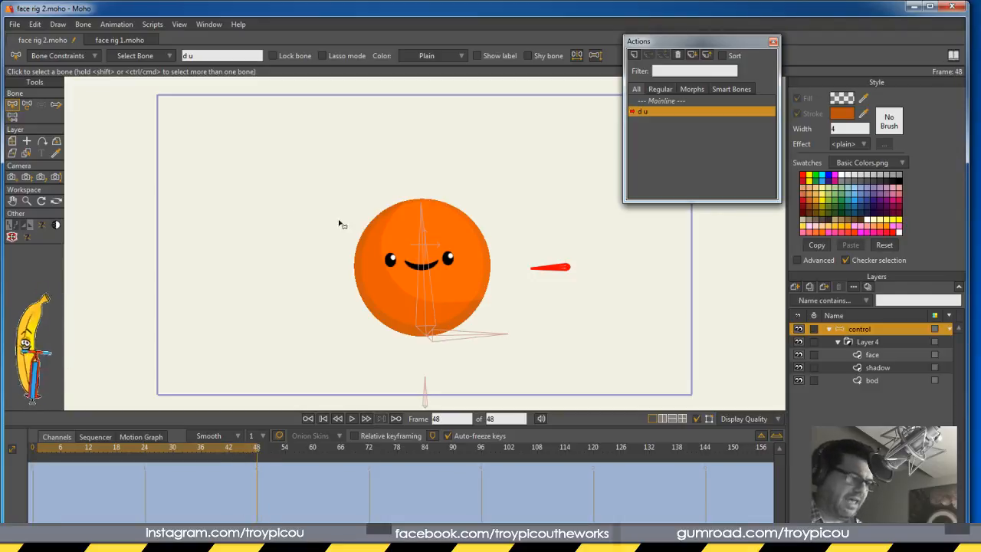
pyautogui.click(27, 105)
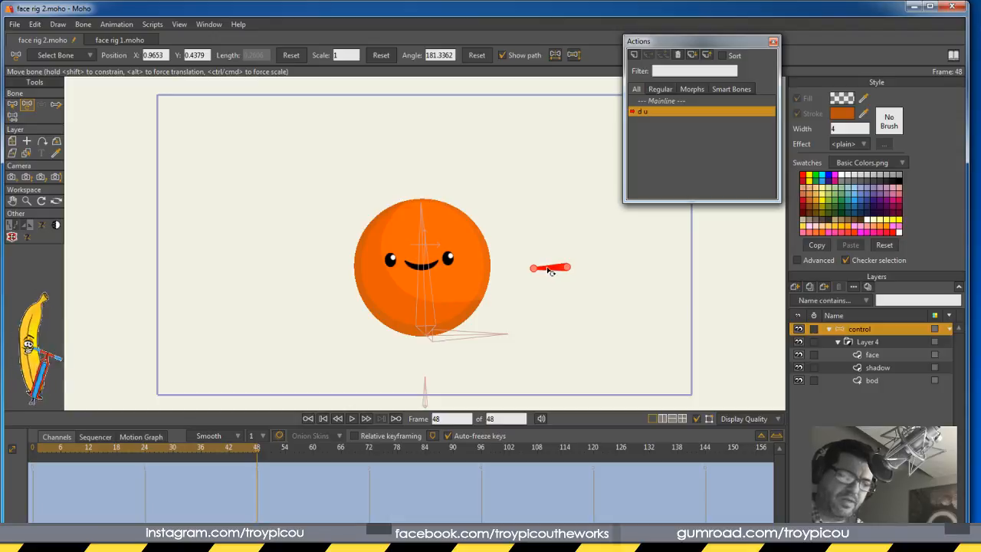
pyautogui.moveTo(550, 270); pyautogui.dragTo(536, 256)
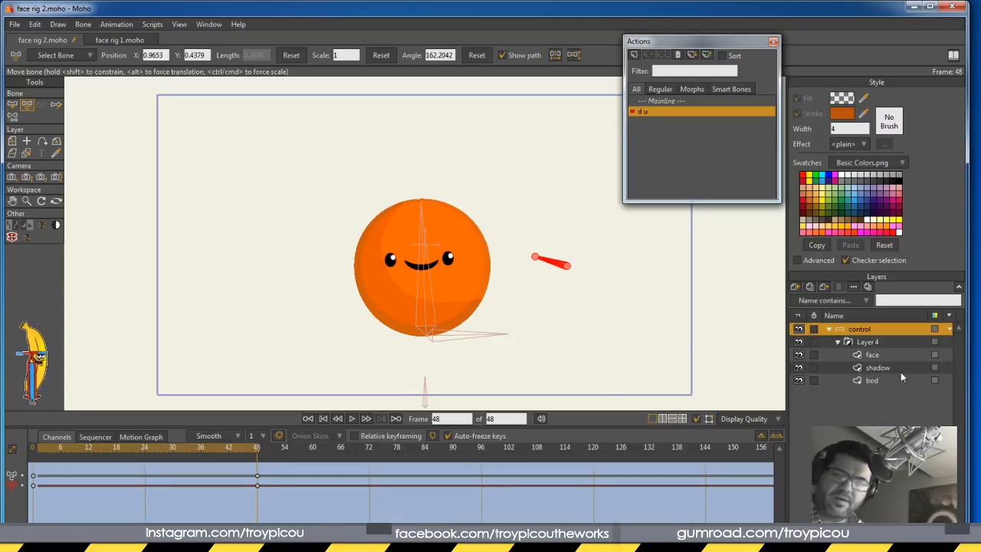
# Move the face's eyes and mouth up toward the ball's top at frame 48
pyautogui.click(882, 355)
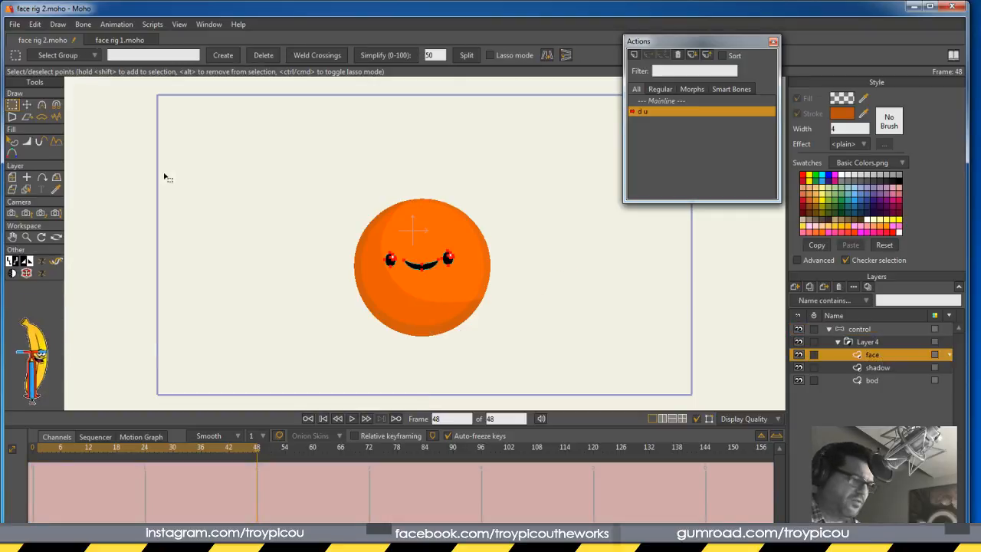
pyautogui.click(26, 104)
pyautogui.moveTo(434, 264); pyautogui.dragTo(435, 230)
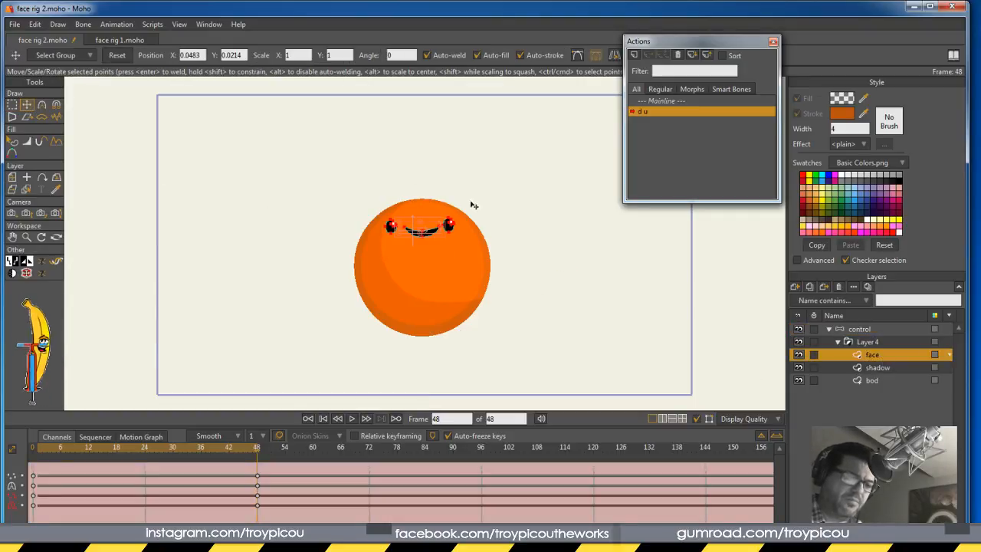
# Reshape the shadow curve to fit the raised face and preview the animation
pyautogui.click(881, 368)
pyautogui.moveTo(388, 270); pyautogui.dragTo(383, 244)
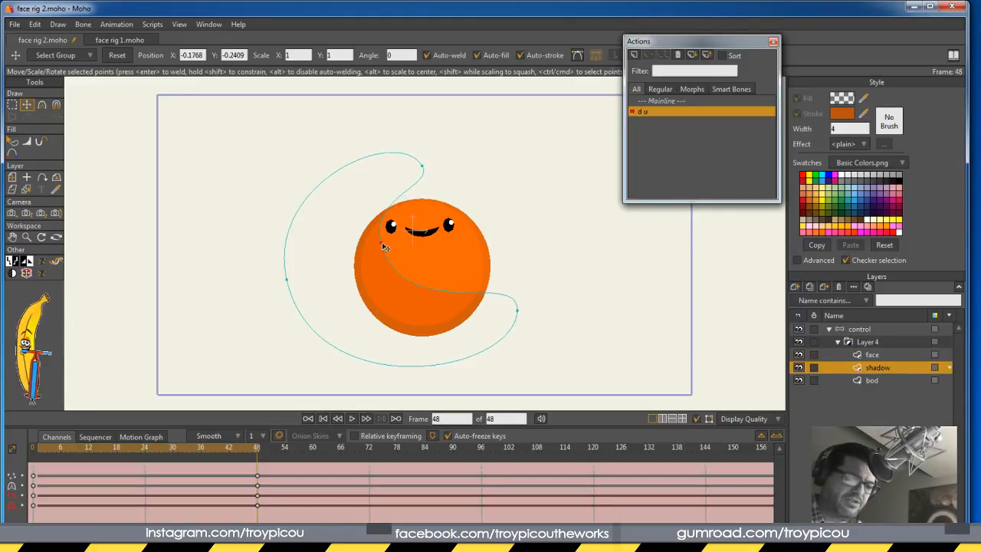
pyautogui.moveTo(518, 310); pyautogui.dragTo(519, 293)
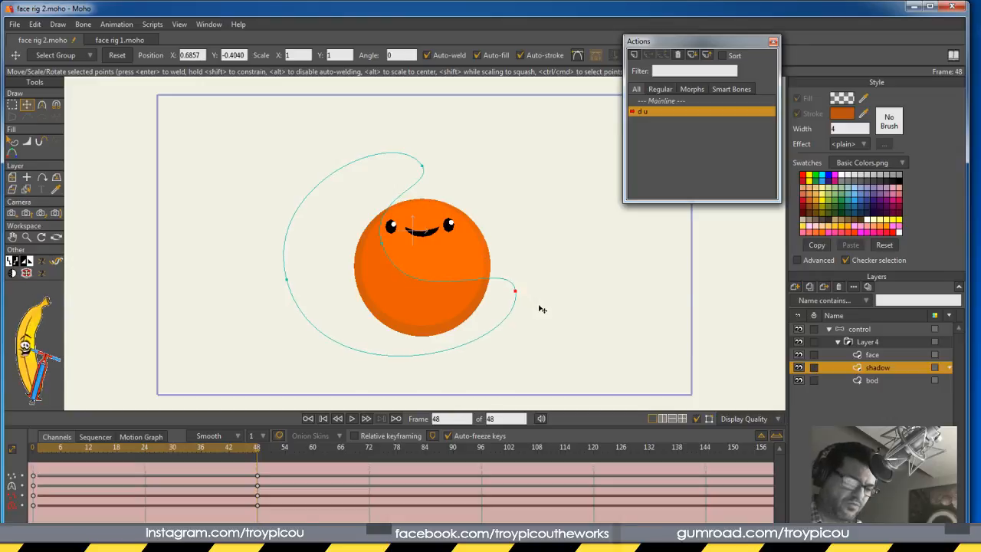
pyautogui.click(57, 469)
pyautogui.moveTo(57, 469); pyautogui.dragTo(106, 467)
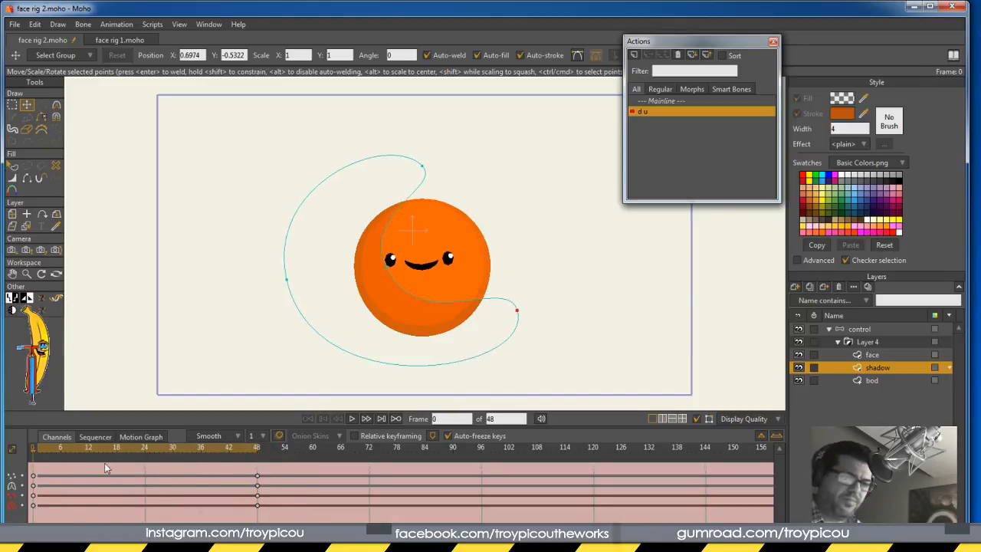
# Return to the control layer on the Mainline, preview the d u motion, and start a new action
pyautogui.click(871, 332)
pyautogui.click(664, 101)
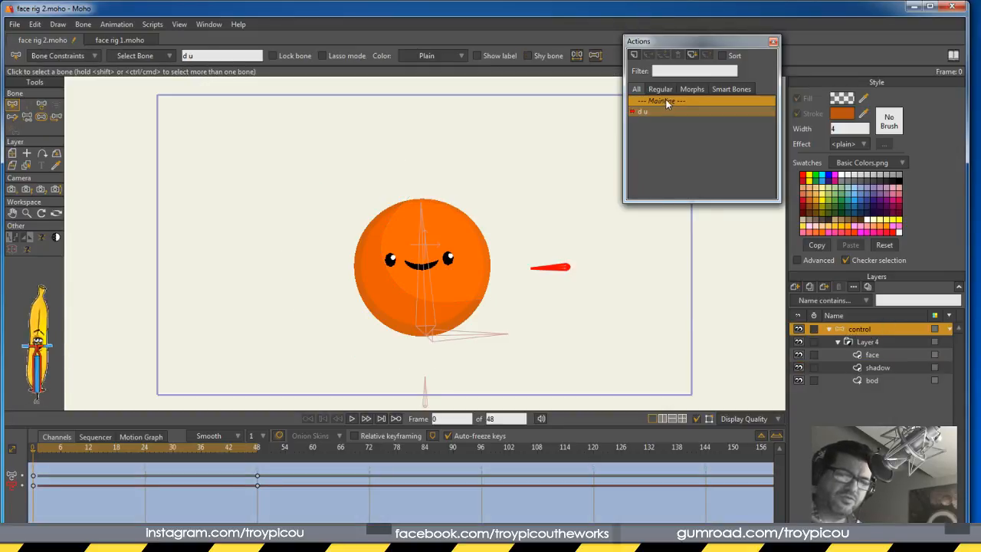
pyautogui.moveTo(33, 452)
pyautogui.mouseDown()
pyautogui.moveTo(248, 462)
pyautogui.moveTo(19, 456)
pyautogui.mouseUp()
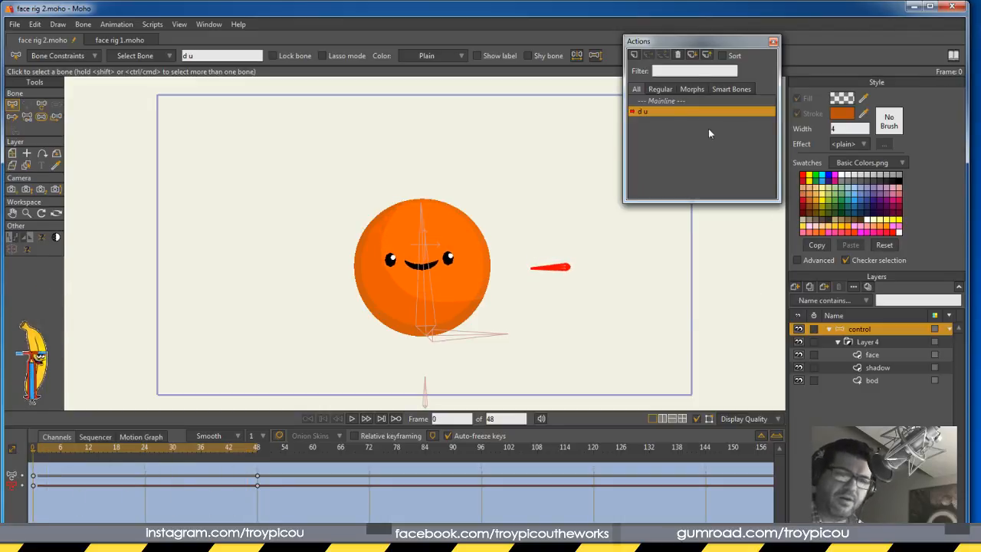
pyautogui.click(635, 54)
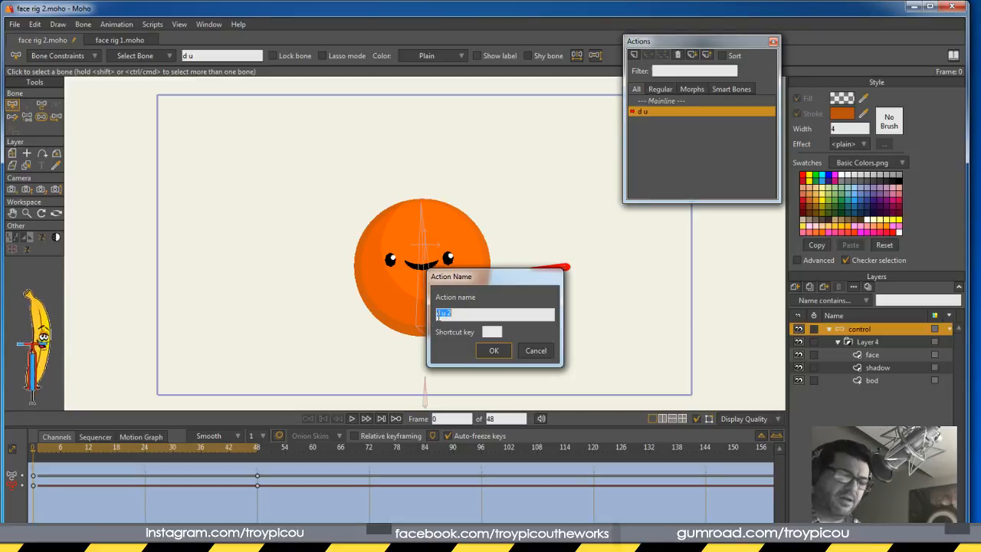
# Create the d u 2 action, tilting the bone down and lowering the face at frame 48
pyautogui.click(493, 351)
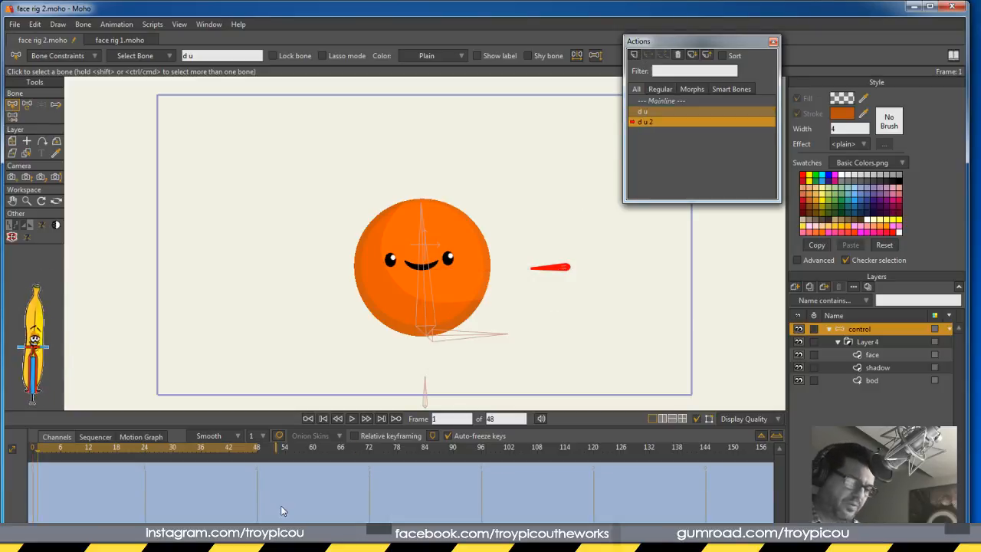
pyautogui.click(257, 447)
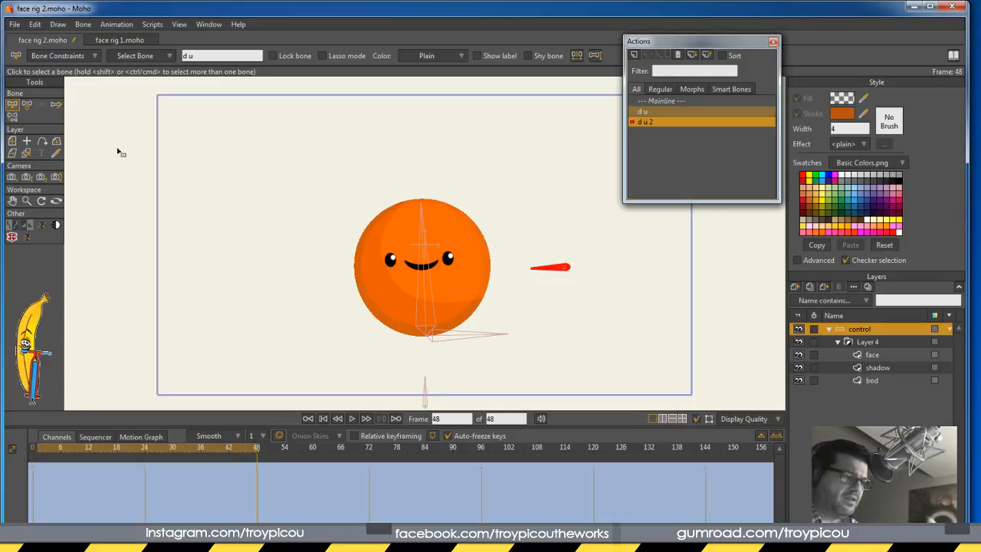
pyautogui.press('t')
pyautogui.moveTo(550, 273); pyautogui.dragTo(548, 280)
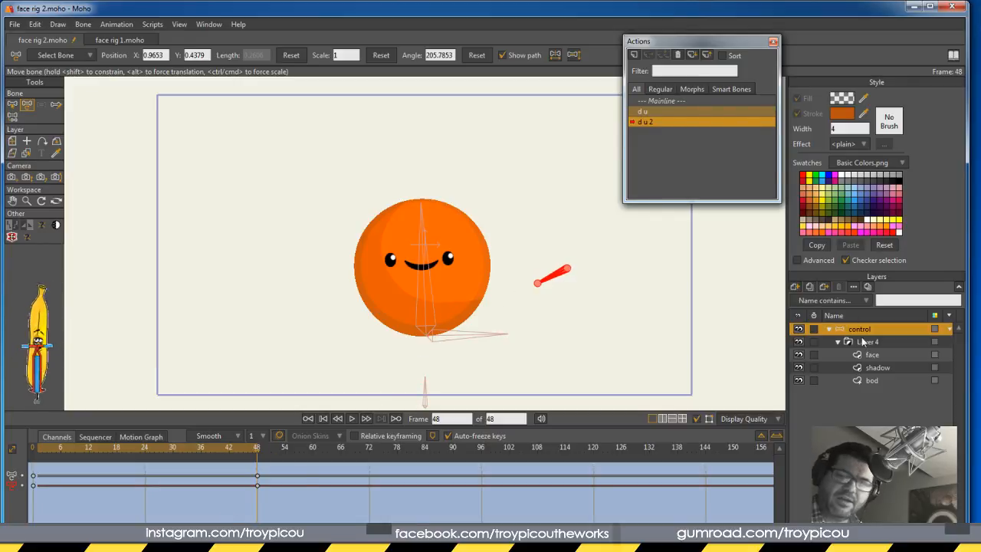
pyautogui.click(872, 355)
pyautogui.press('t')
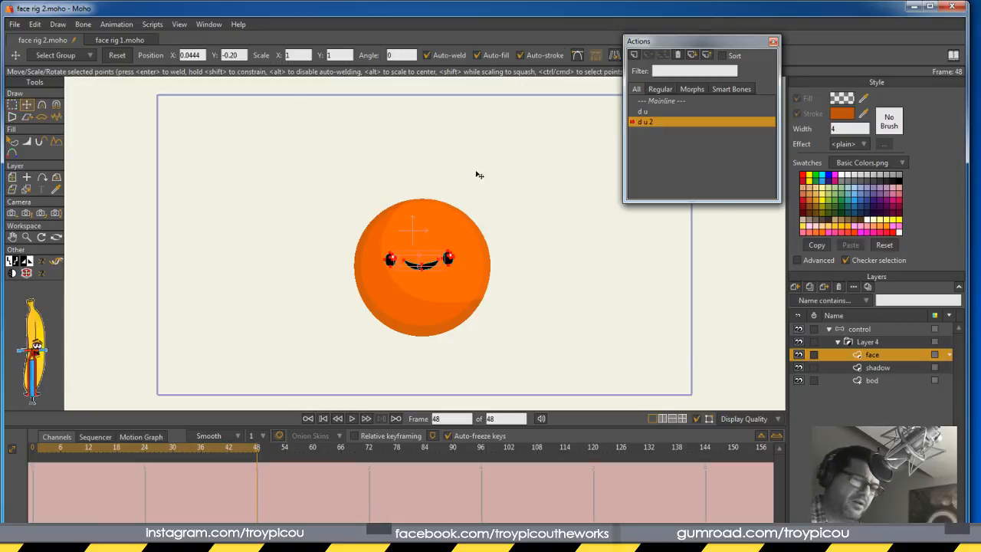
pyautogui.moveTo(435, 262); pyautogui.dragTo(442, 304)
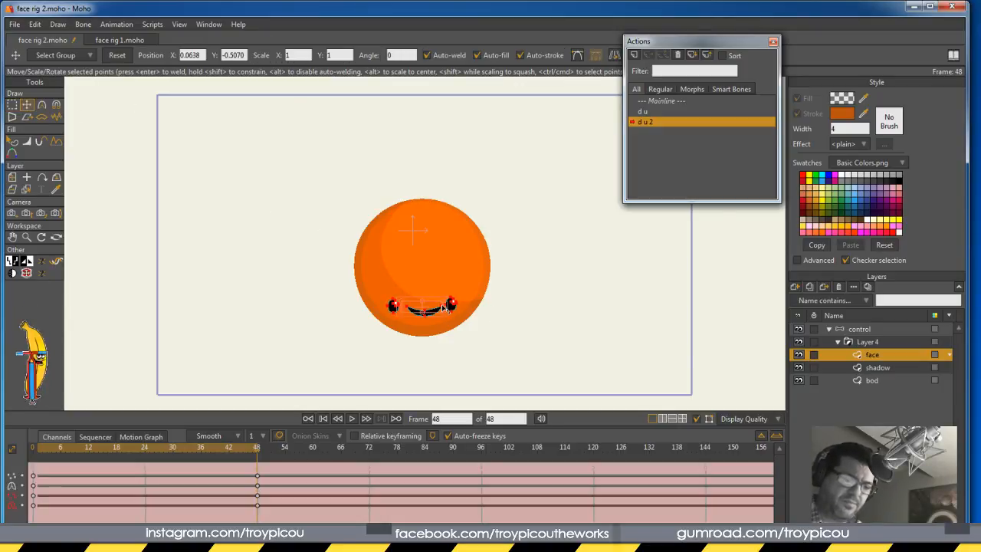
# Reshape the shadow curve points around the lowered face at frame 48
pyautogui.click(881, 368)
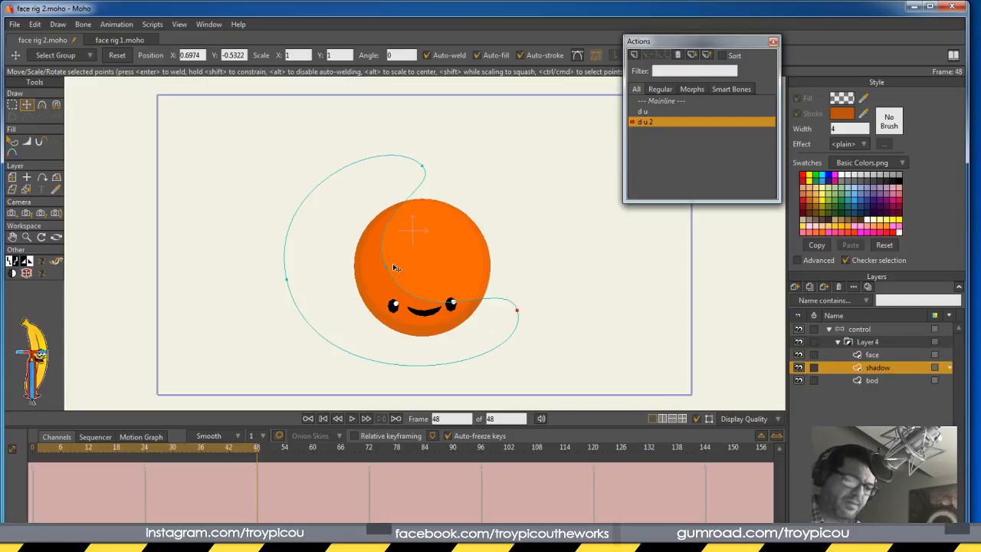
pyautogui.moveTo(388, 270); pyautogui.dragTo(376, 281)
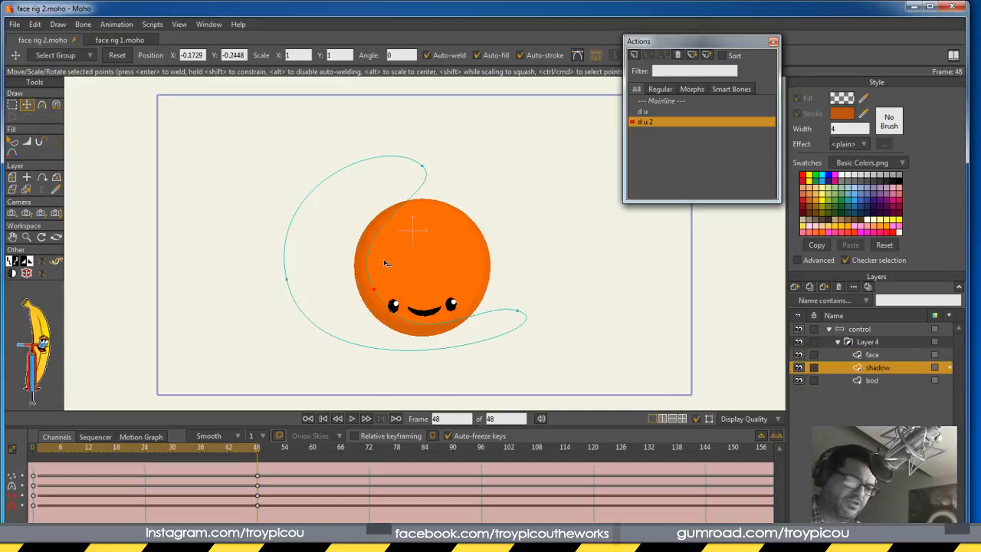
pyautogui.moveTo(423, 165); pyautogui.dragTo(358, 213)
pyautogui.moveTo(519, 312); pyautogui.dragTo(502, 332)
pyautogui.moveTo(378, 295); pyautogui.dragTo(374, 300)
pyautogui.moveTo(510, 334); pyautogui.dragTo(504, 329)
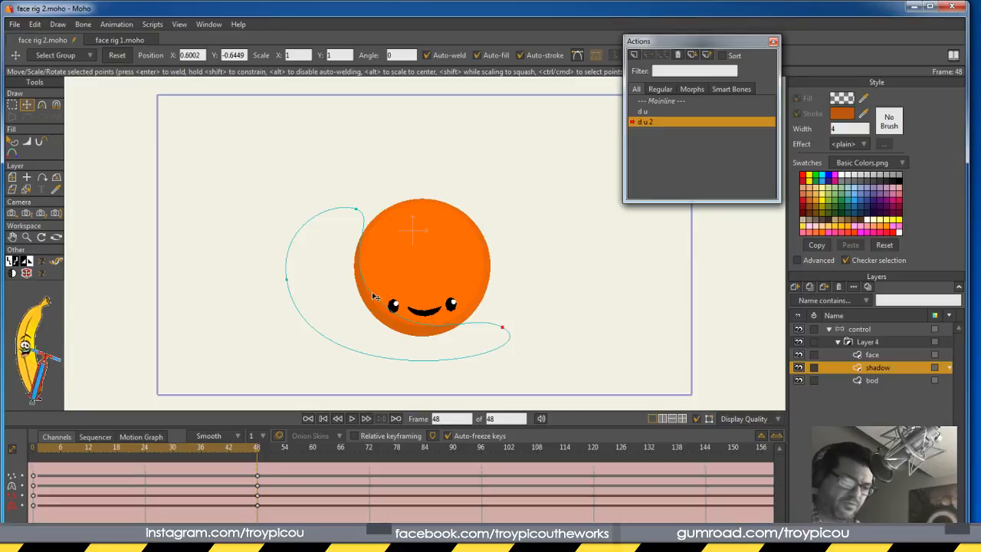
pyautogui.click(356, 211)
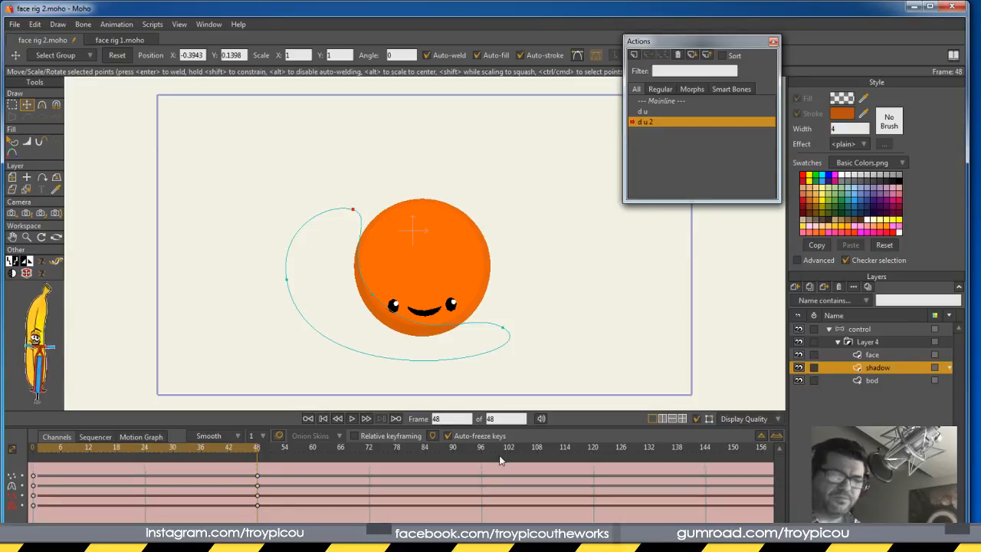
pyautogui.click(866, 329)
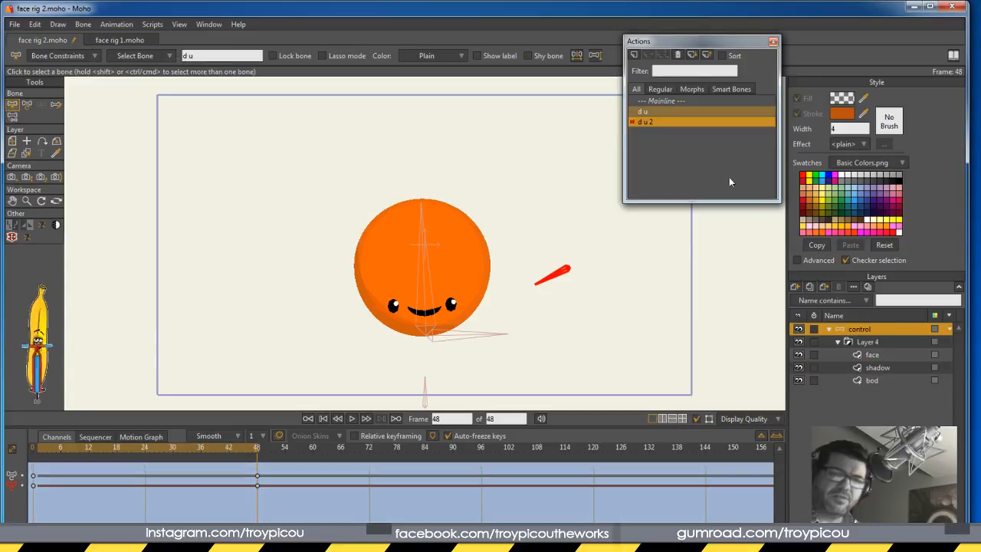
# Create the s s action on the bottom bone and tilt it right at frame 48
pyautogui.doubleClick(659, 102)
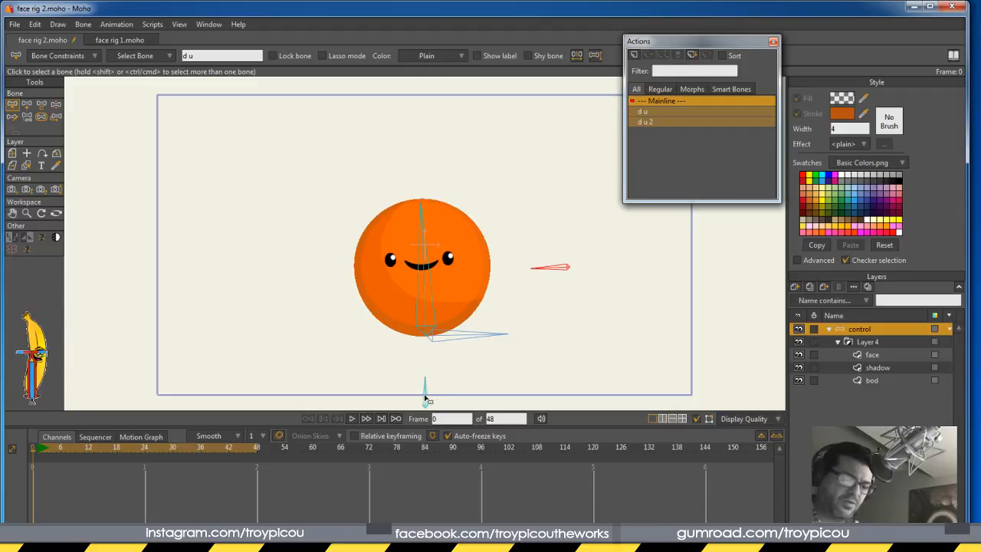
pyautogui.click(427, 392)
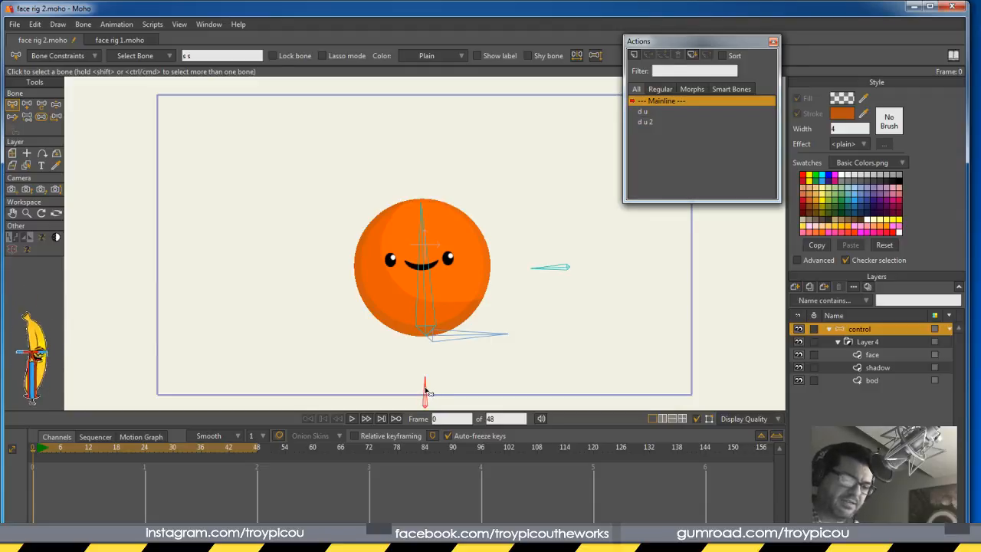
pyautogui.click(634, 56)
pyautogui.click(494, 351)
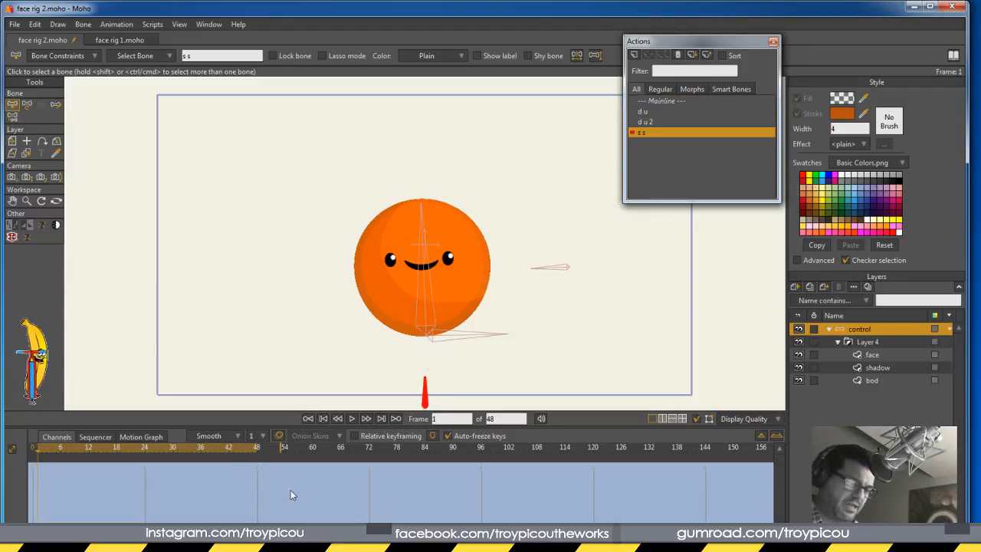
pyautogui.click(257, 447)
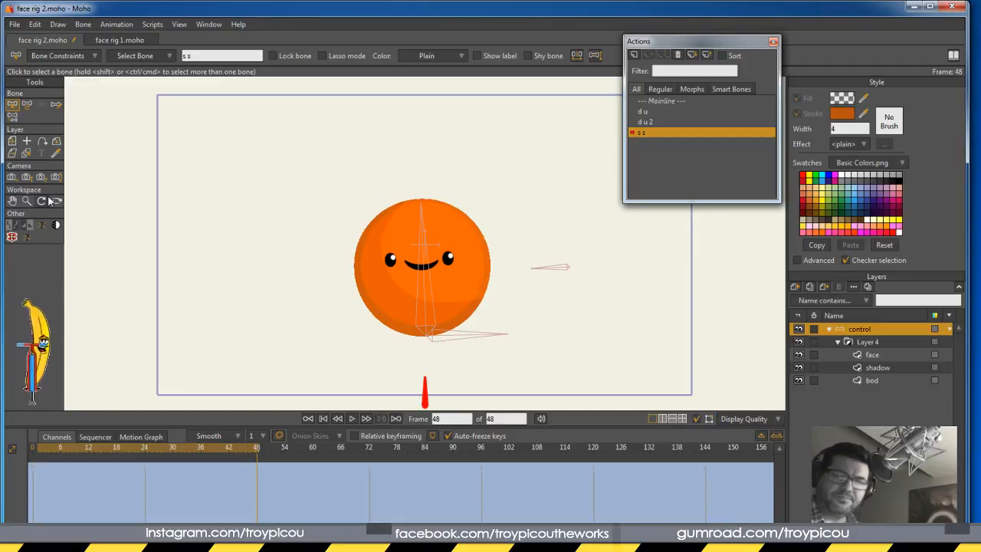
pyautogui.click(27, 104)
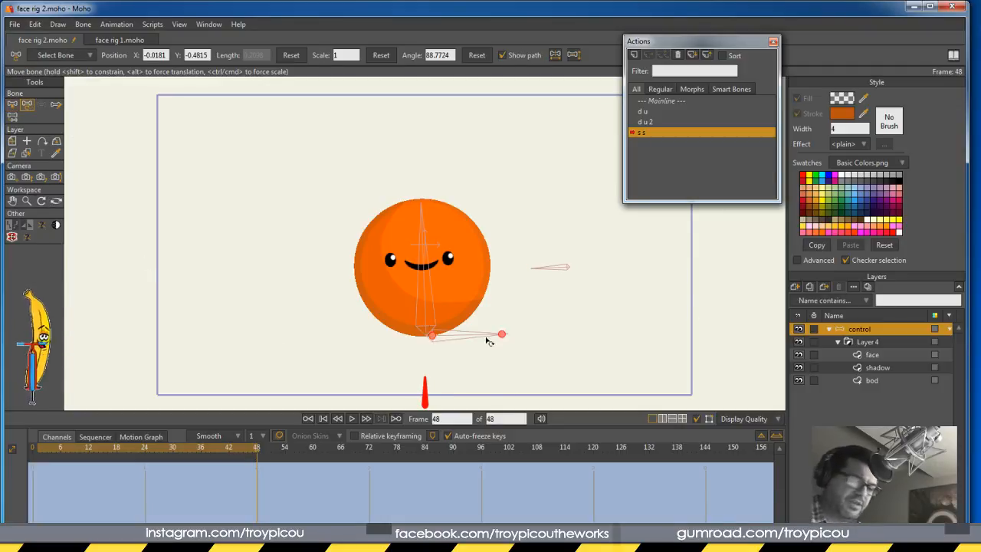
pyautogui.moveTo(426, 382); pyautogui.dragTo(436, 391)
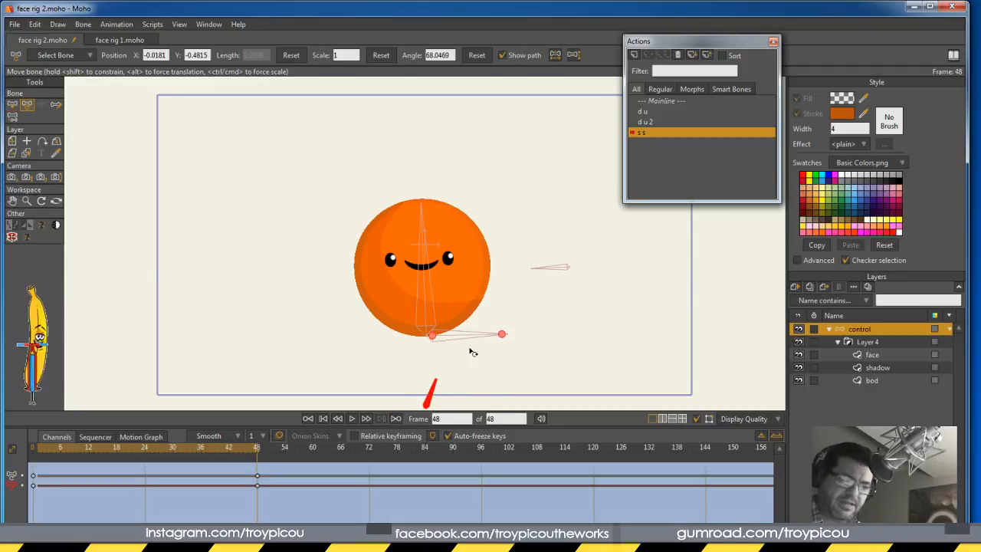
# Shift the face's eyes and mouth to the right at frame 48
pyautogui.click(885, 355)
pyautogui.click(27, 105)
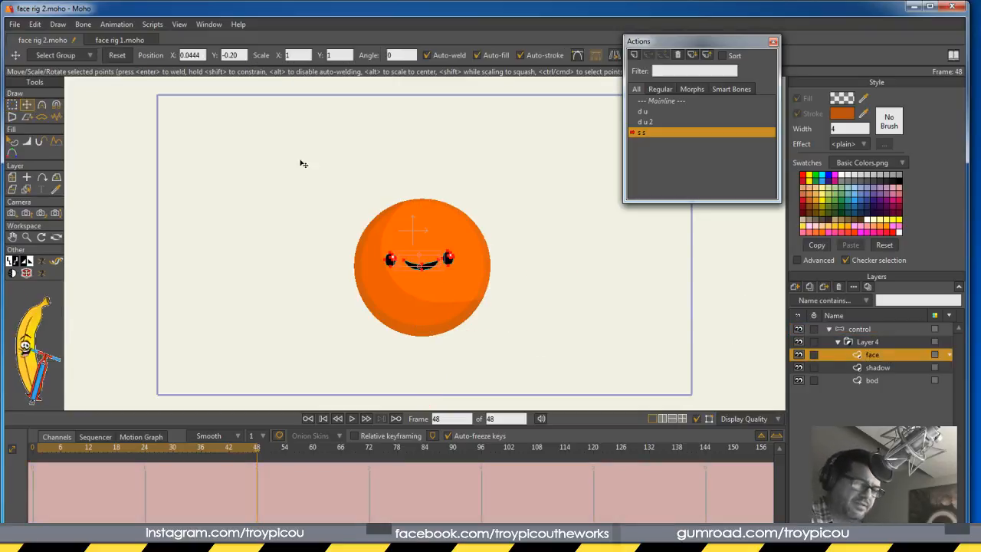
pyautogui.moveTo(431, 267); pyautogui.dragTo(479, 278)
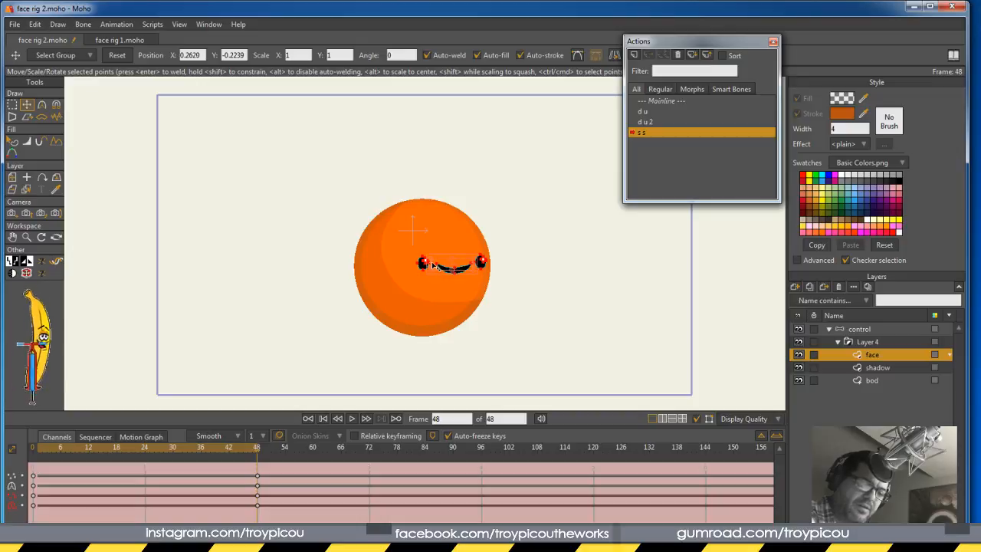
# Push the selected eye and mouth points right at frame 48, then scrub the timeline to preview
pyautogui.moveTo(431, 264); pyautogui.dragTo(443, 265)
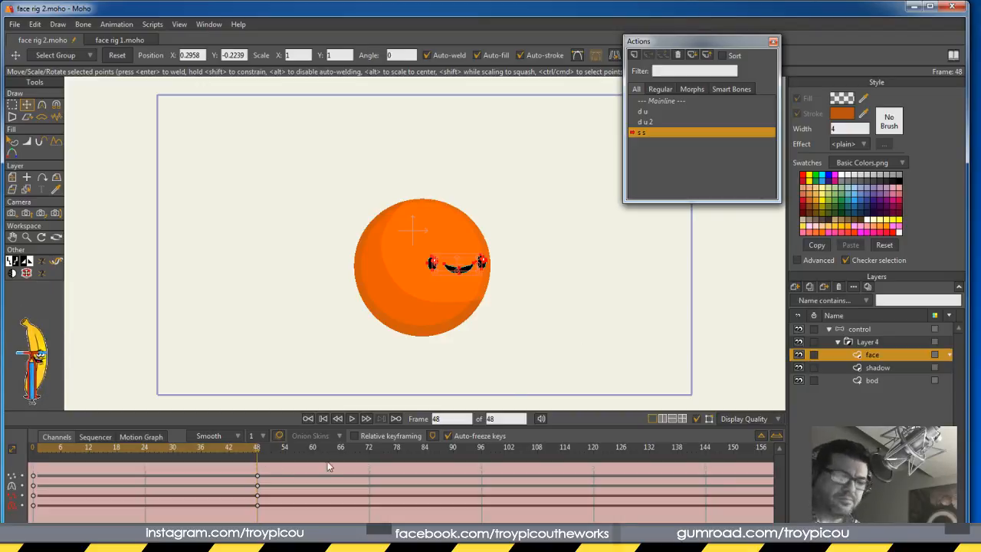
pyautogui.moveTo(258, 452)
pyautogui.mouseDown()
pyautogui.moveTo(55, 463)
pyautogui.moveTo(257, 449)
pyautogui.mouseUp()
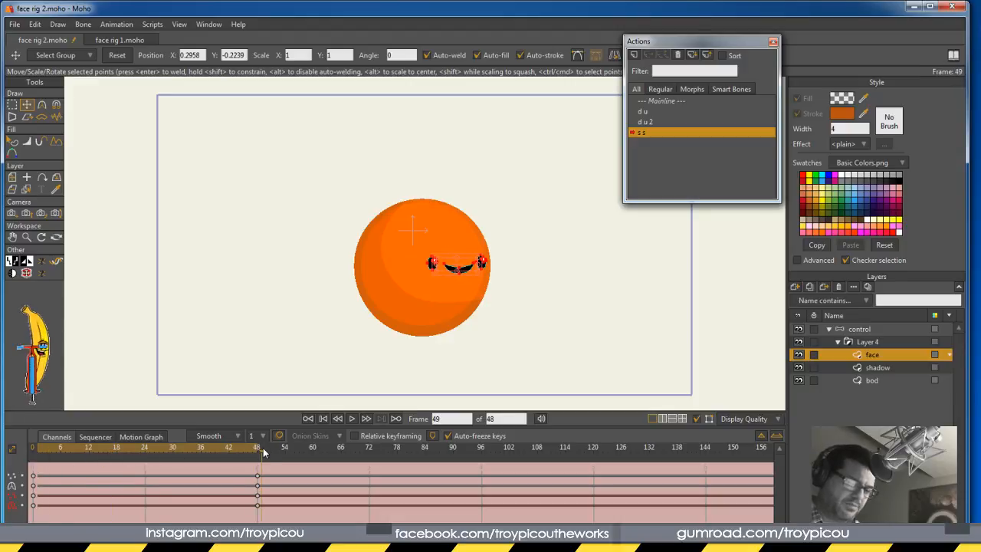
# Nudge three of the shadow's outline points slightly to the right
pyautogui.click(878, 368)
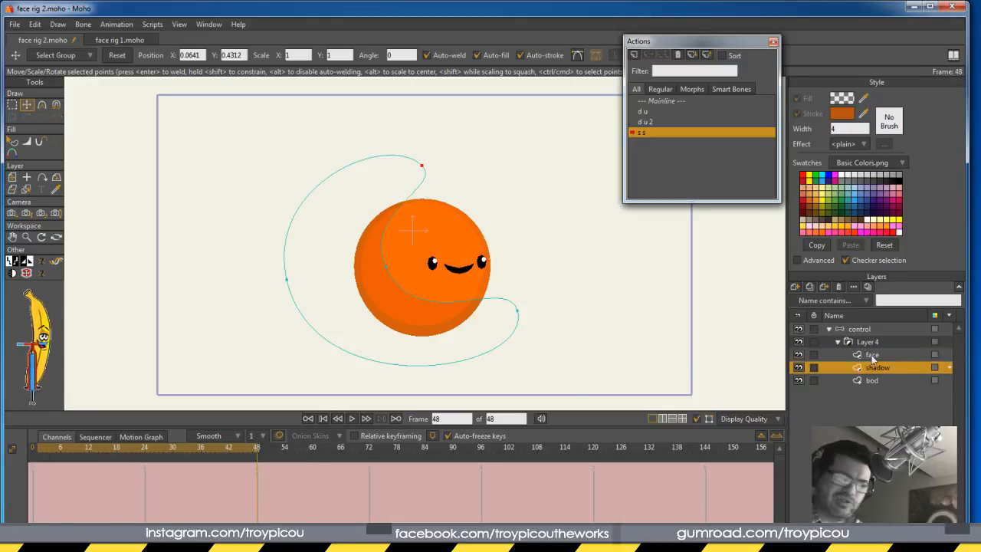
pyautogui.moveTo(403, 270); pyautogui.dragTo(407, 269)
pyautogui.moveTo(423, 168); pyautogui.dragTo(427, 167)
pyautogui.moveTo(518, 312); pyautogui.dragTo(522, 312)
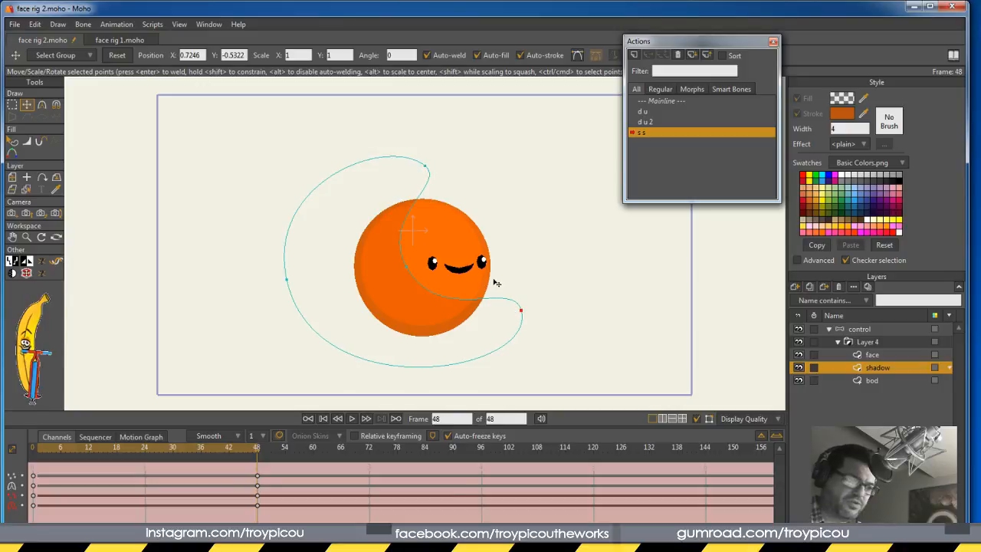
# Shift the face's mouth a little further right, to X 0.3158 at frame 48
pyautogui.click(12, 104)
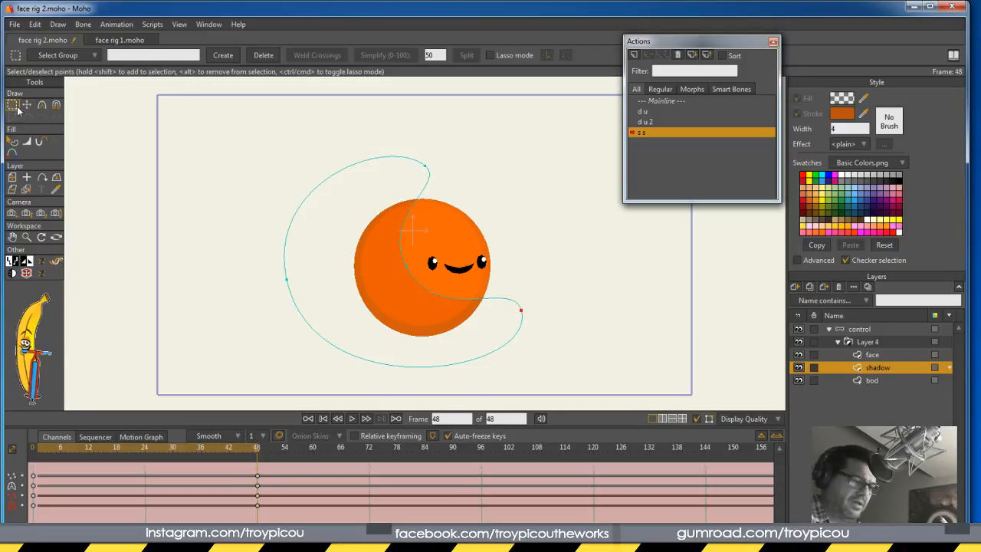
pyautogui.click(873, 354)
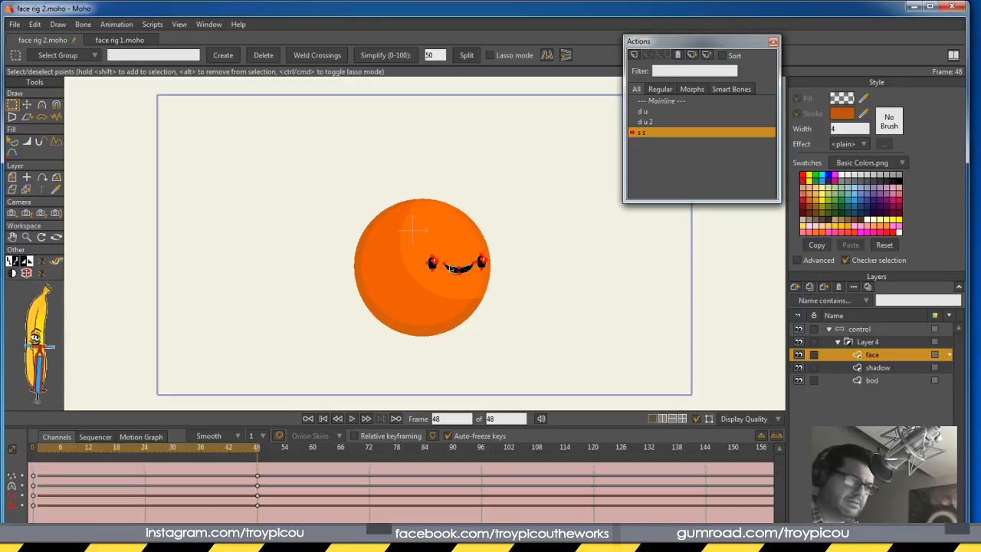
pyautogui.click(27, 105)
pyautogui.moveTo(433, 265); pyautogui.dragTo(439, 264)
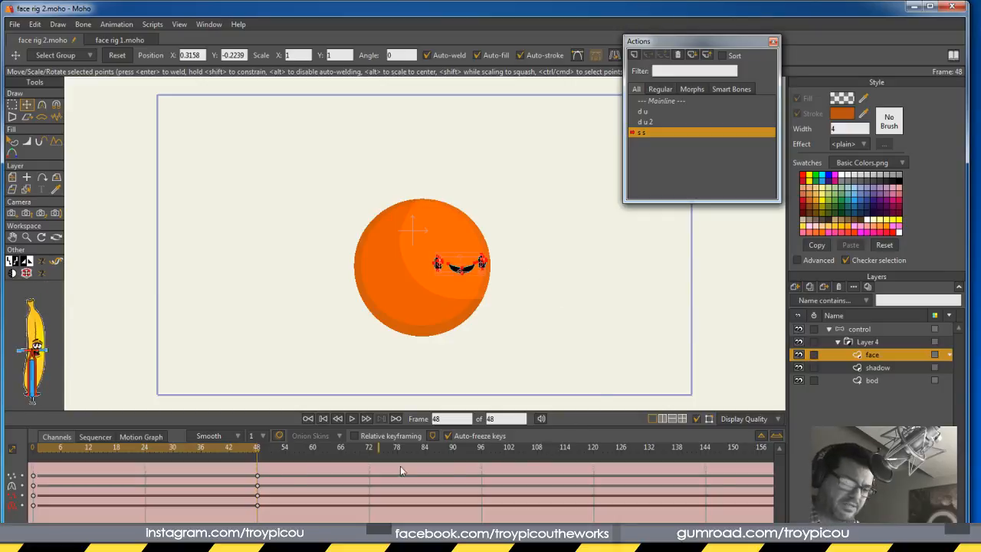
# Create a new action named 's s 2' from the control layer's mainline
pyautogui.click(862, 329)
pyautogui.click(676, 102)
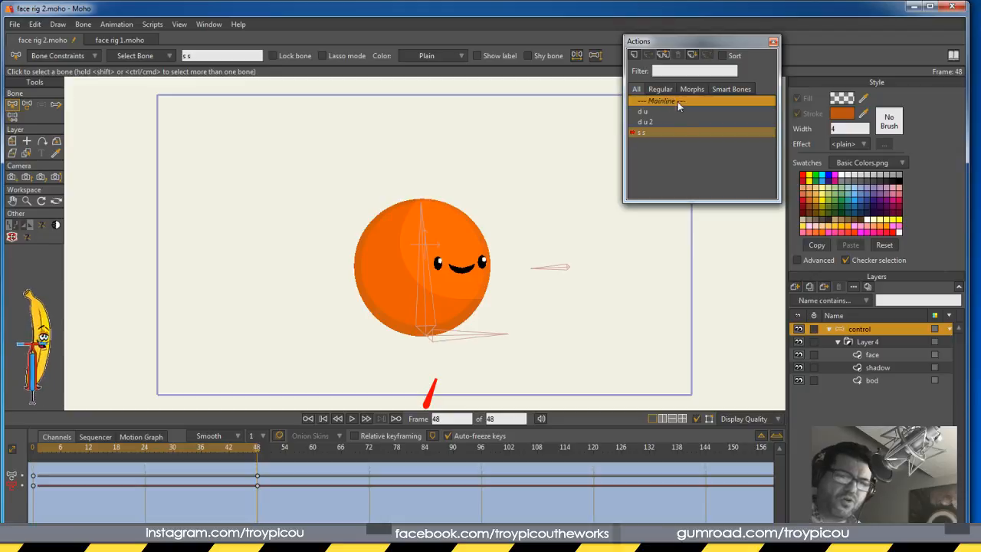
pyautogui.click(633, 55)
pyautogui.click(495, 350)
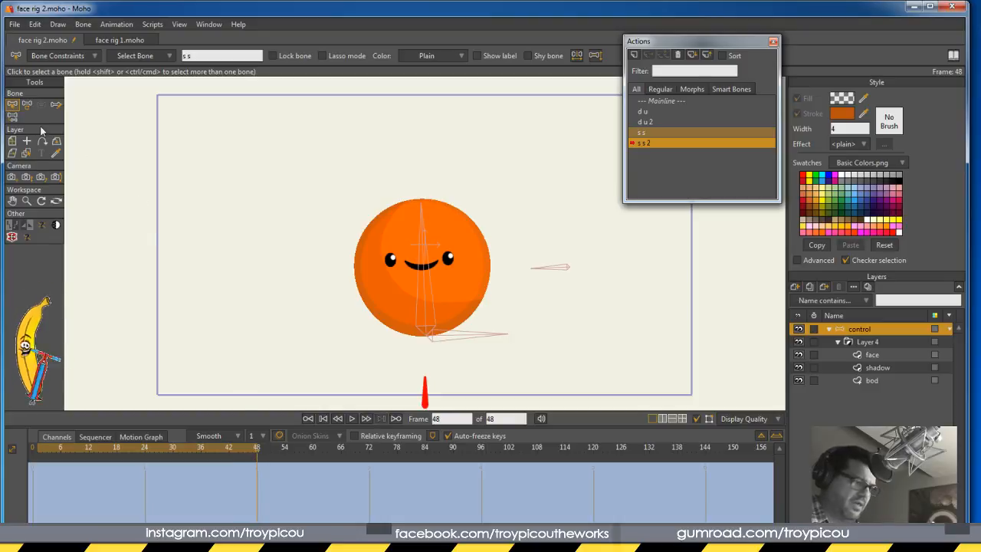
# Tilt the bottom bone to the left at frame 48
pyautogui.click(26, 105)
pyautogui.click(426, 393)
pyautogui.moveTo(427, 393); pyautogui.dragTo(411, 391)
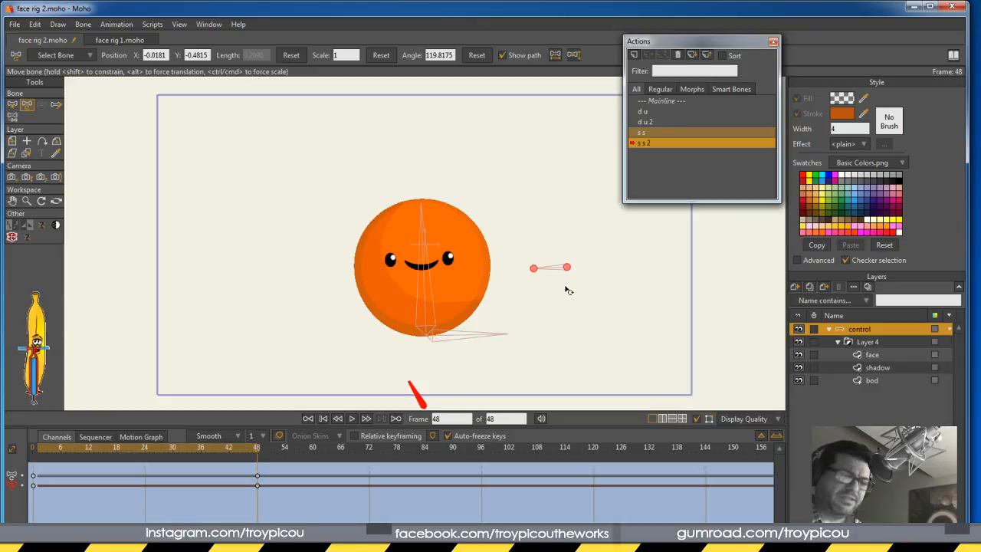
pyautogui.click(873, 354)
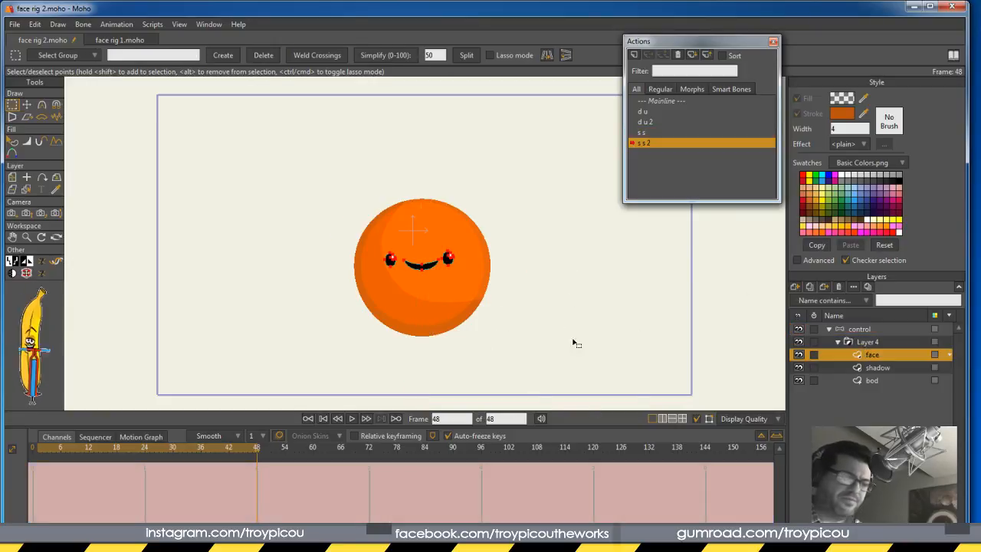
# Drag the eyes and mouth left to X -0.3089, then adjust four shadow curve points to match
pyautogui.click(27, 105)
pyautogui.moveTo(432, 263); pyautogui.dragTo(368, 276)
pyautogui.click(876, 368)
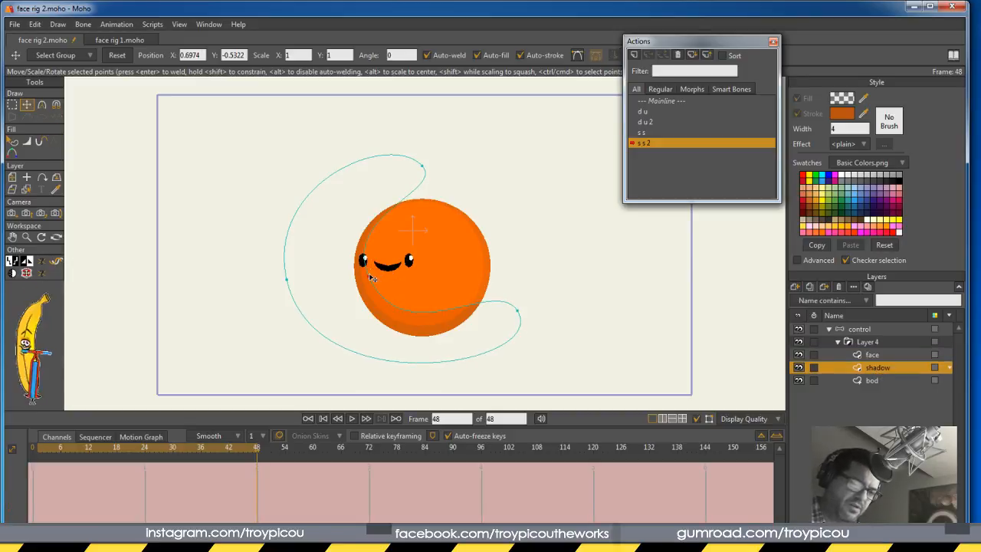
pyautogui.moveTo(423, 167); pyautogui.dragTo(386, 179)
pyautogui.moveTo(369, 280); pyautogui.dragTo(365, 282)
pyautogui.moveTo(519, 314); pyautogui.dragTo(518, 310)
pyautogui.moveTo(369, 284); pyautogui.dragTo(367, 281)
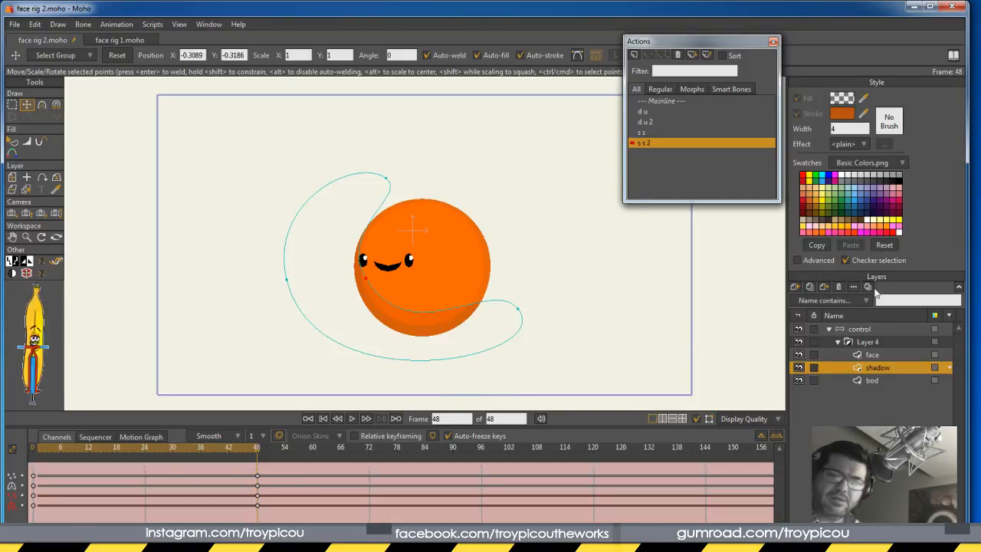
# Make the mainline the active timeline on the control bone layer
pyautogui.click(835, 330)
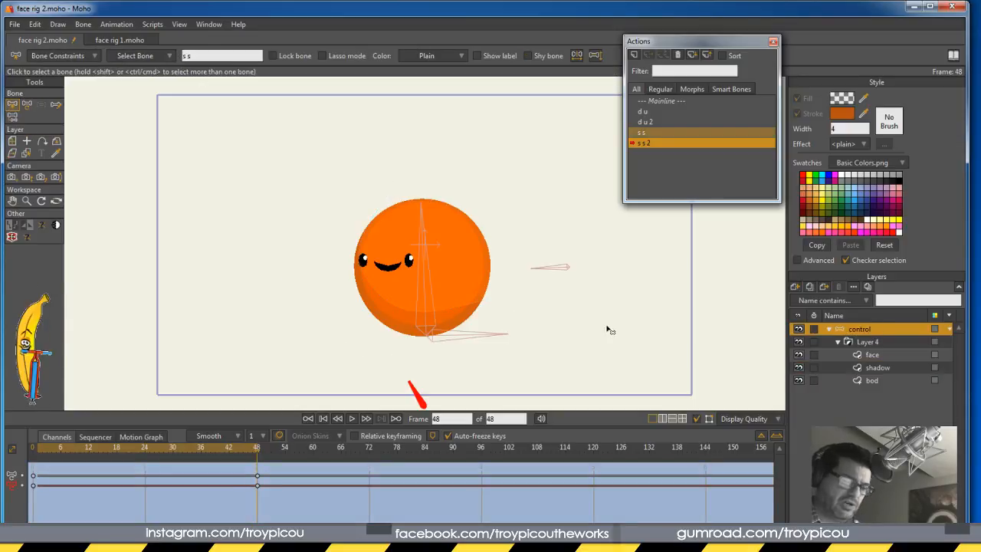
pyautogui.click(668, 100)
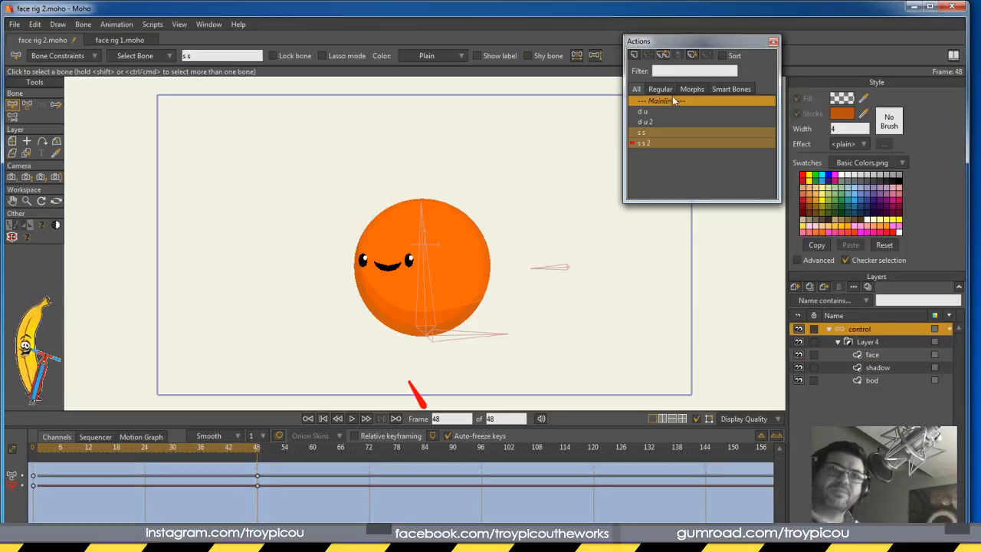
pyautogui.doubleClick(679, 100)
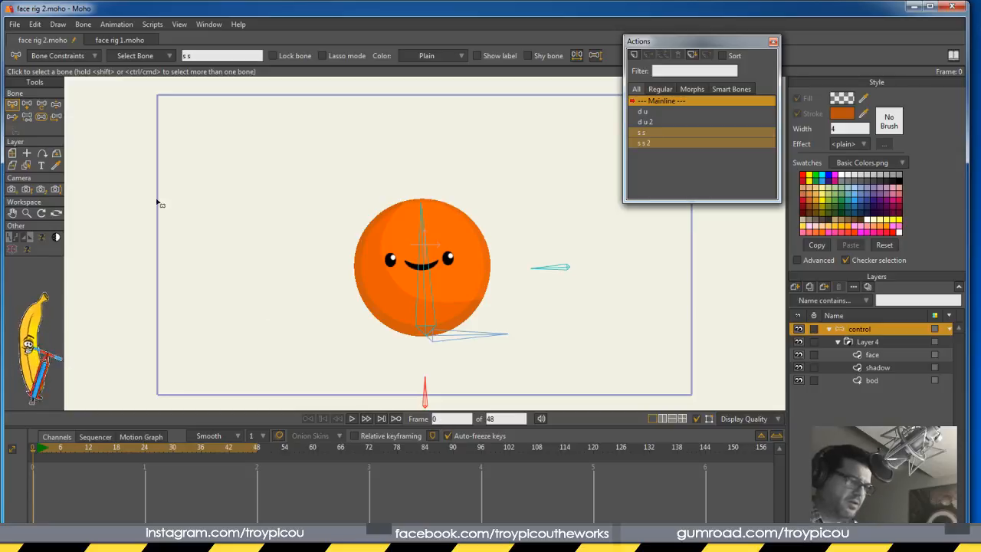
# Test the face rig by nudging the right and bottom bones, then draw a new bone beside the mouth
pyautogui.click(56, 107)
pyautogui.moveTo(548, 268)
pyautogui.mouseDown()
pyautogui.moveTo(553, 253)
pyautogui.moveTo(550, 268)
pyautogui.mouseUp()
pyautogui.moveTo(425, 391)
pyautogui.mouseDown()
pyautogui.moveTo(438, 394)
pyautogui.moveTo(425, 389)
pyautogui.mouseUp()
pyautogui.moveTo(549, 268); pyautogui.dragTo(546, 271)
pyautogui.moveTo(427, 392); pyautogui.dragTo(425, 392)
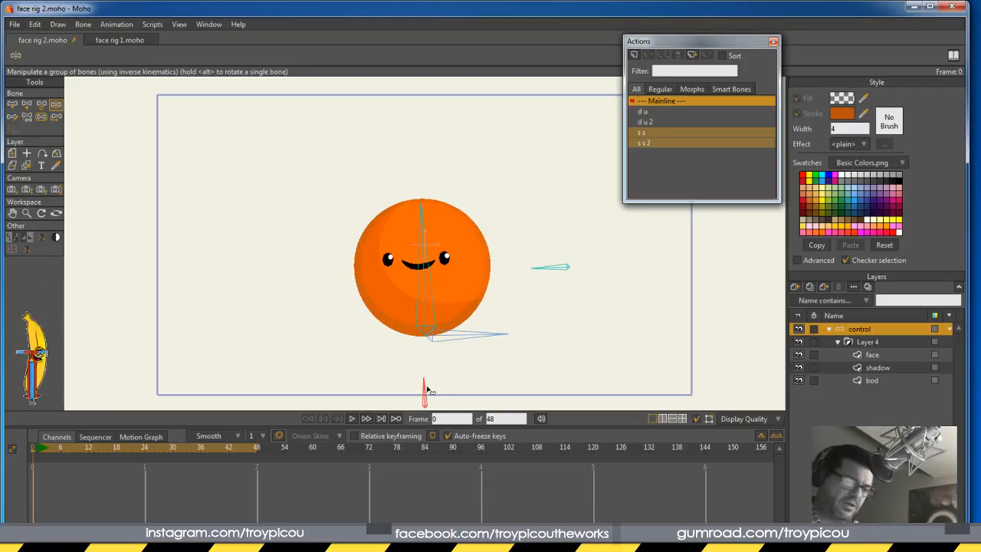
pyautogui.hotkey('ctrl', 'z')
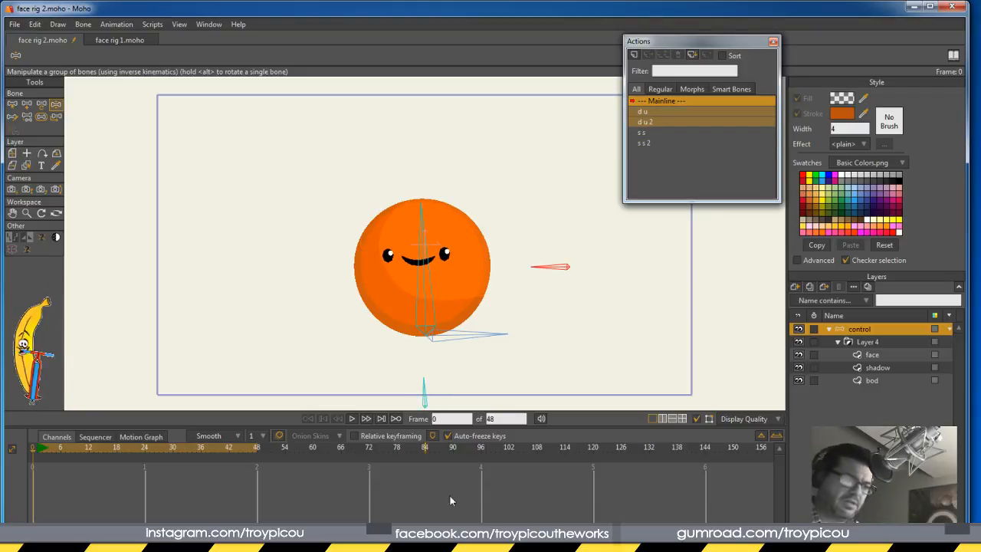
pyautogui.click(27, 104)
pyautogui.moveTo(424, 279); pyautogui.dragTo(422, 250)
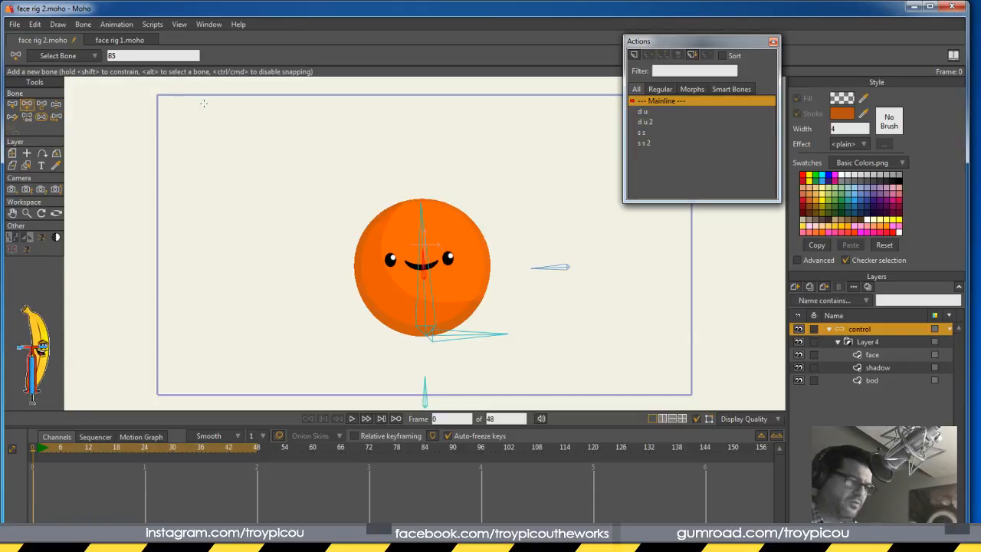
# Give the new bone zero strength and rename it from B5 to 'tar'
pyautogui.click(13, 104)
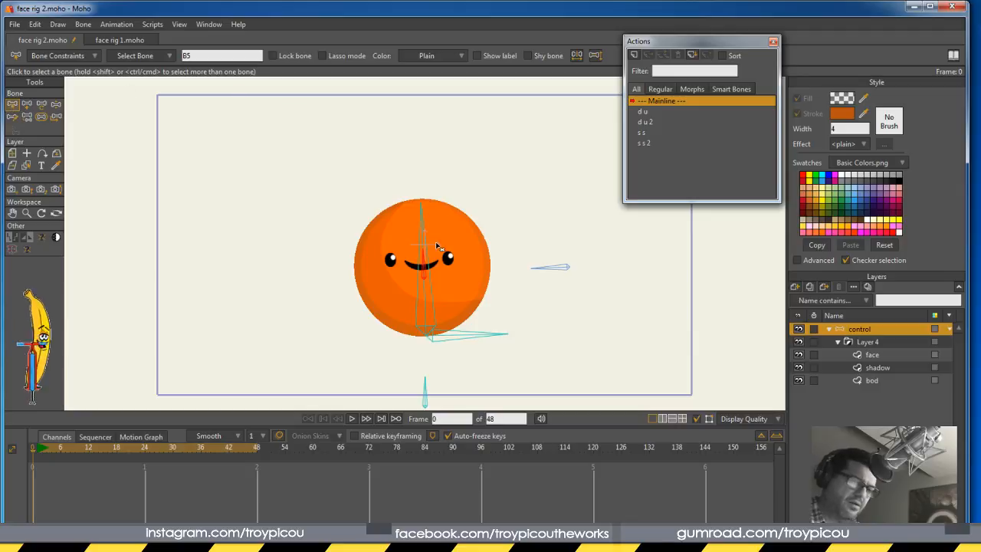
pyautogui.click(43, 117)
pyautogui.click(428, 269)
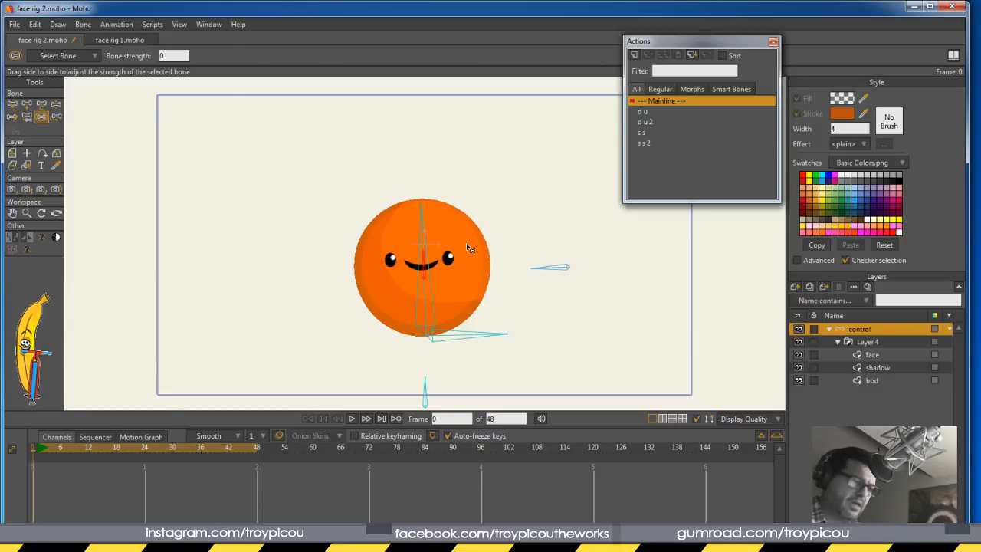
pyautogui.click(13, 105)
pyautogui.doubleClick(214, 56)
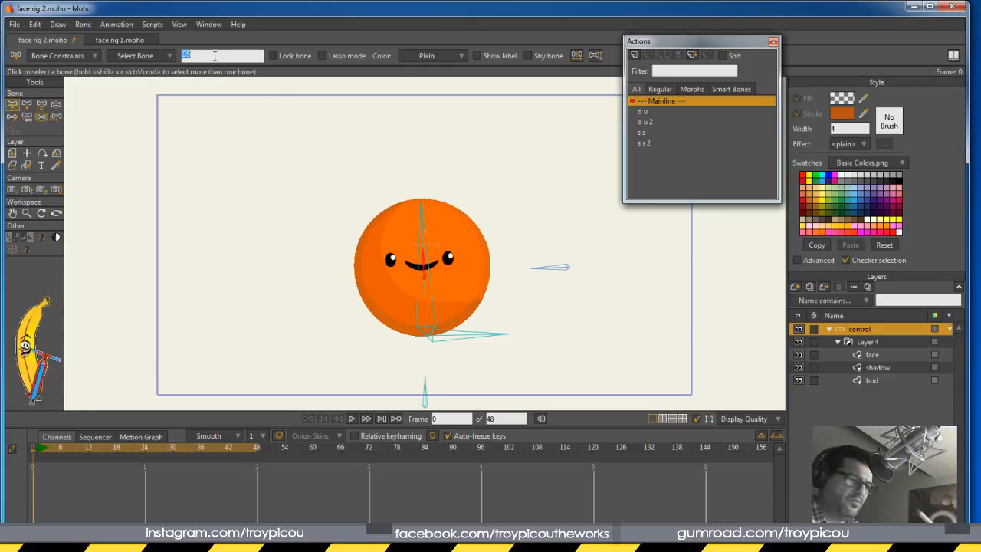
pyautogui.write('tar')
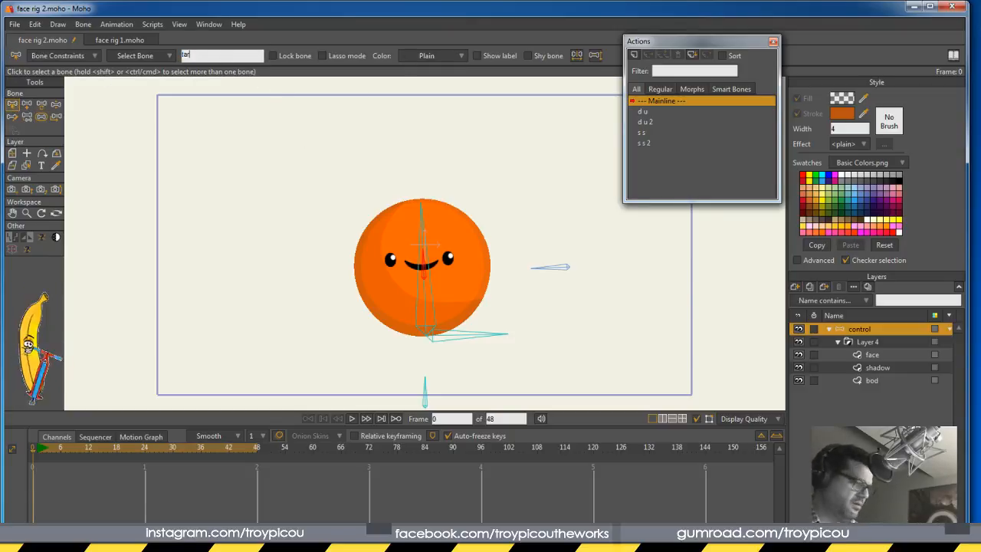
pyautogui.press('Return')
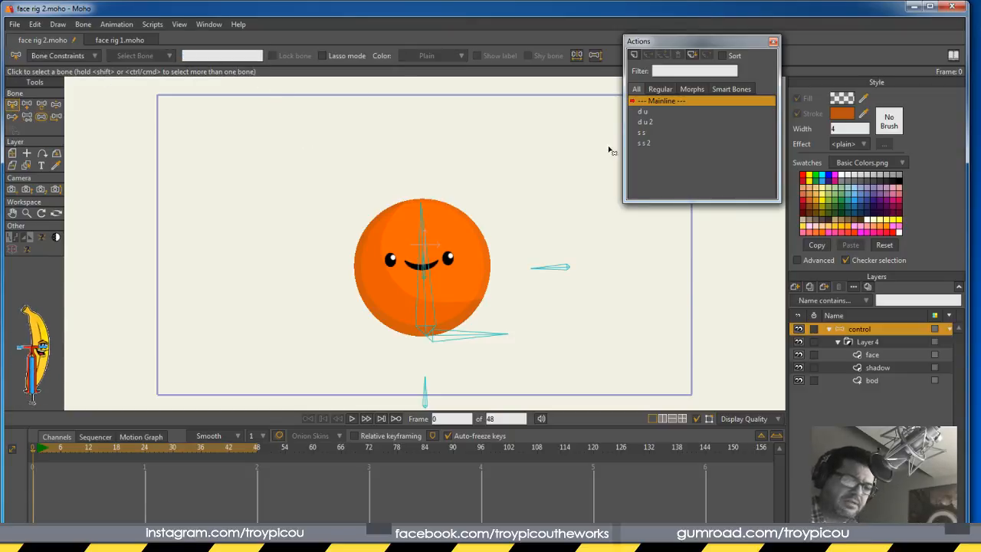
# Set the d u bone's constraint target to the tar bone
pyautogui.click(553, 267)
pyautogui.click(61, 55)
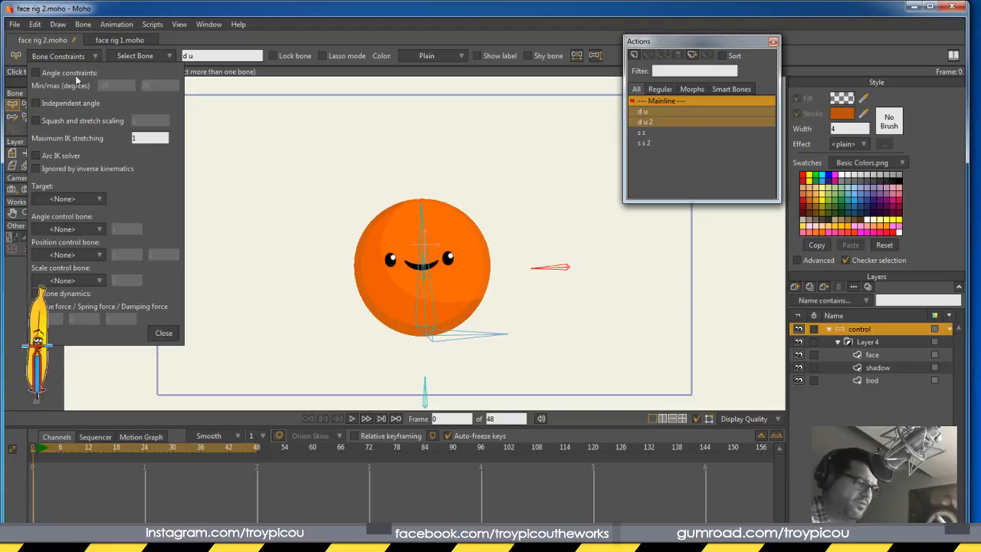
pyautogui.click(75, 199)
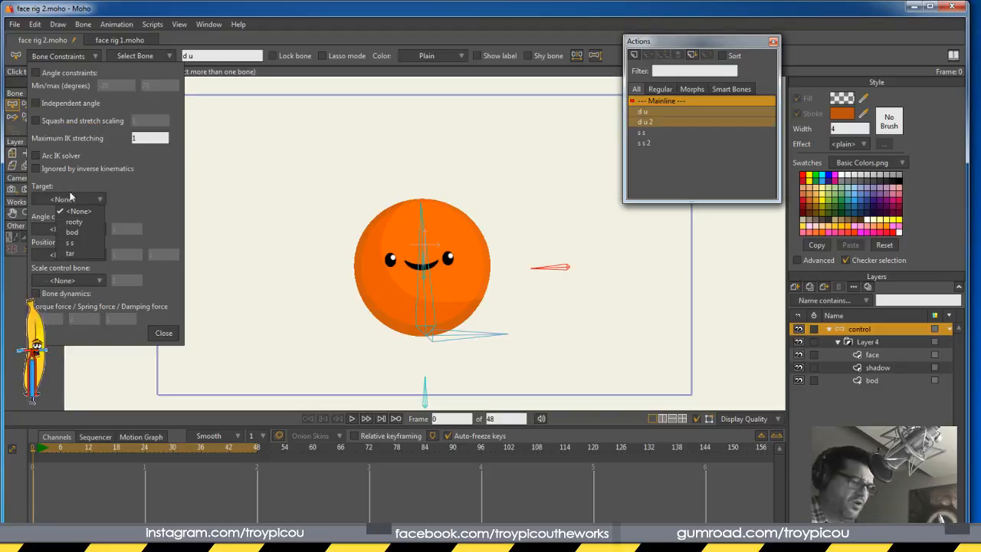
pyautogui.click(84, 253)
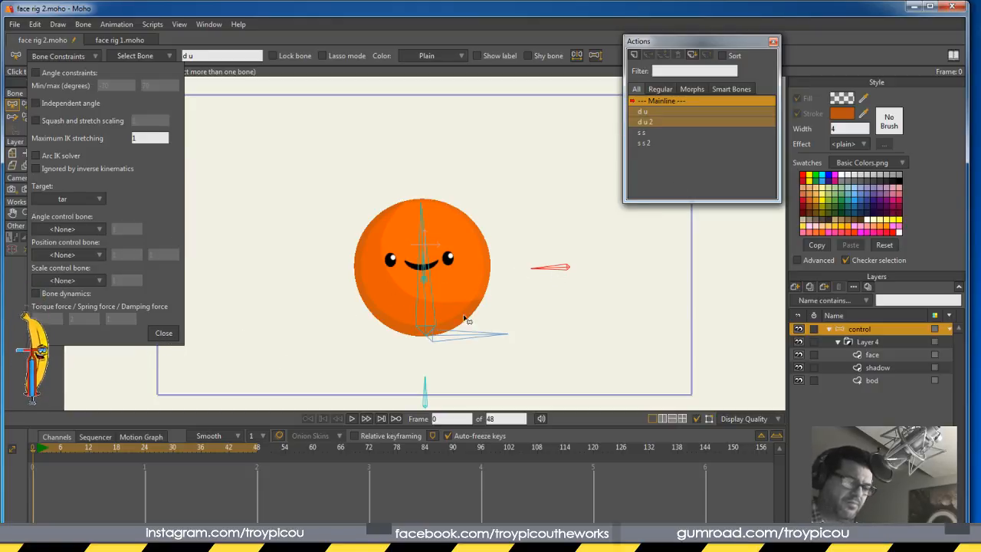
pyautogui.click(164, 334)
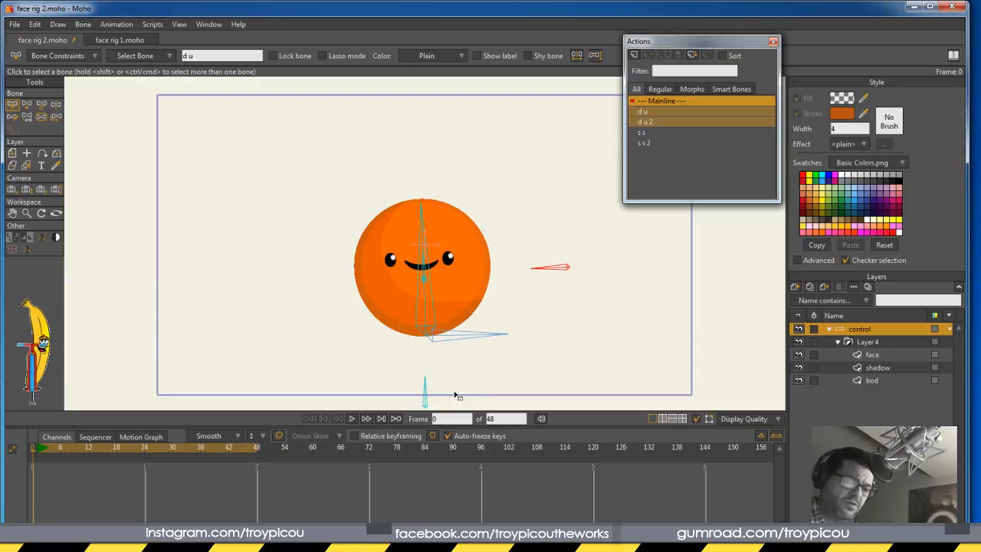
# Set the s s bone's constraint target to tar as well
pyautogui.click(427, 391)
pyautogui.click(59, 56)
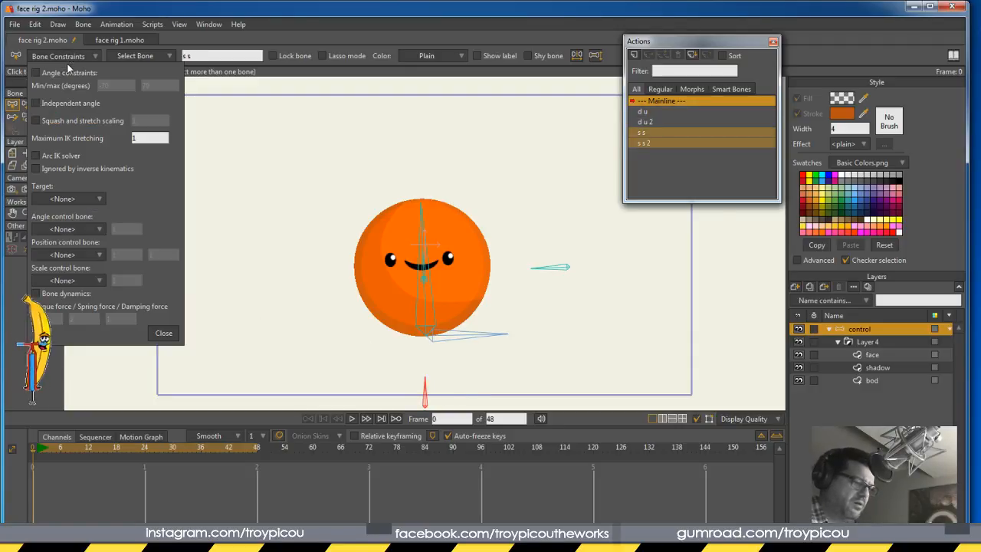
pyautogui.click(79, 199)
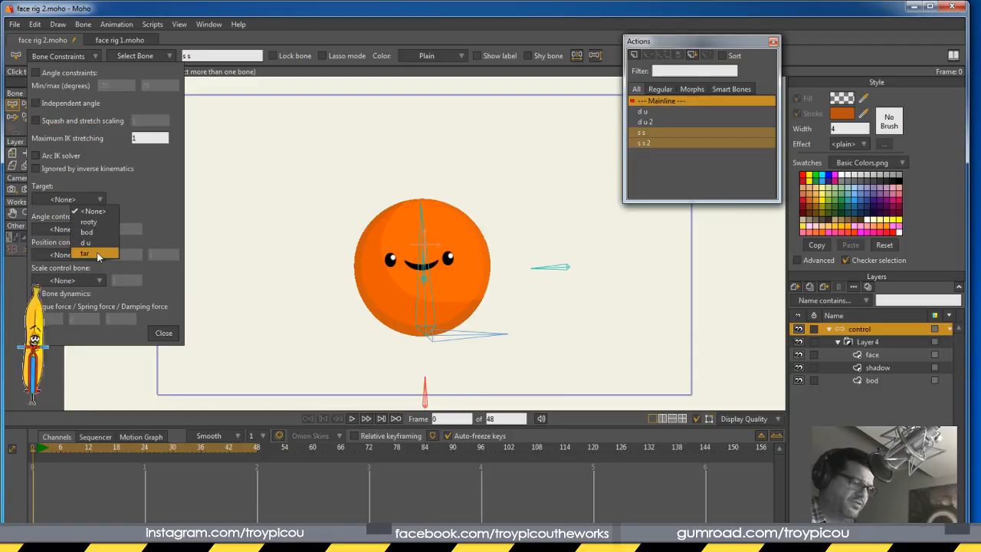
pyautogui.click(96, 252)
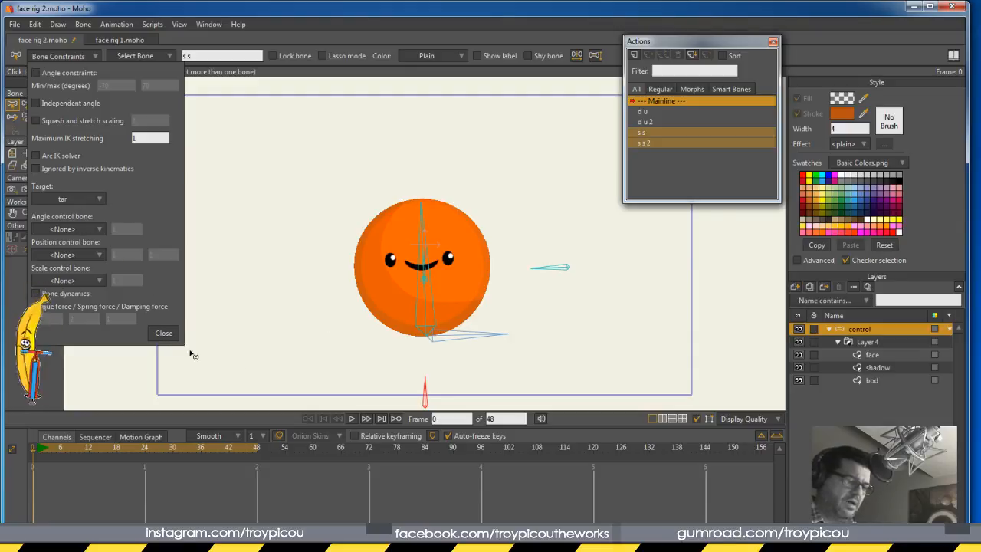
pyautogui.click(170, 335)
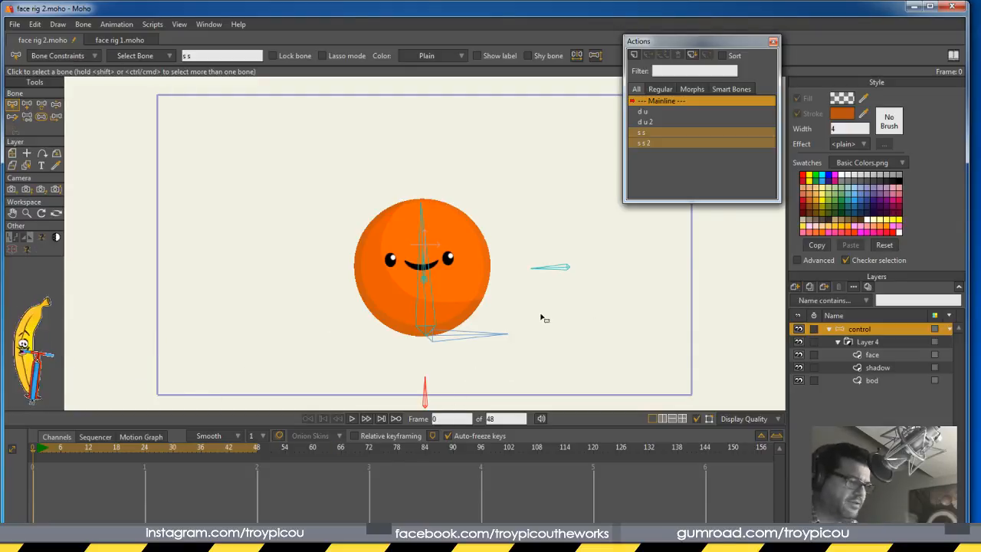
pyautogui.click(55, 109)
# Drag the tar control bone around the canvas to confirm the face follows it
pyautogui.moveTo(426, 276); pyautogui.dragTo(463, 246)
pyautogui.moveTo(652, 377); pyautogui.dragTo(534, 265)
pyautogui.moveTo(430, 282); pyautogui.dragTo(692, 333)
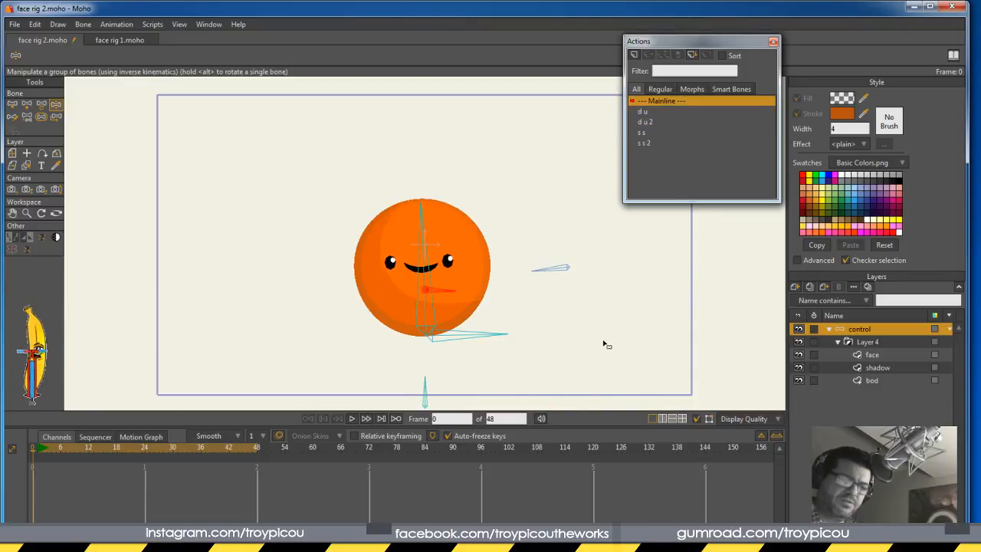
pyautogui.click(13, 106)
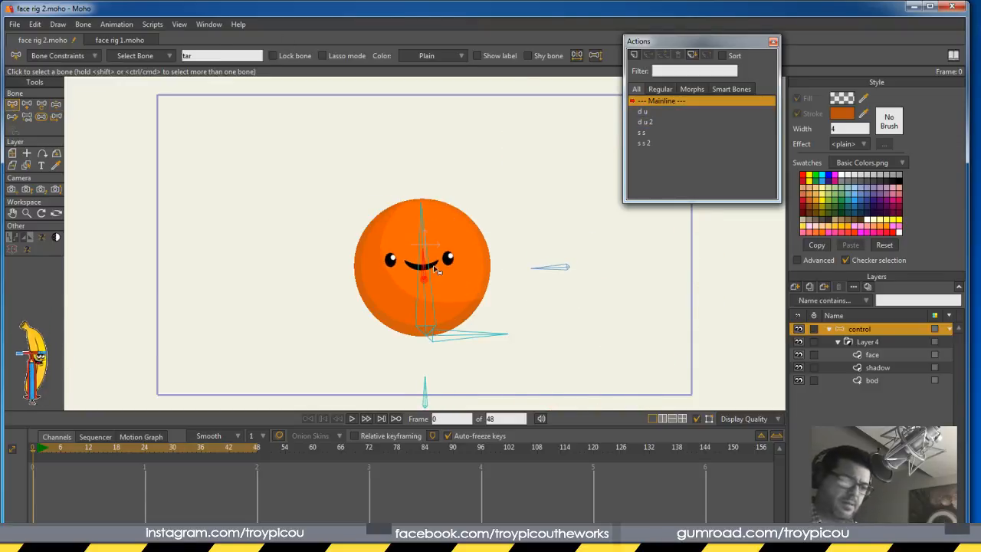
pyautogui.click(26, 116)
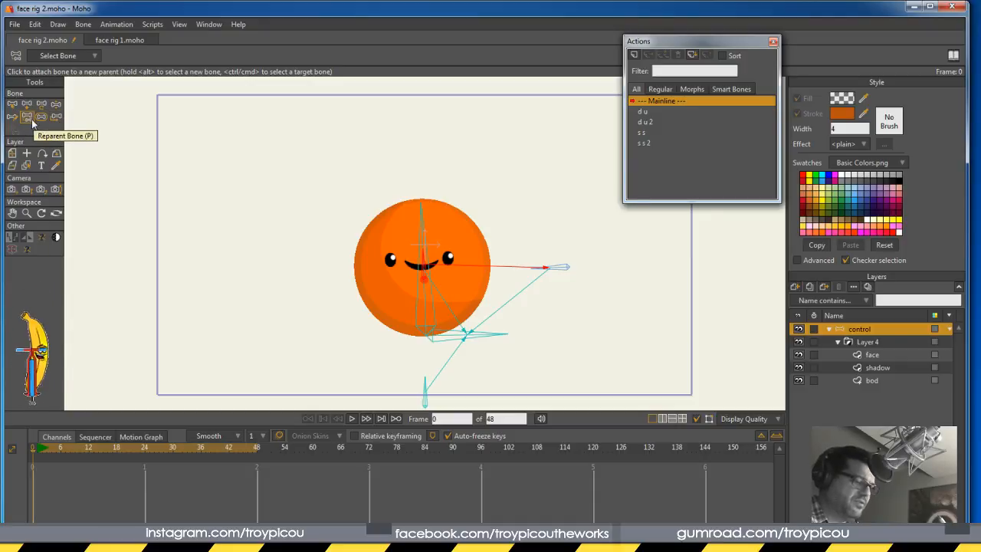
# Unparent the tar bone and drag it so the eyes and mouth sit higher
pyautogui.click(331, 167)
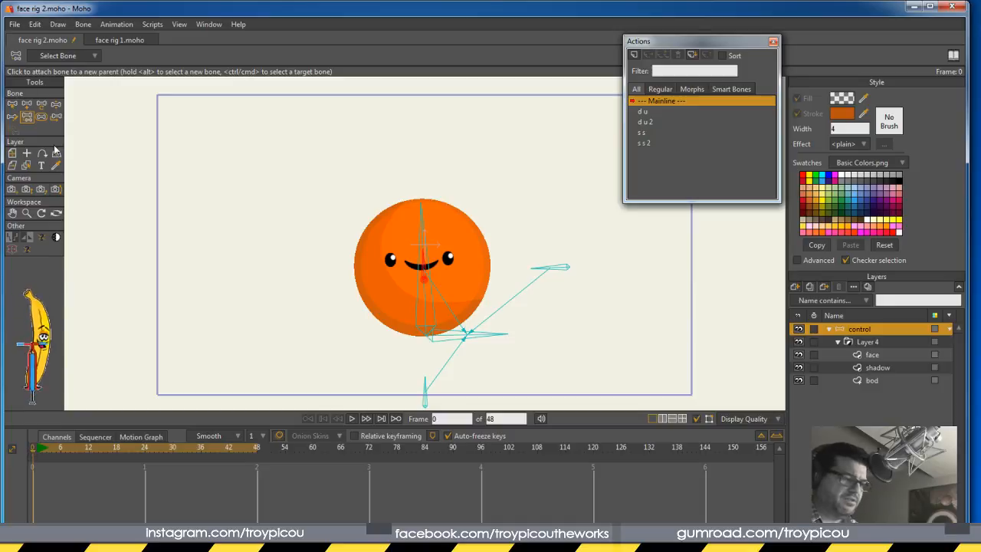
pyautogui.click(57, 104)
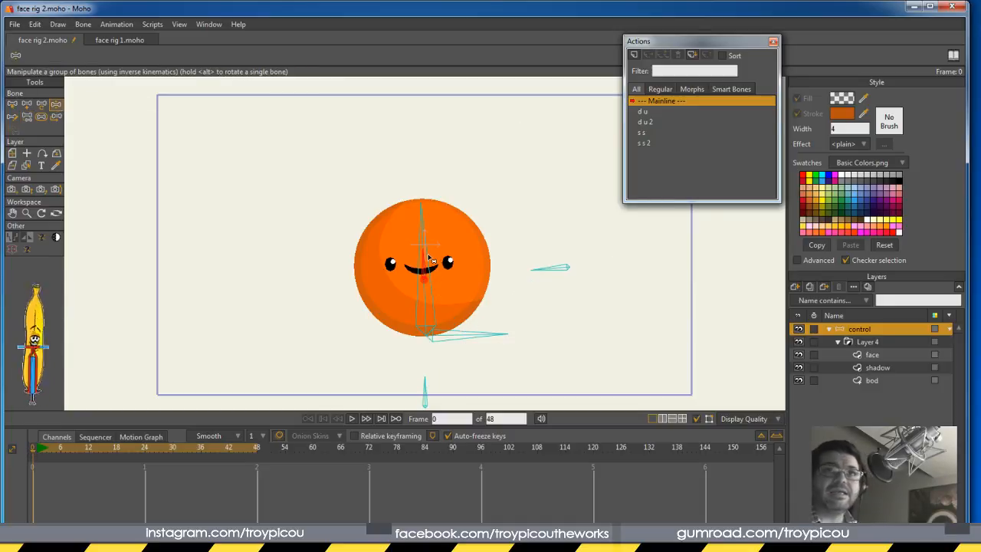
pyautogui.moveTo(430, 264)
pyautogui.mouseDown()
pyautogui.moveTo(479, 231)
pyautogui.moveTo(433, 297)
pyautogui.moveTo(361, 258)
pyautogui.moveTo(487, 265)
pyautogui.moveTo(417, 311)
pyautogui.moveTo(376, 322)
pyautogui.moveTo(419, 210)
pyautogui.moveTo(412, 254)
pyautogui.moveTo(434, 282)
pyautogui.moveTo(403, 293)
pyautogui.moveTo(398, 246)
pyautogui.moveTo(418, 224)
pyautogui.moveTo(424, 257)
pyautogui.moveTo(418, 207)
pyautogui.moveTo(410, 276)
pyautogui.moveTo(425, 263)
pyautogui.mouseUp()
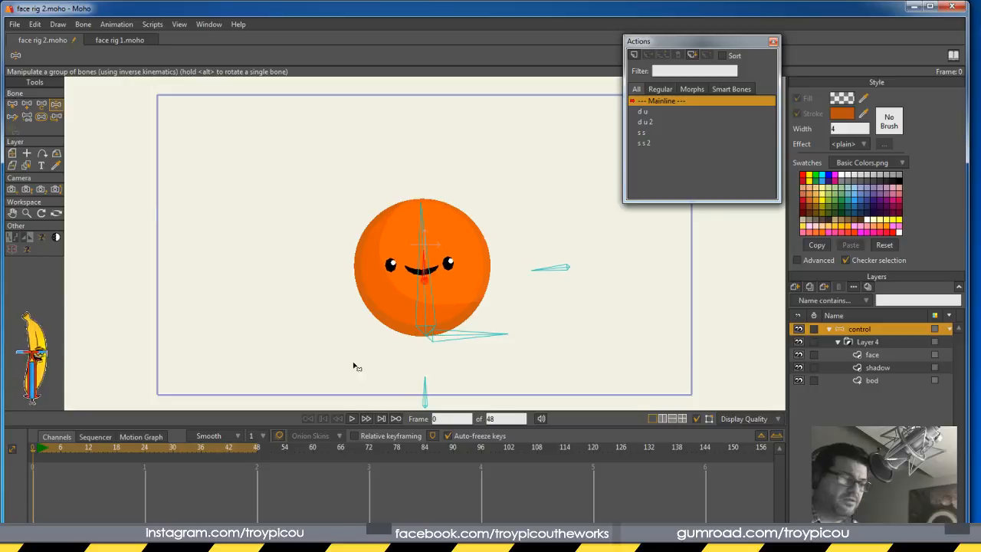
# Hide the d u and s s control bones with Bone > Hide Selected Bones, then nudge the face slightly
pyautogui.click(564, 270)
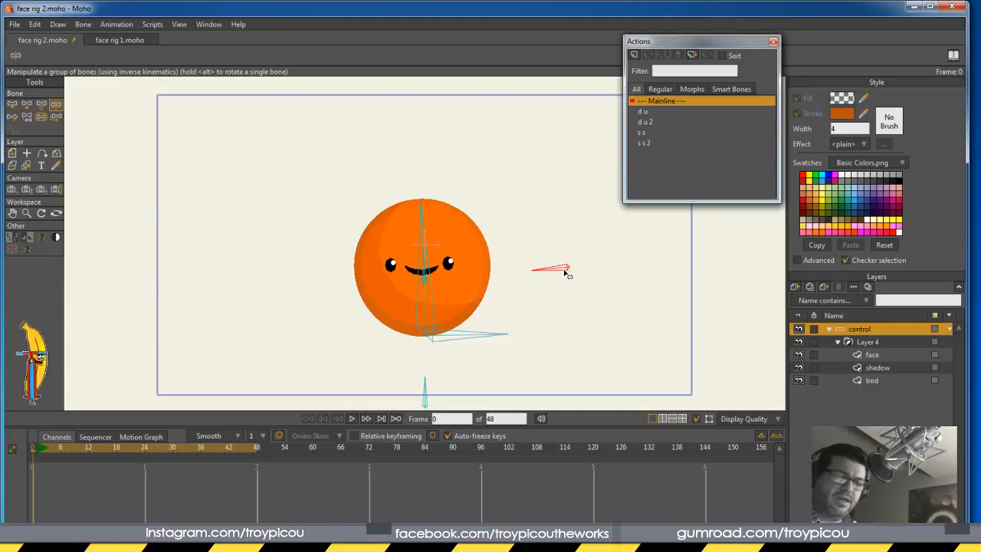
pyautogui.click(82, 24)
pyautogui.click(150, 162)
pyautogui.click(424, 387)
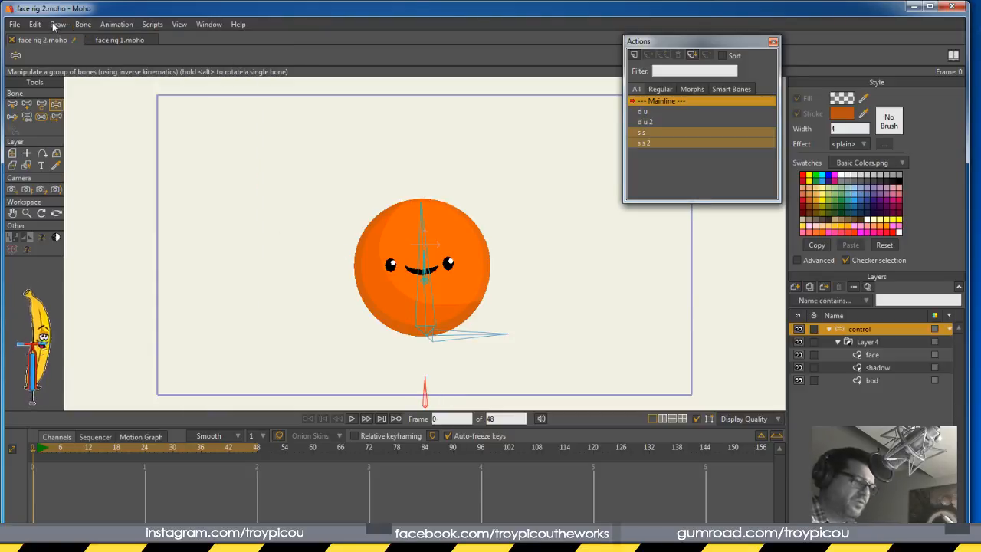
pyautogui.click(83, 24)
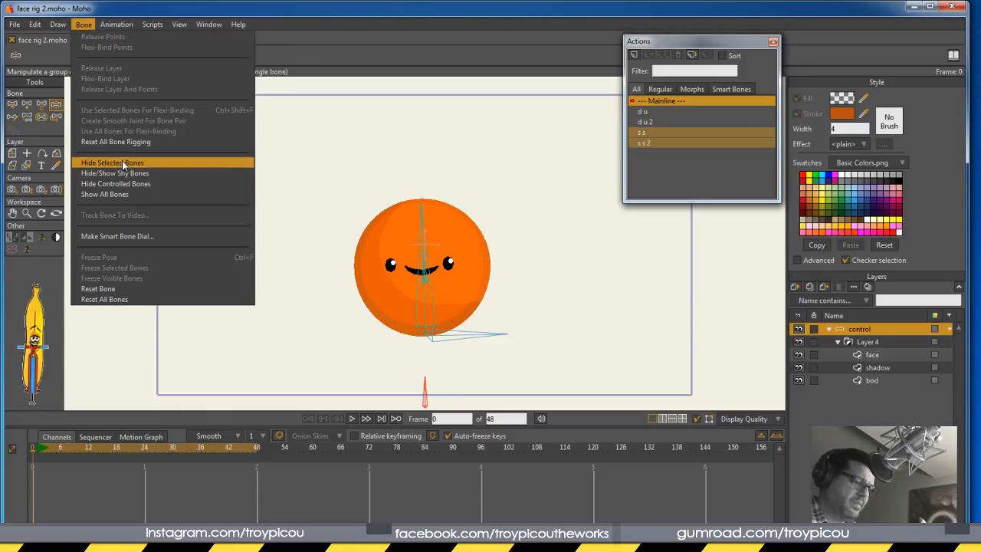
pyautogui.click(149, 161)
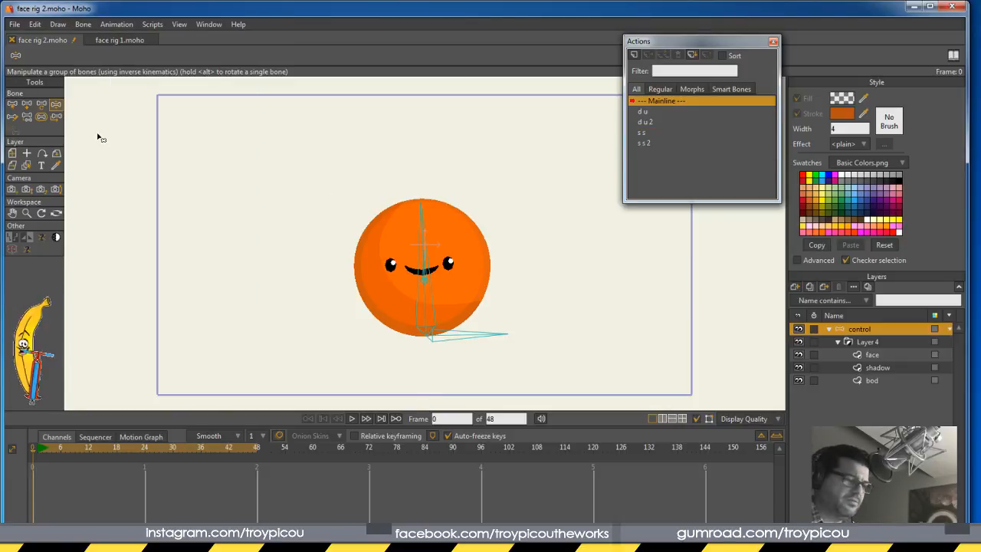
pyautogui.moveTo(423, 269)
pyautogui.mouseDown()
pyautogui.moveTo(414, 257)
pyautogui.moveTo(424, 269)
pyautogui.mouseUp()
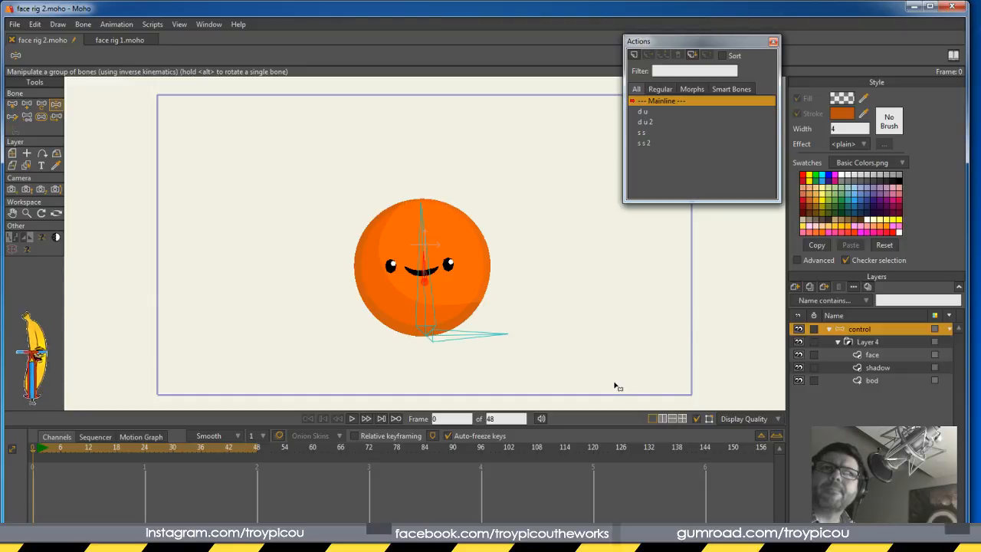
pyautogui.click(12, 105)
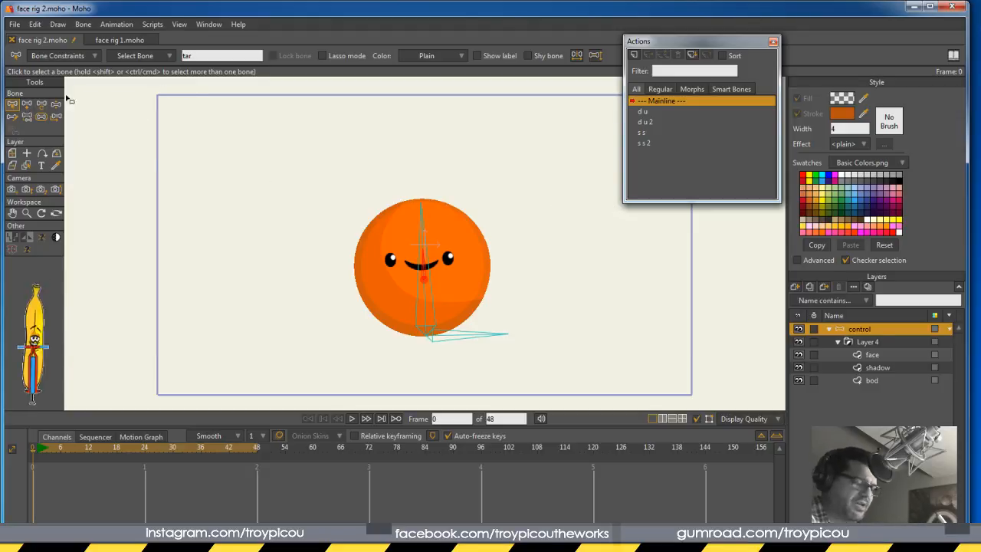
# Draw an upright bone right of the ball and make it a smart bone dial named 'sq st'
pyautogui.click(27, 104)
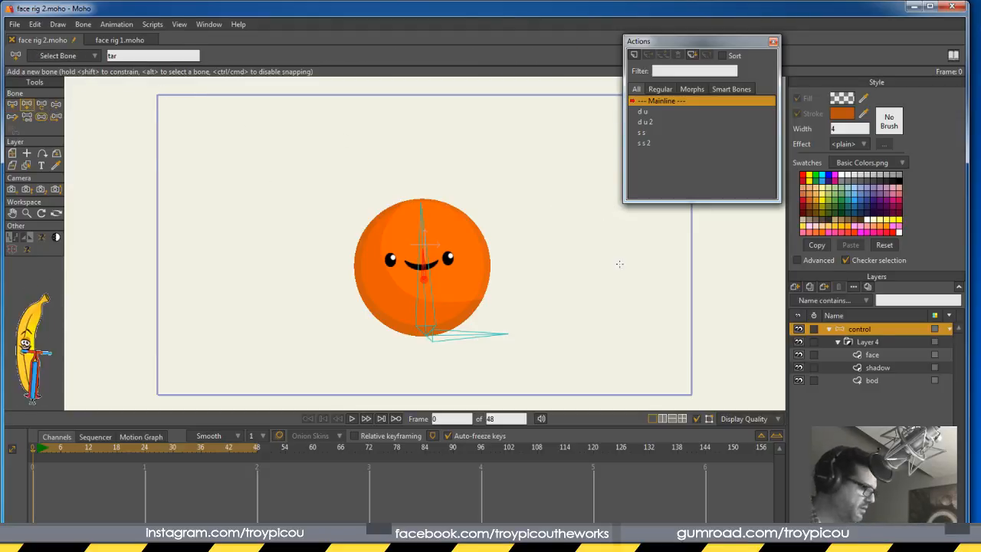
pyautogui.press('Return')
pyautogui.moveTo(583, 304); pyautogui.dragTo(584, 269)
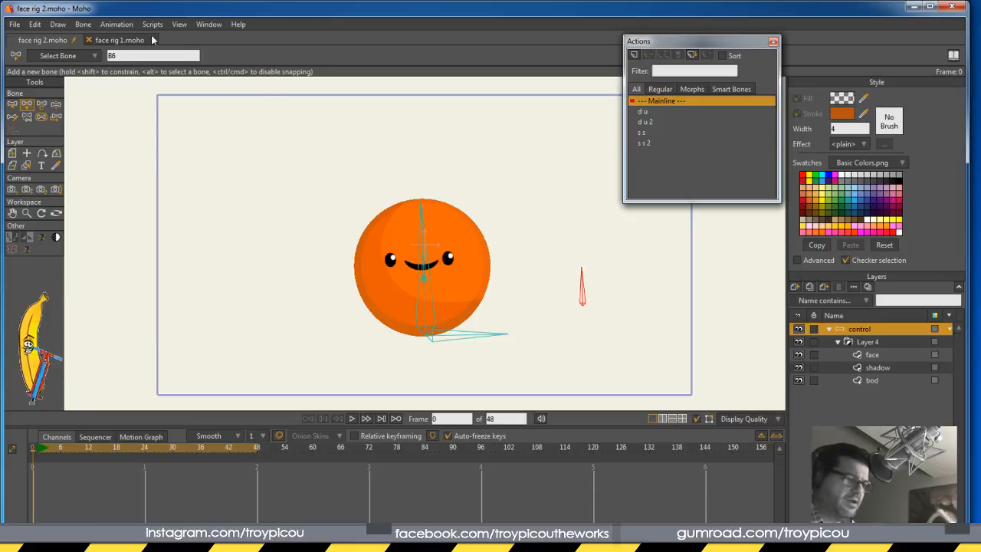
pyautogui.click(83, 24)
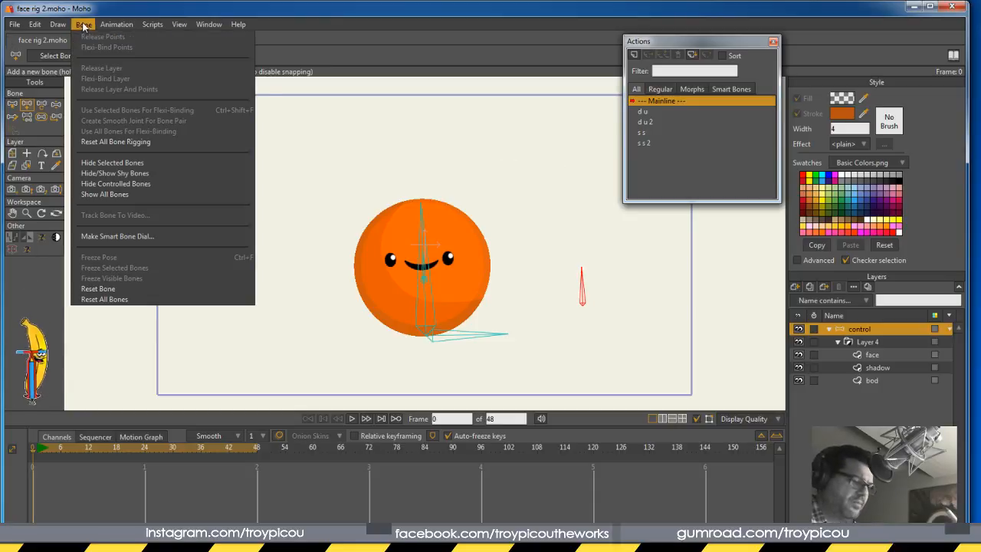
pyautogui.click(139, 236)
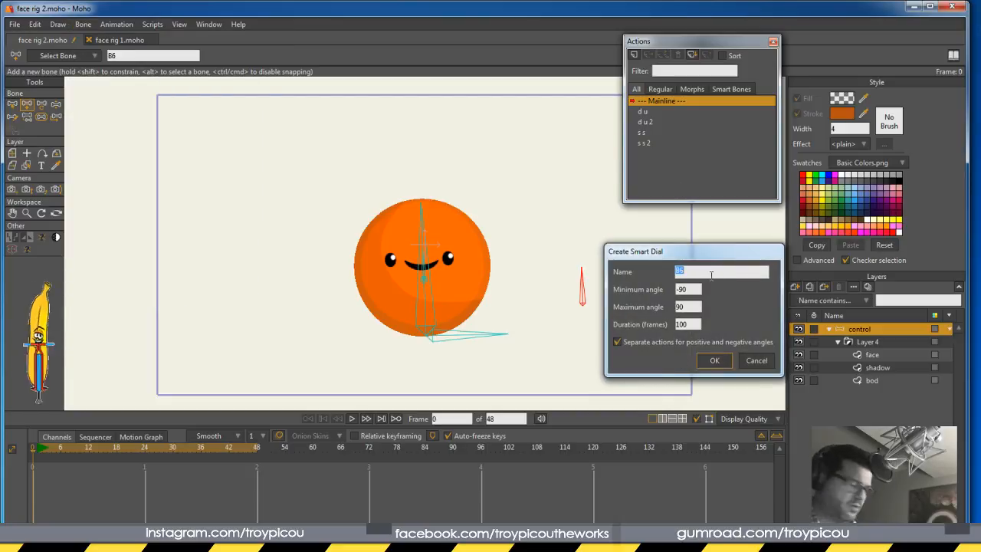
pyautogui.write('sq ')
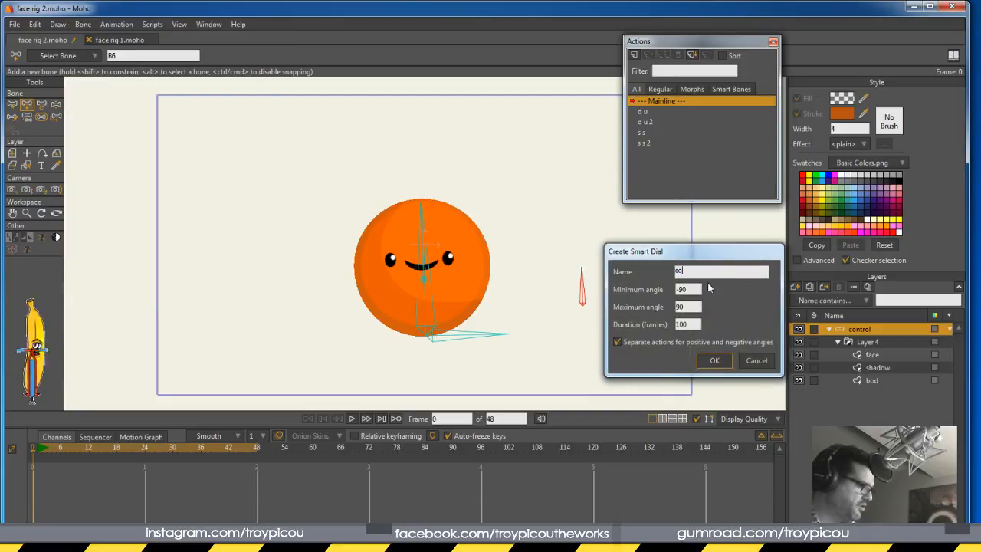
pyautogui.write('st')
pyautogui.click(714, 360)
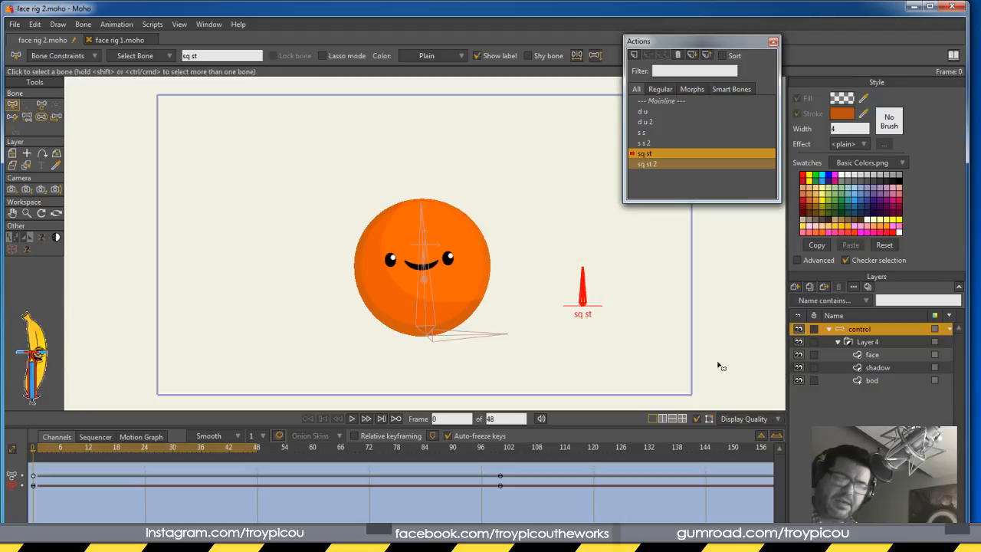
# Scrub the sq st dial action to frame 100, rewind to frame 0, and return to Mainline
pyautogui.moveTo(306, 454); pyautogui.dragTo(504, 452)
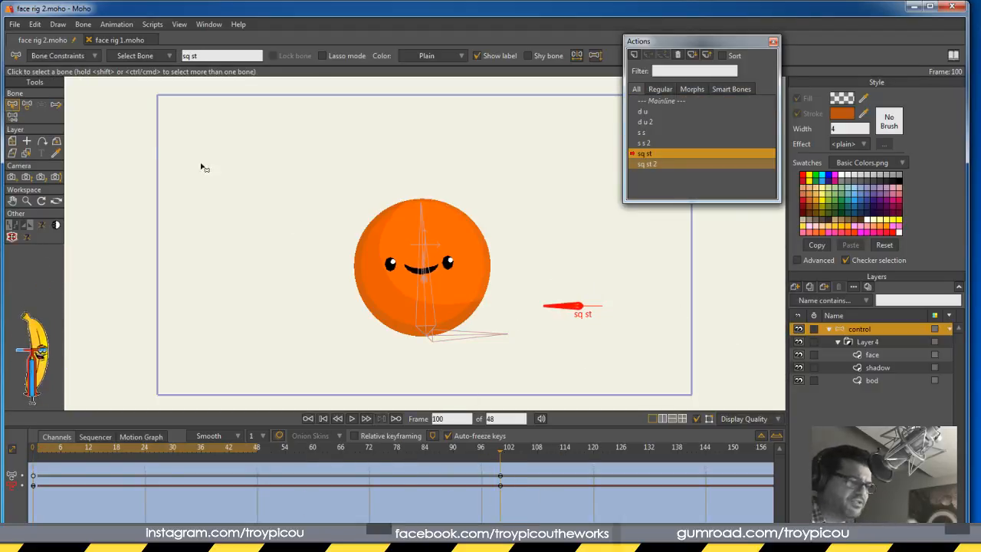
pyautogui.click(28, 105)
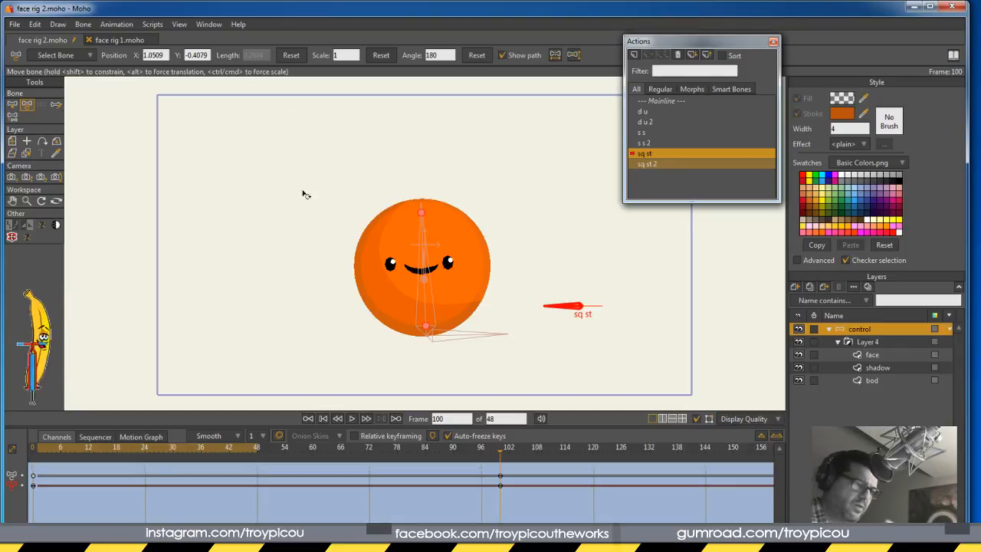
pyautogui.click(12, 105)
pyautogui.click(37, 455)
pyautogui.click(22, 456)
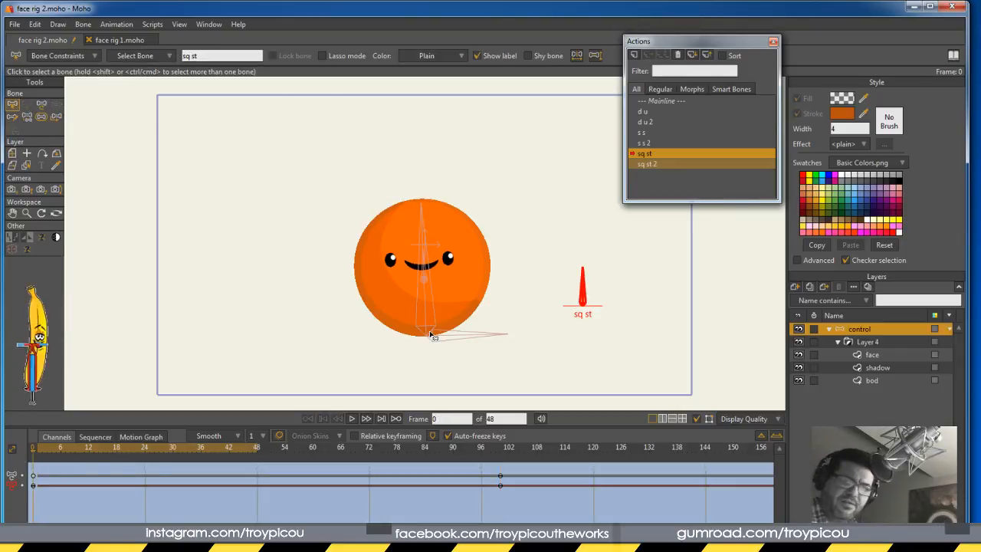
pyautogui.click(658, 100)
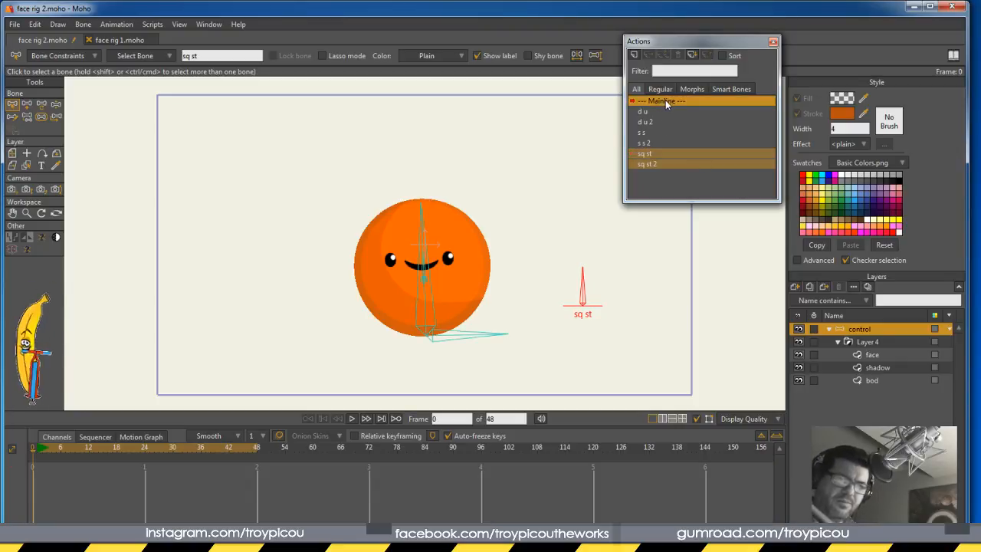
pyautogui.click(73, 57)
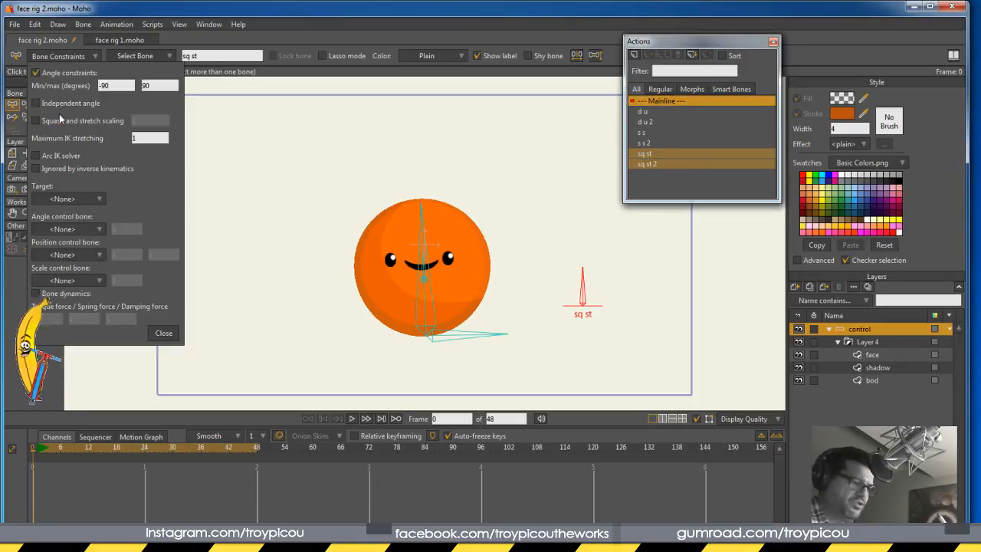
pyautogui.click(36, 120)
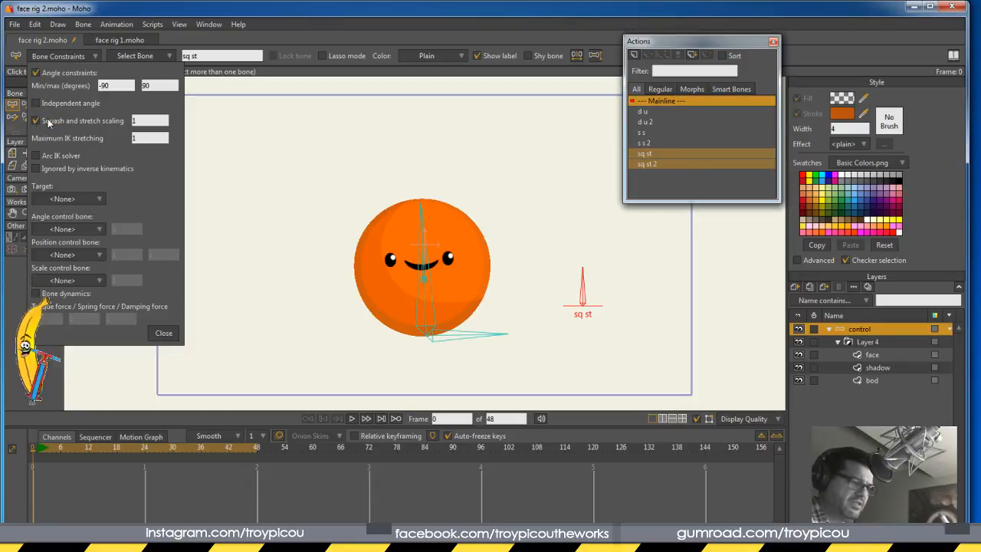
pyautogui.click(164, 333)
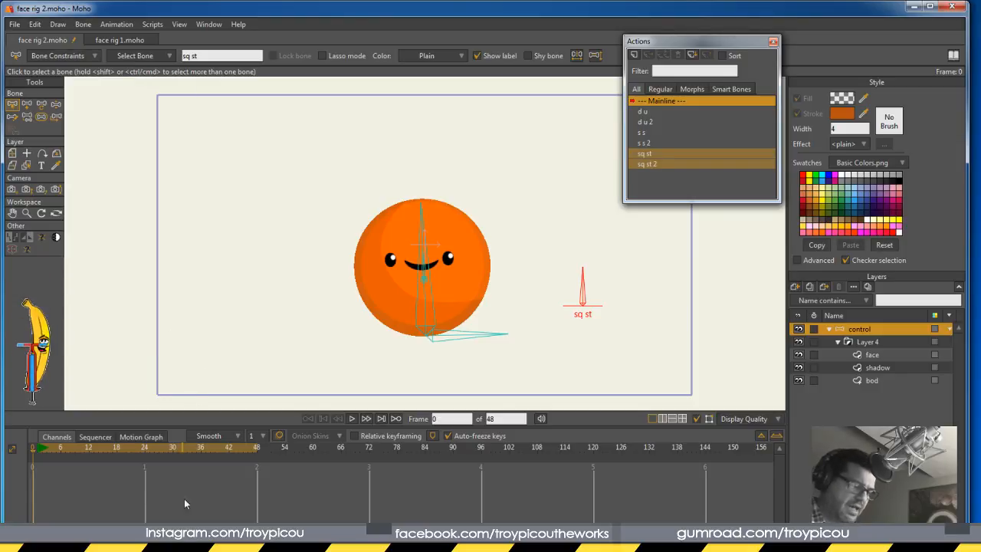
pyautogui.click(427, 301)
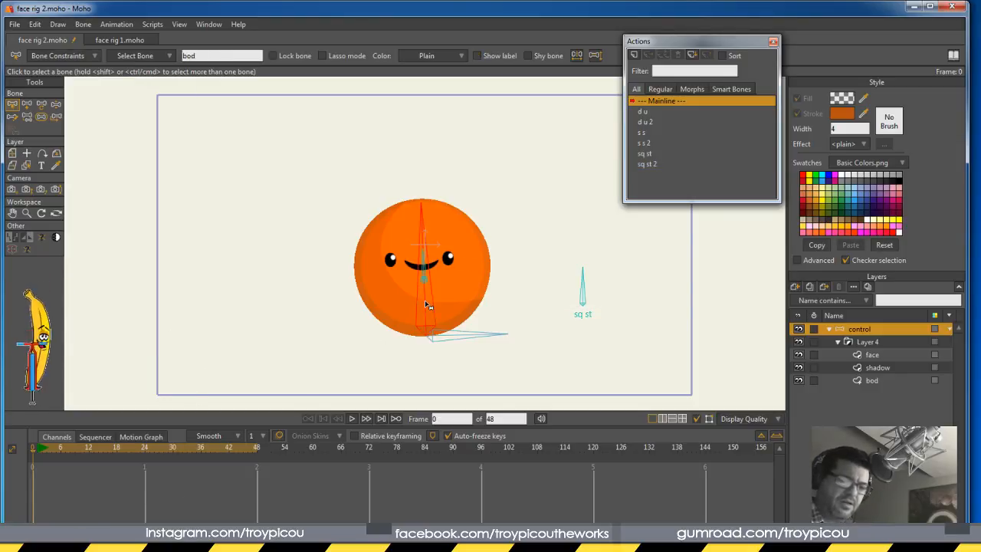
pyautogui.click(53, 56)
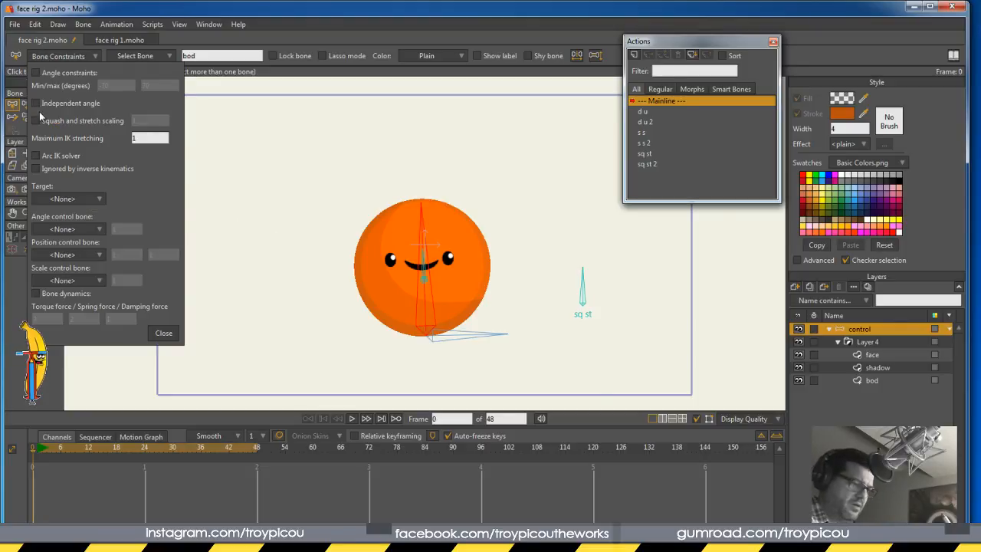
pyautogui.click(583, 297)
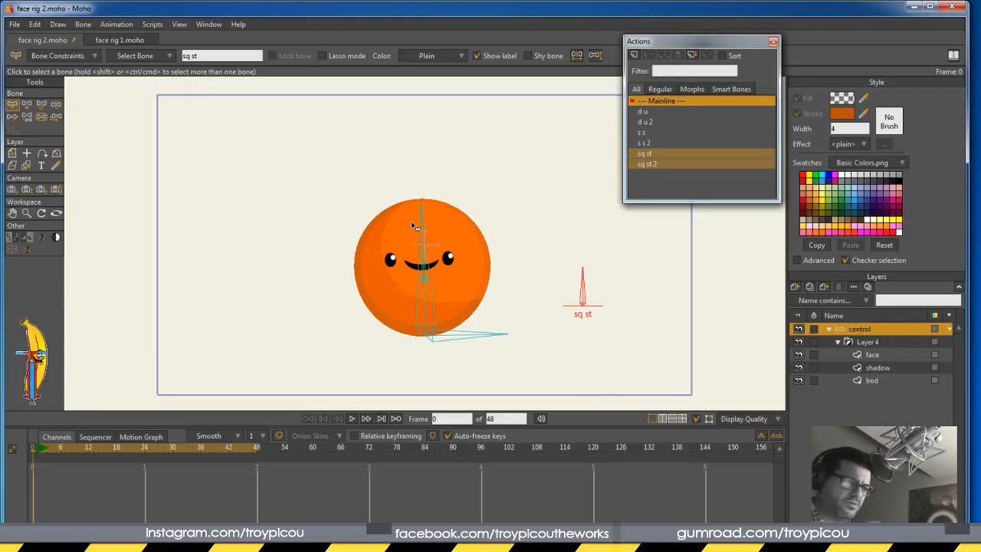
pyautogui.click(59, 57)
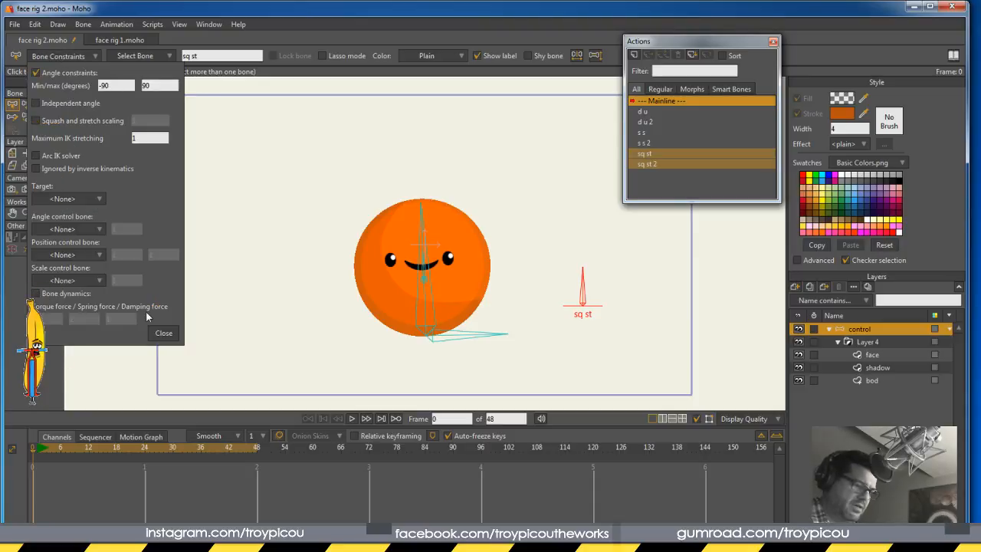
pyautogui.click(165, 334)
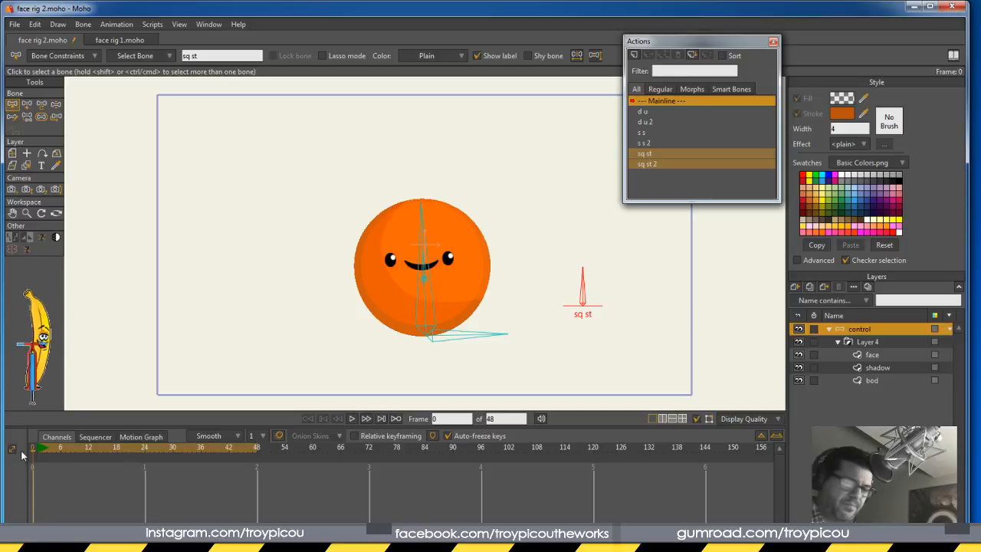
# In the sq st action at frame 100, squash the ball into a wide ellipse
pyautogui.doubleClick(662, 152)
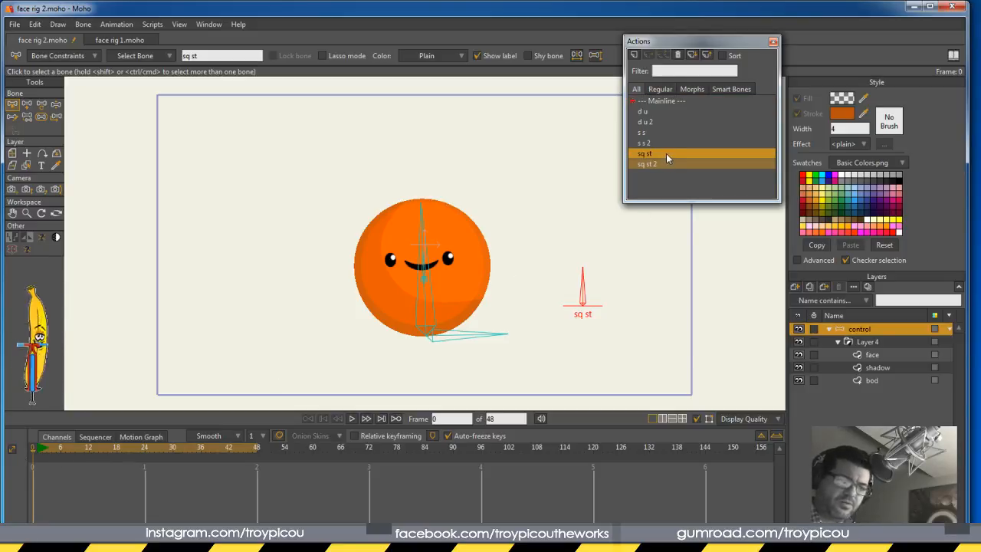
pyautogui.moveTo(376, 451); pyautogui.dragTo(500, 450)
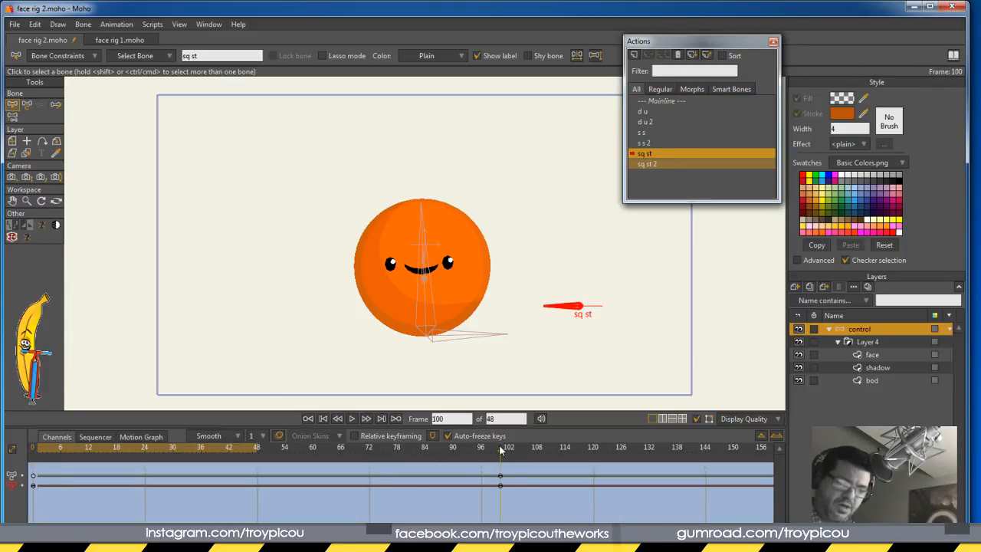
pyautogui.click(27, 104)
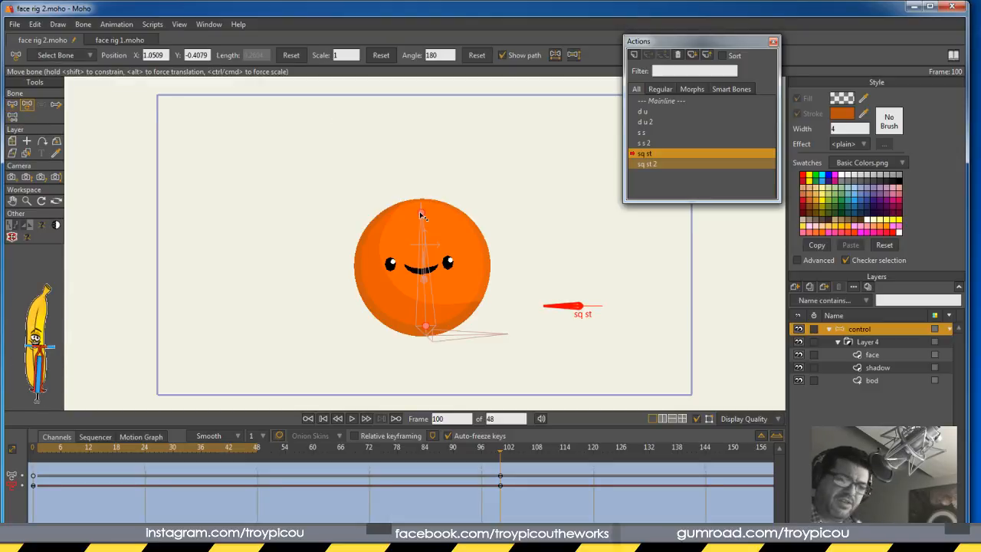
pyautogui.moveTo(420, 214); pyautogui.dragTo(400, 285)
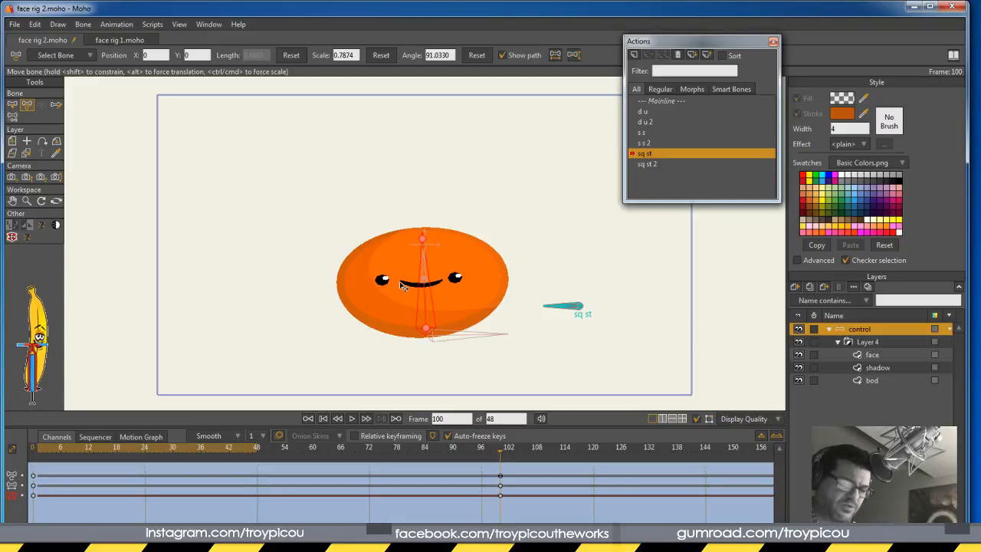
pyautogui.click(564, 306)
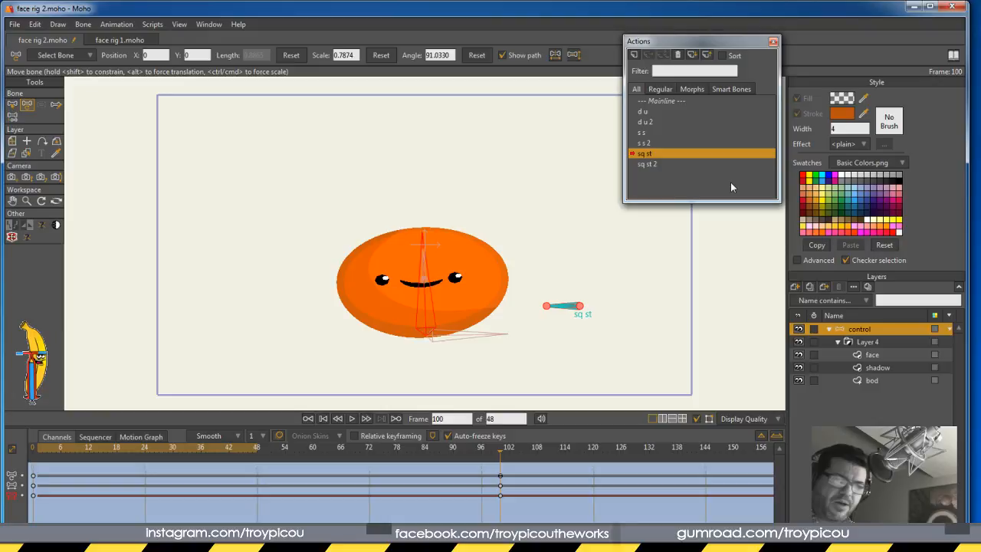
# In the sq st 2 action at frame 100, stretch the ball tall, then return to Mainline frame 1
pyautogui.click(656, 164)
pyautogui.doubleClick(658, 164)
pyautogui.click(499, 448)
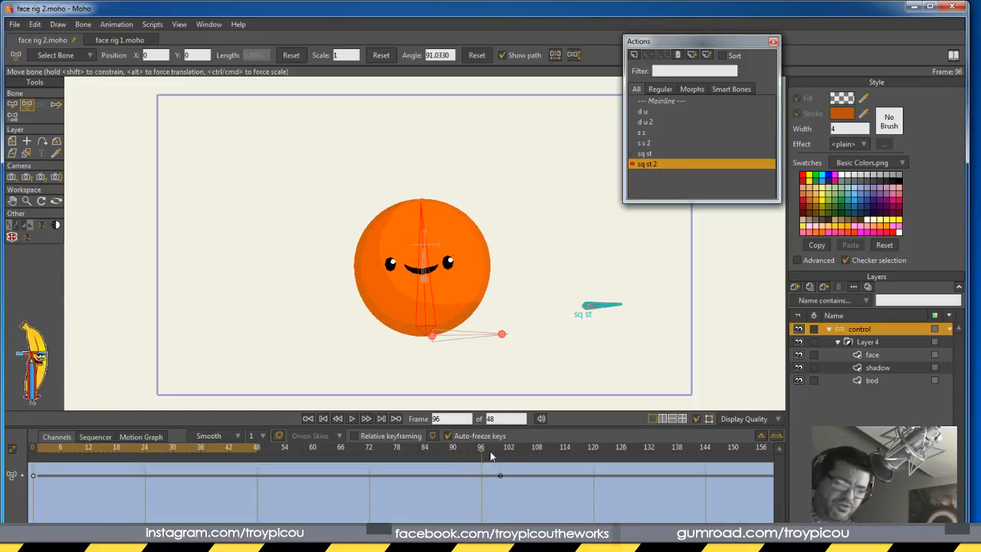
pyautogui.moveTo(422, 210); pyautogui.dragTo(442, 148)
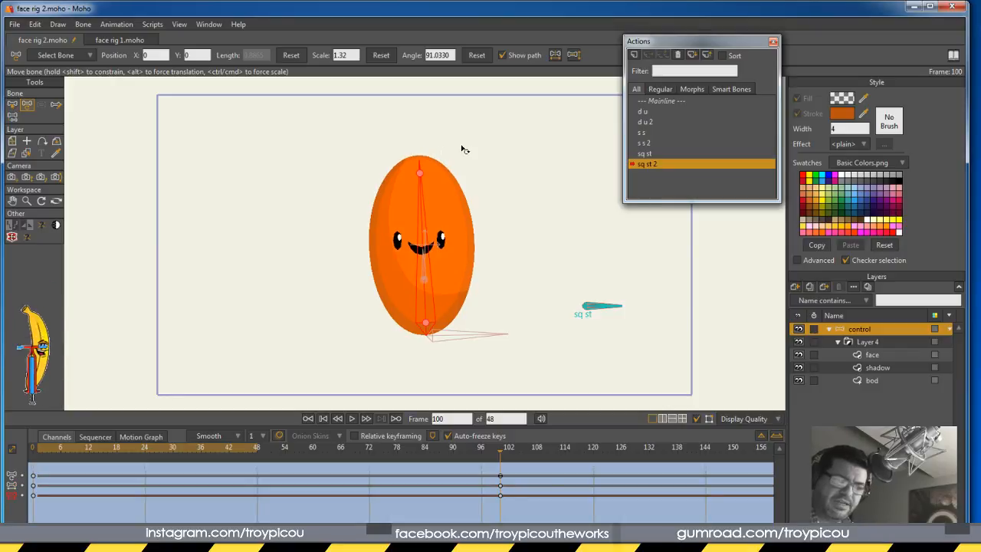
pyautogui.doubleClick(657, 100)
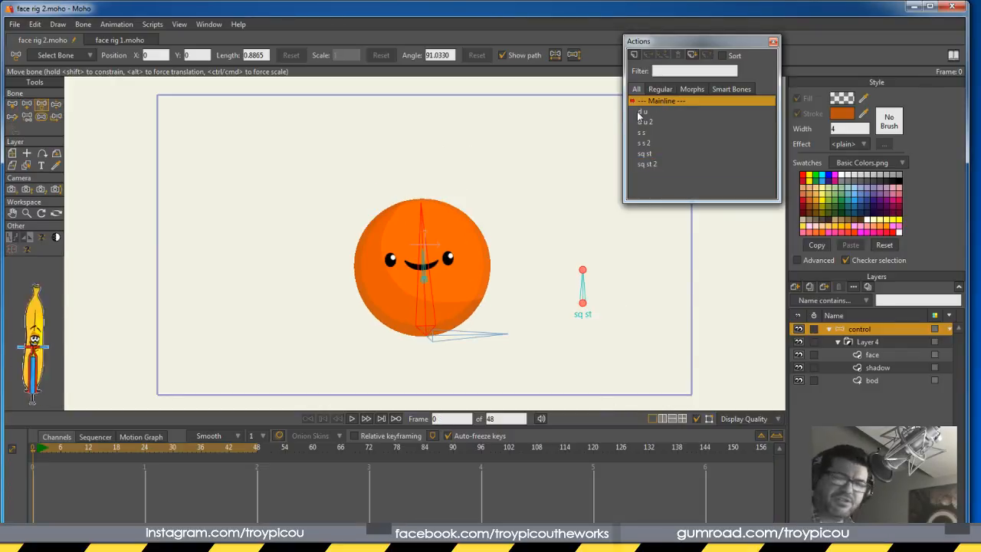
pyautogui.press('z')
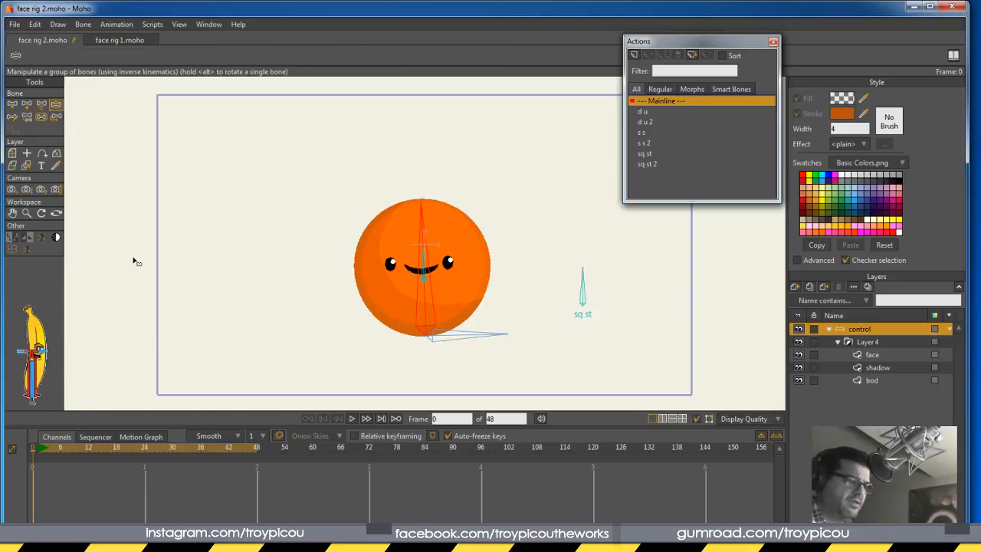
pyautogui.click(36, 455)
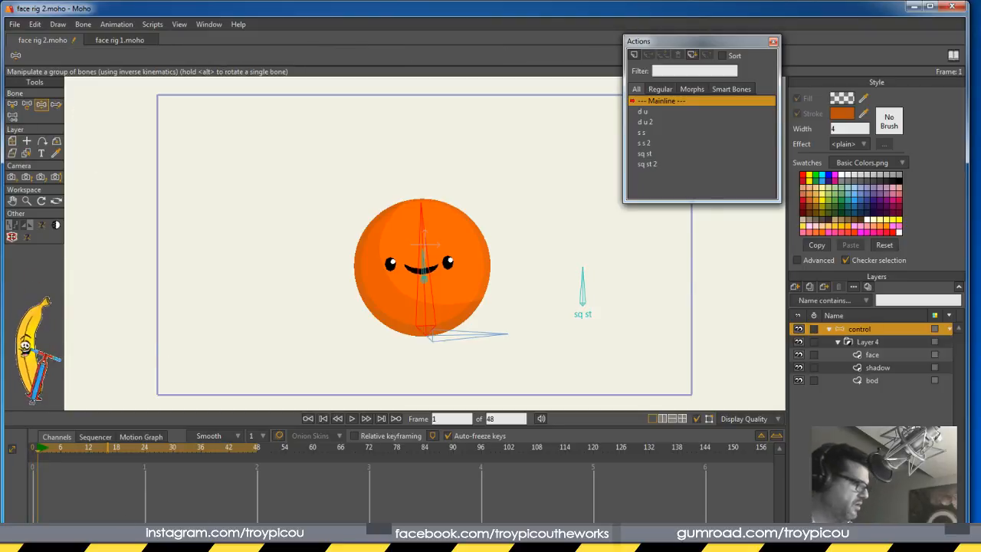
# Key the round pose at frame 1, then at frame 12 tilt and stretch the ball with the face moved up-right
pyautogui.hotkey('ctrl', 'f')
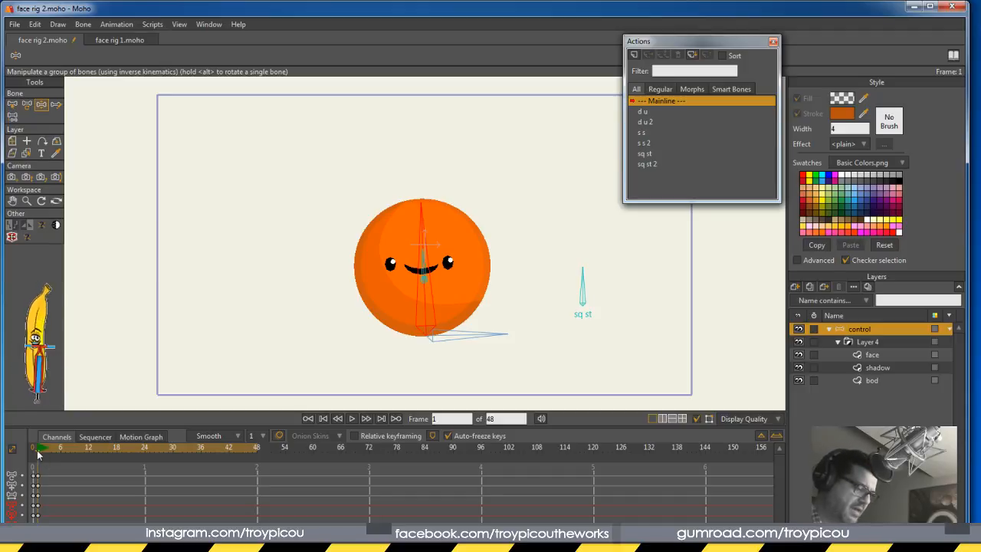
pyautogui.click(88, 452)
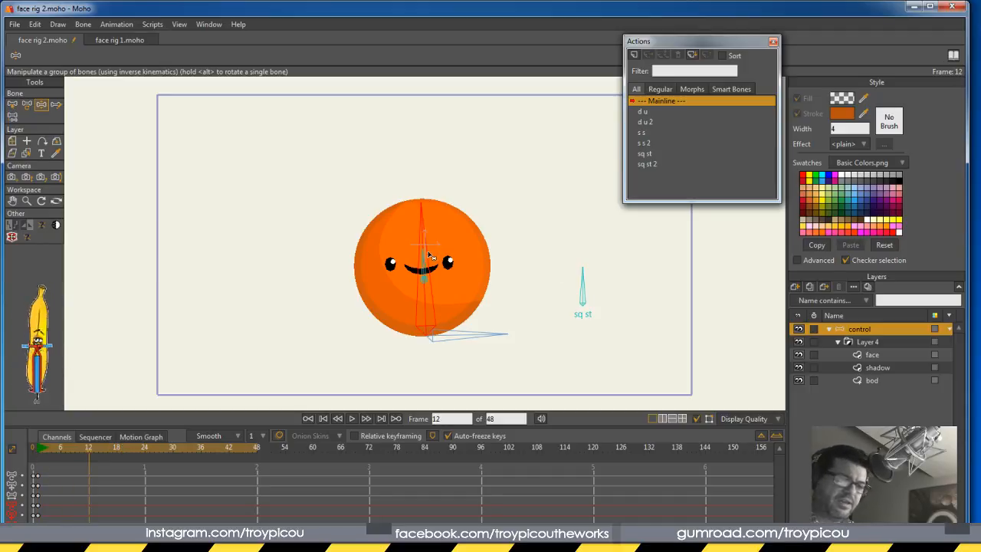
pyautogui.moveTo(421, 227); pyautogui.dragTo(451, 208)
pyautogui.moveTo(588, 284); pyautogui.dragTo(614, 287)
pyautogui.moveTo(447, 259); pyautogui.dragTo(463, 215)
# At frame 6, squash the ball wide and lower its eyes and mouth
pyautogui.moveTo(80, 453); pyautogui.dragTo(60, 451)
pyautogui.moveTo(607, 268); pyautogui.dragTo(550, 301)
pyautogui.moveTo(446, 247); pyautogui.dragTo(427, 301)
pyautogui.moveTo(60, 448); pyautogui.dragTo(126, 455)
# Key the held pose at frame 18 and select all keyframes at frame 1
pyautogui.click(118, 450)
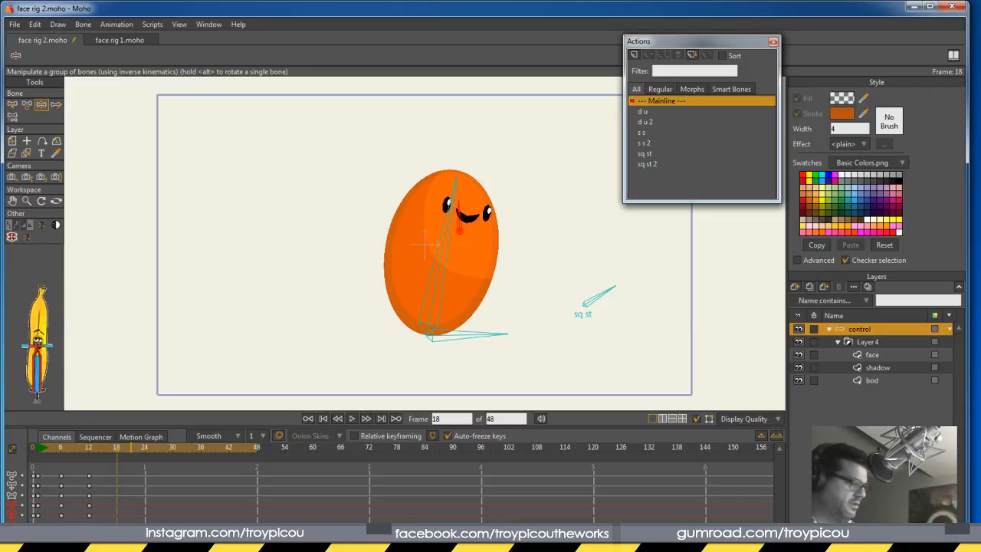
pyautogui.hotkey('ctrl', 'f')
pyautogui.click(157, 456)
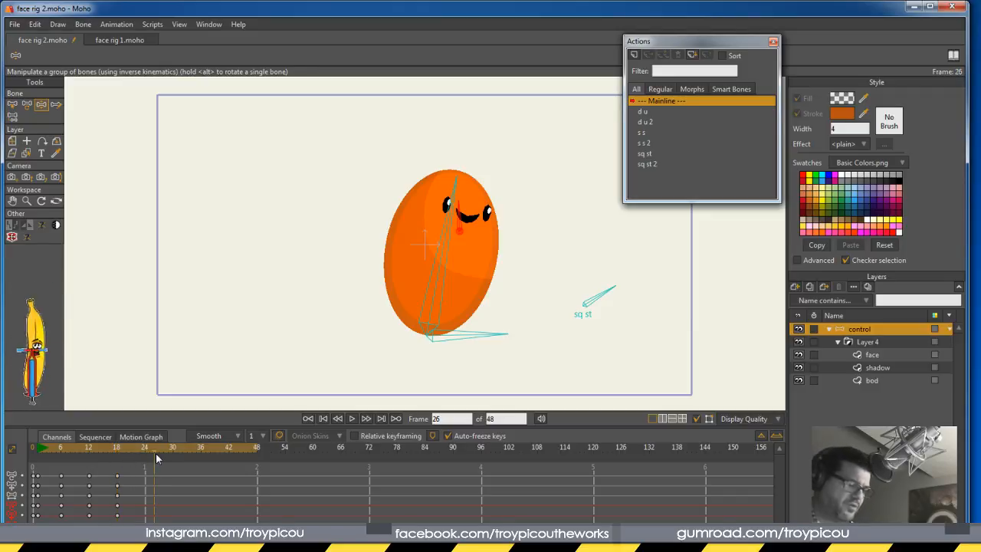
pyautogui.click(172, 458)
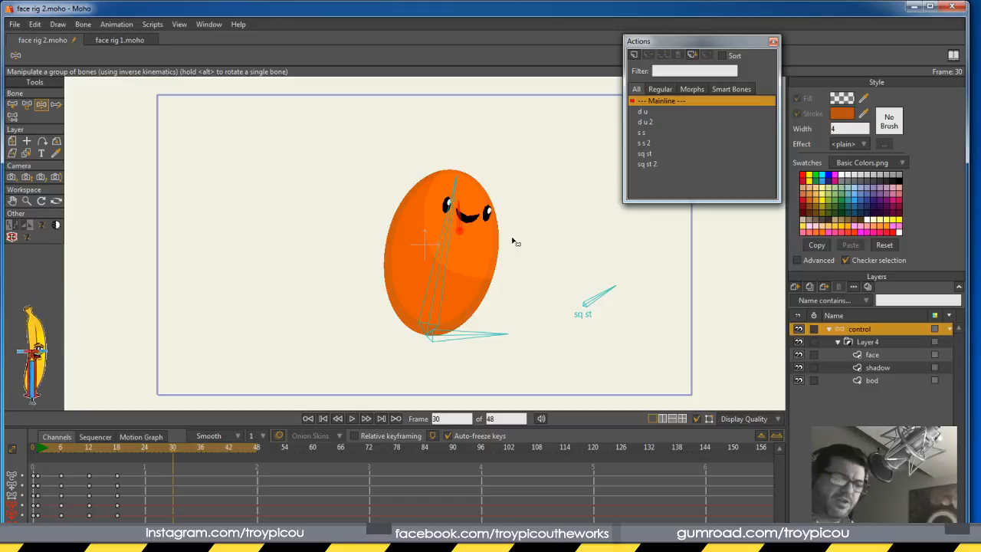
pyautogui.moveTo(43, 468); pyautogui.dragTo(36, 526)
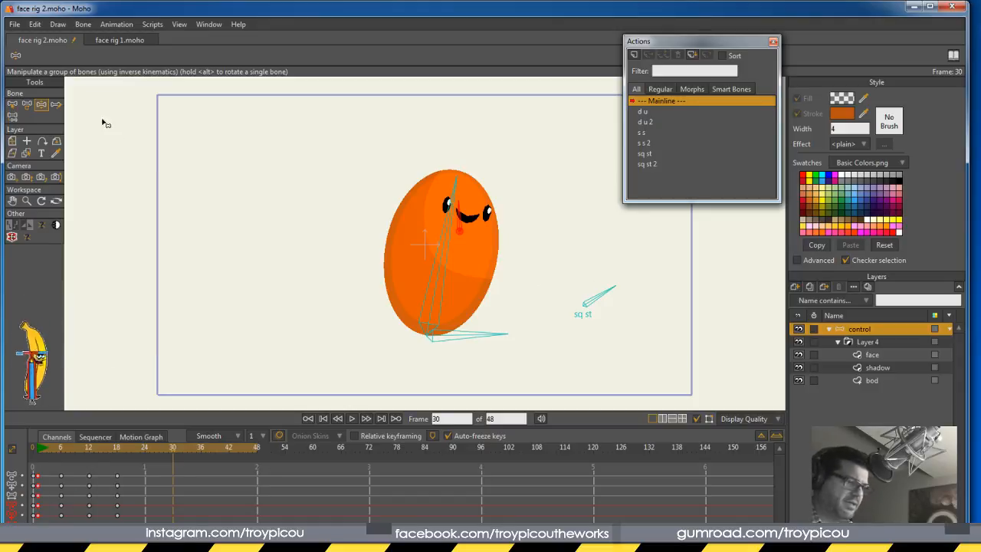
# Copy the frame-1 keys and paste the round start pose at frame 30
pyautogui.click(35, 24)
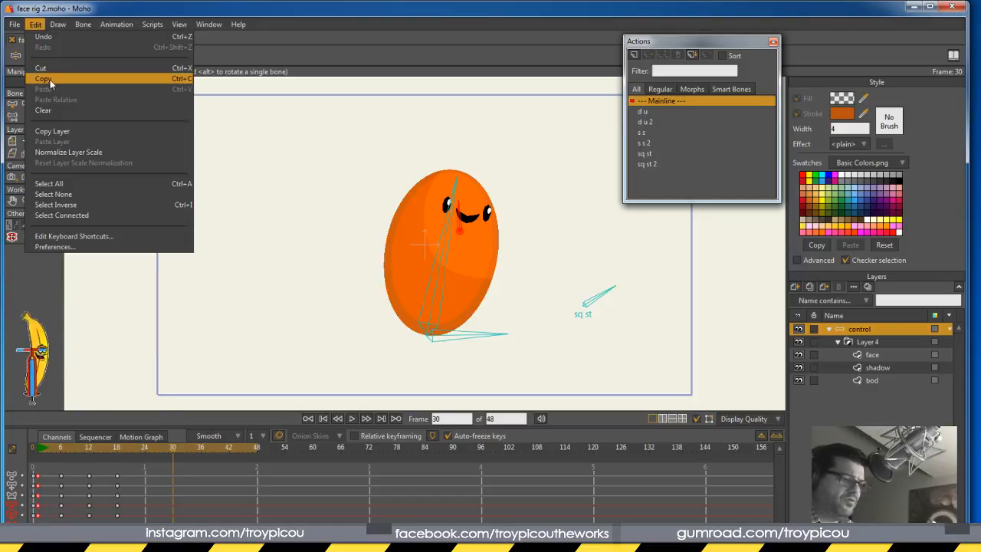
pyautogui.click(47, 78)
pyautogui.click(35, 24)
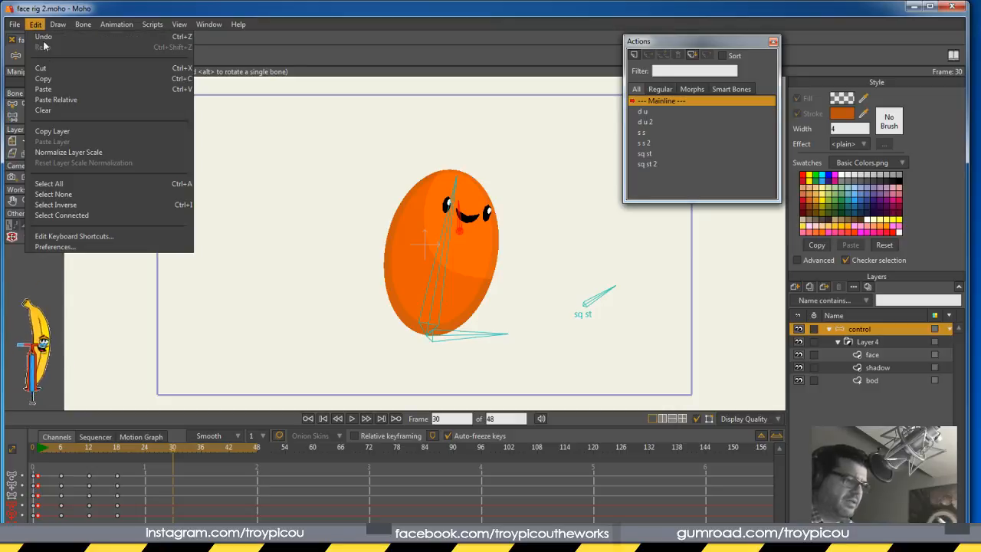
pyautogui.click(58, 90)
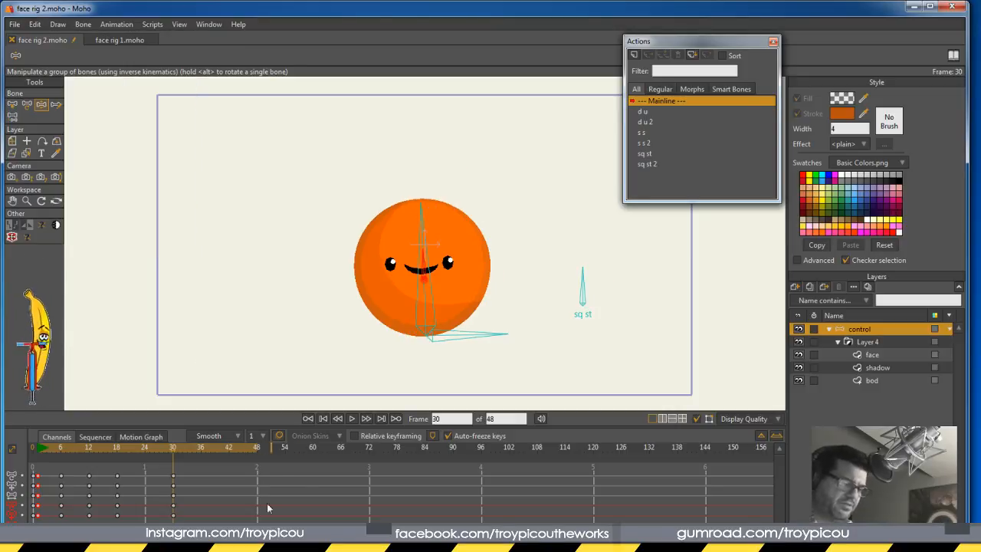
# At frame 24, squash the ball wide with its face lowered, then play the bounce
pyautogui.moveTo(174, 452); pyautogui.dragTo(145, 463)
pyautogui.moveTo(596, 285); pyautogui.dragTo(562, 301)
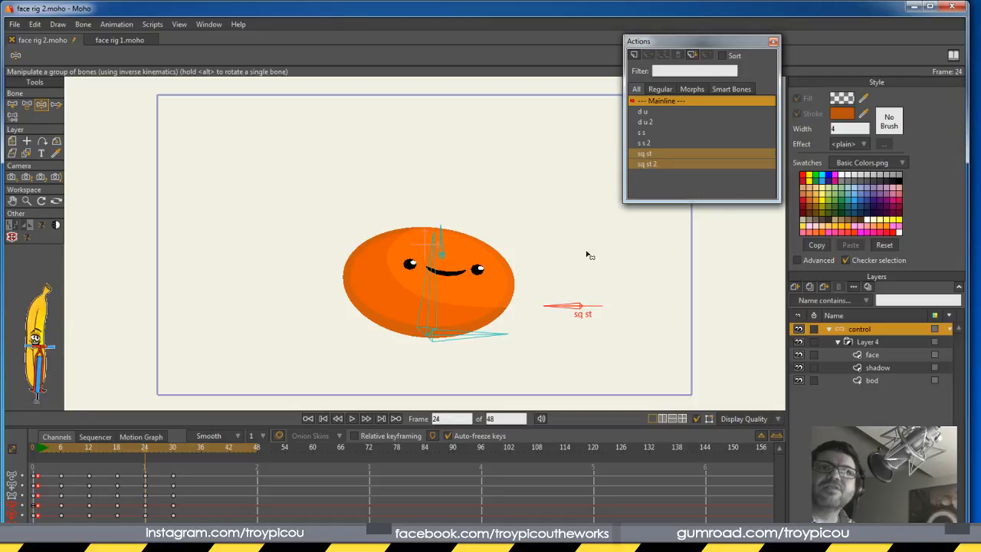
pyautogui.moveTo(437, 247); pyautogui.dragTo(427, 320)
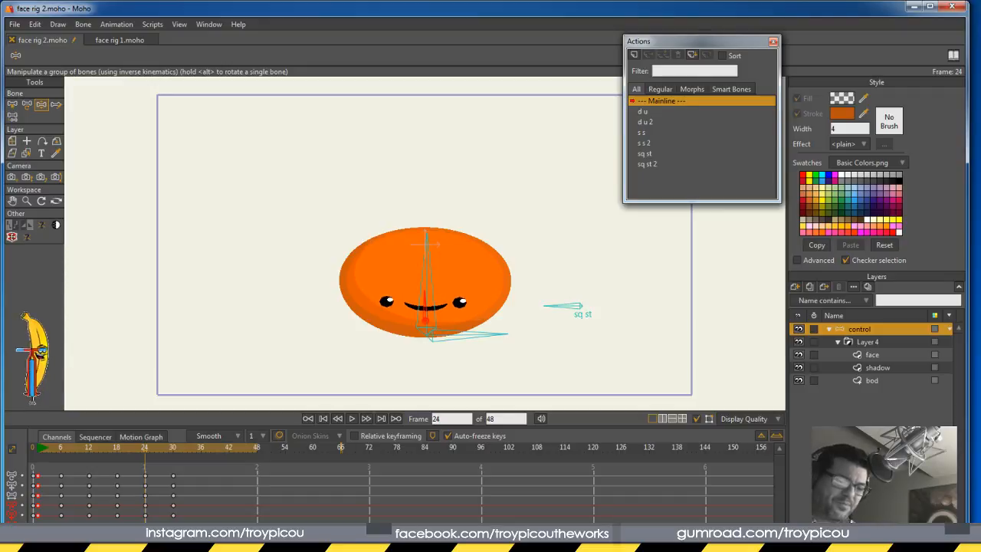
pyautogui.click(175, 451)
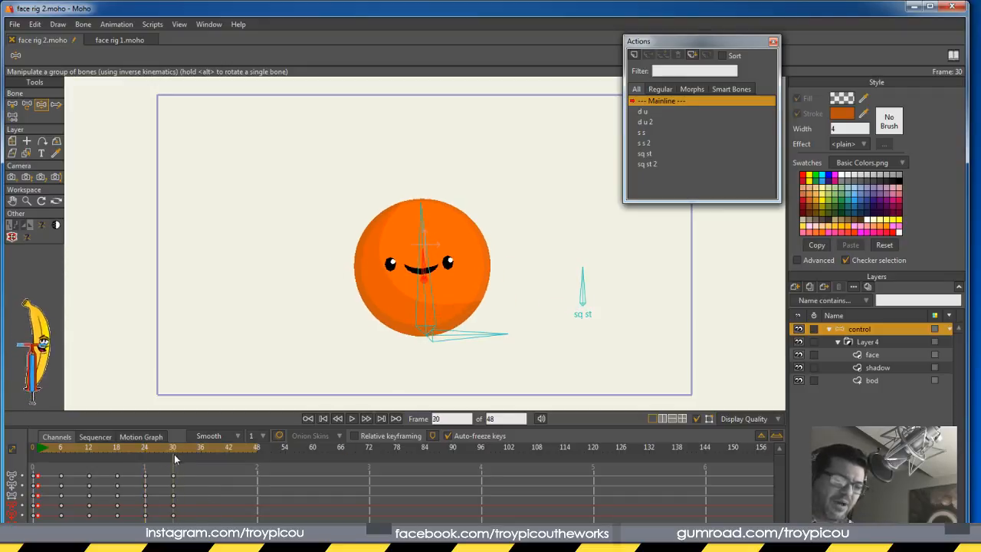
pyautogui.moveTo(175, 451); pyautogui.dragTo(65, 456)
pyautogui.press('space')
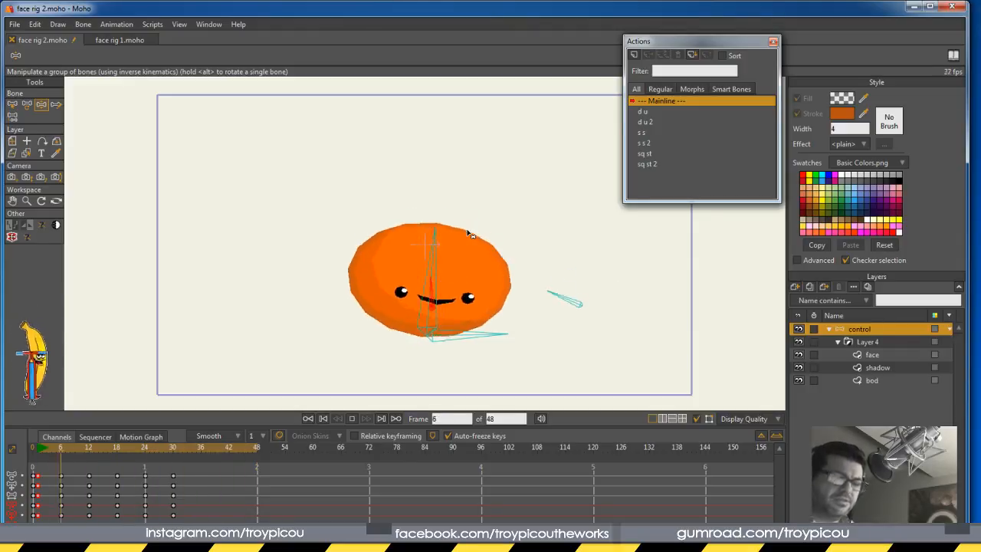
# Stop the looping bounce, replay it once, stop again, and rewind to frame 0
pyautogui.click(353, 419)
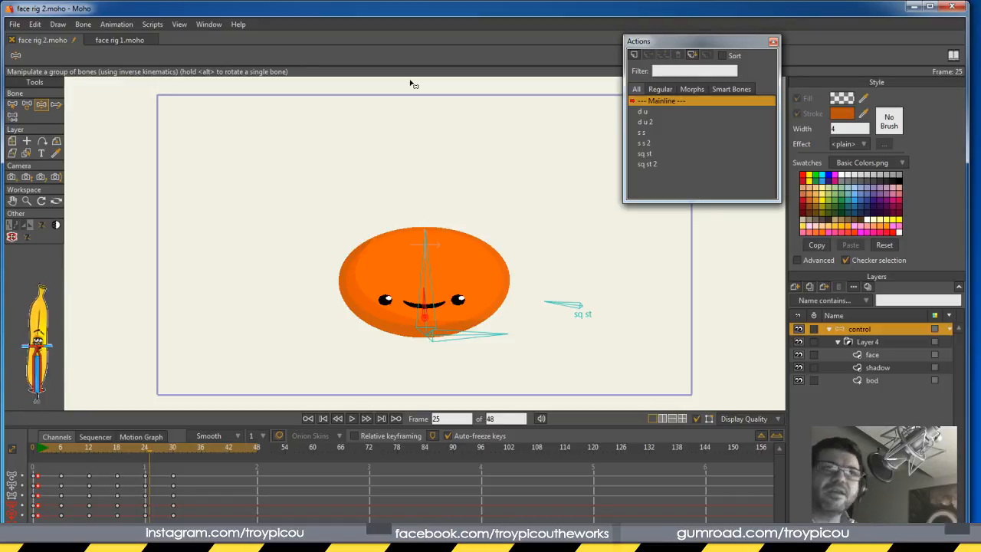
pyautogui.click(350, 419)
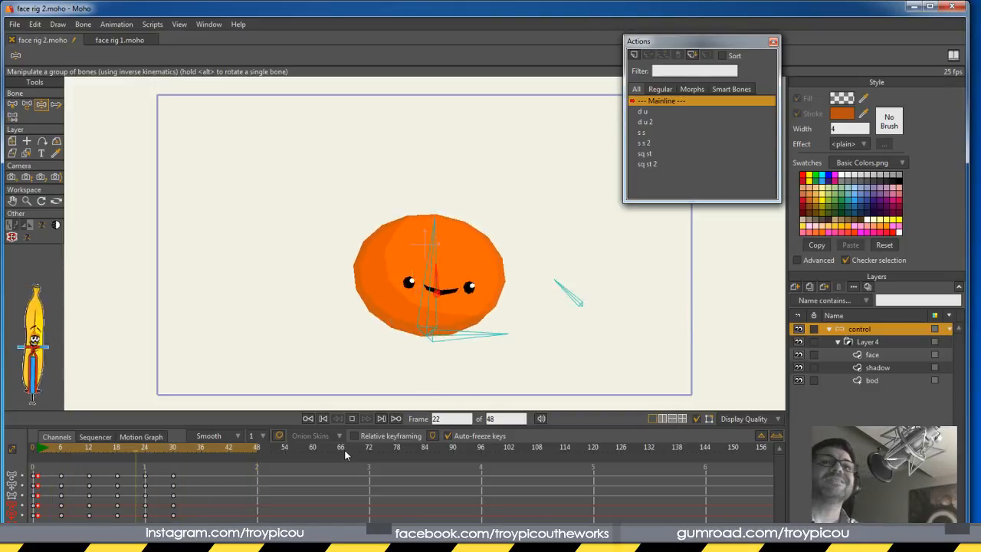
pyautogui.click(352, 419)
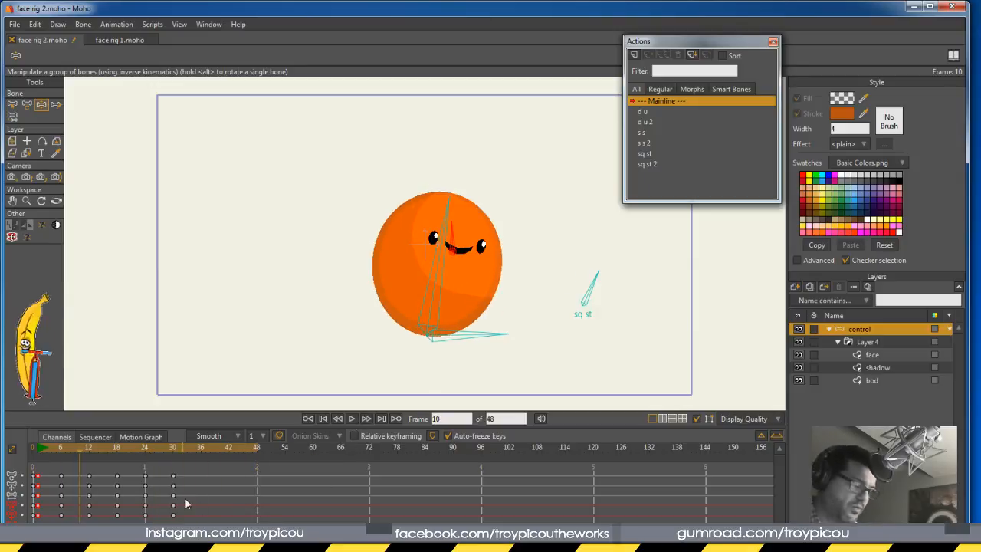
pyautogui.moveTo(79, 449); pyautogui.dragTo(32, 450)
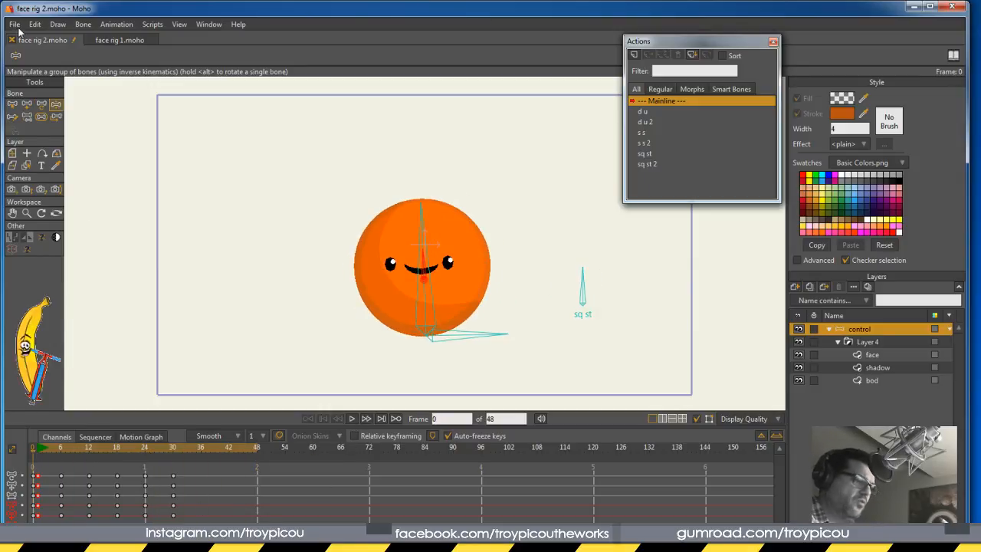
# Start a new document and draw a rectangle in the middle of the canvas
pyautogui.click(14, 24)
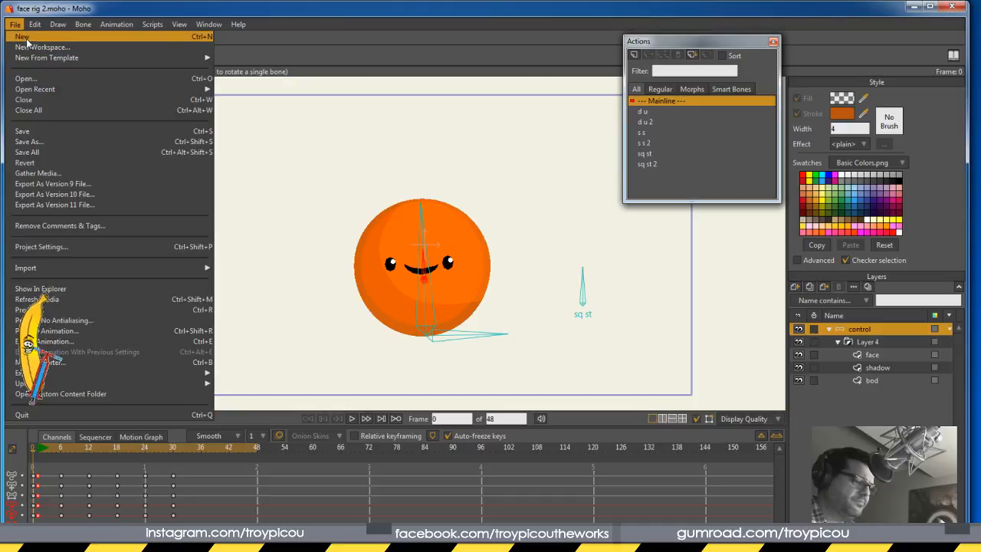
pyautogui.click(25, 38)
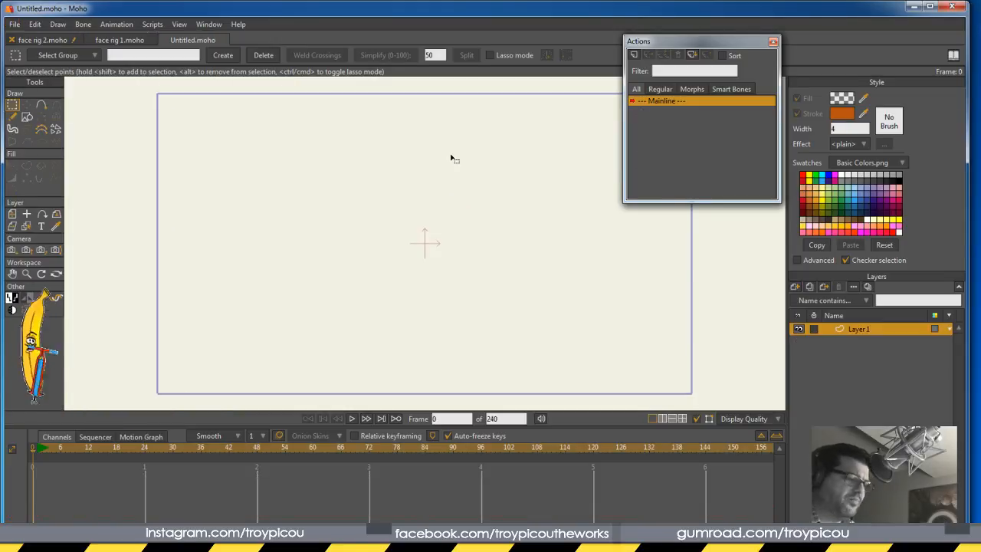
pyautogui.press('r')
pyautogui.moveTo(369, 192)
pyautogui.mouseDown()
pyautogui.moveTo(371, 250)
pyautogui.moveTo(482, 327)
pyautogui.mouseUp()
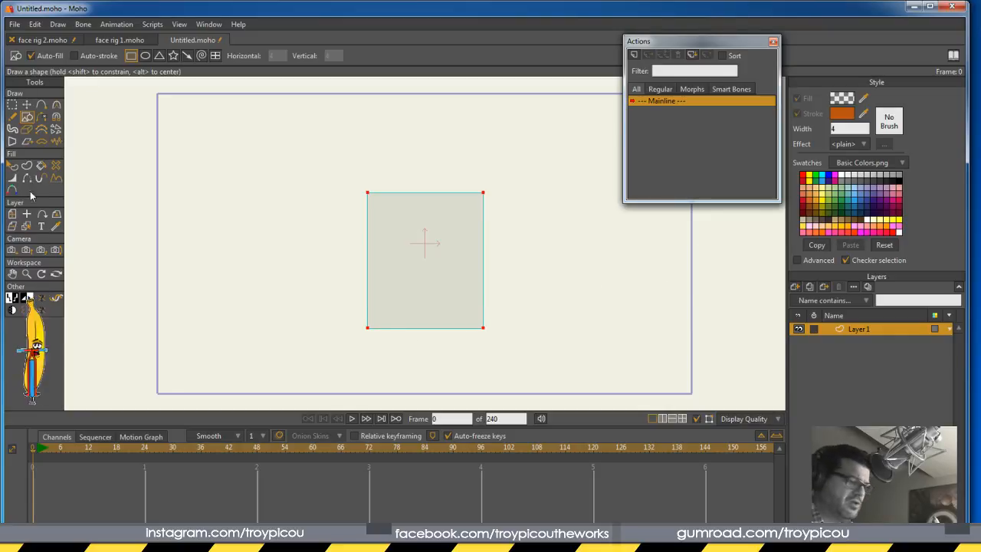
# Give the rectangle a fully opaque blue (001EFF) fill, then deselect it
pyautogui.click(13, 165)
pyautogui.click(449, 274)
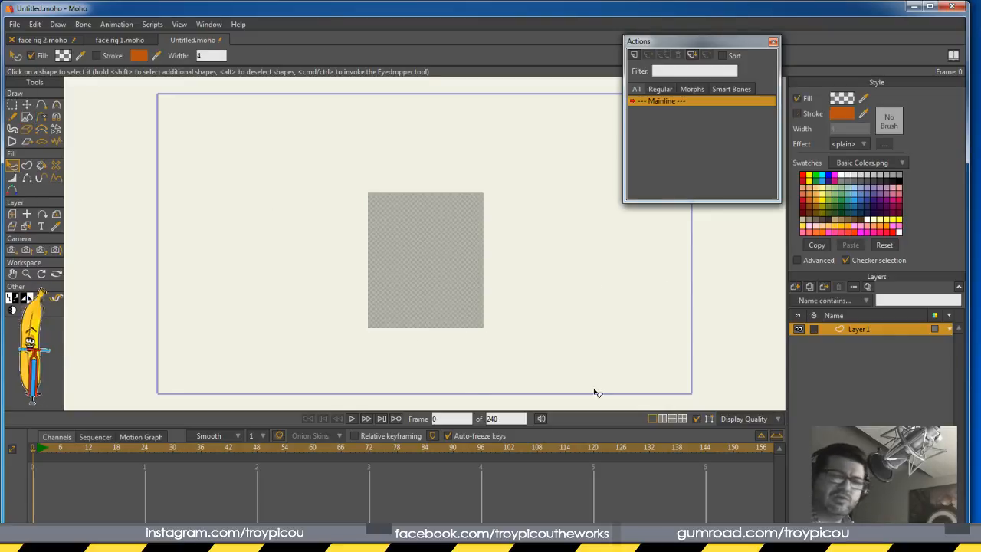
pyautogui.click(845, 106)
pyautogui.moveTo(739, 437); pyautogui.dragTo(740, 220)
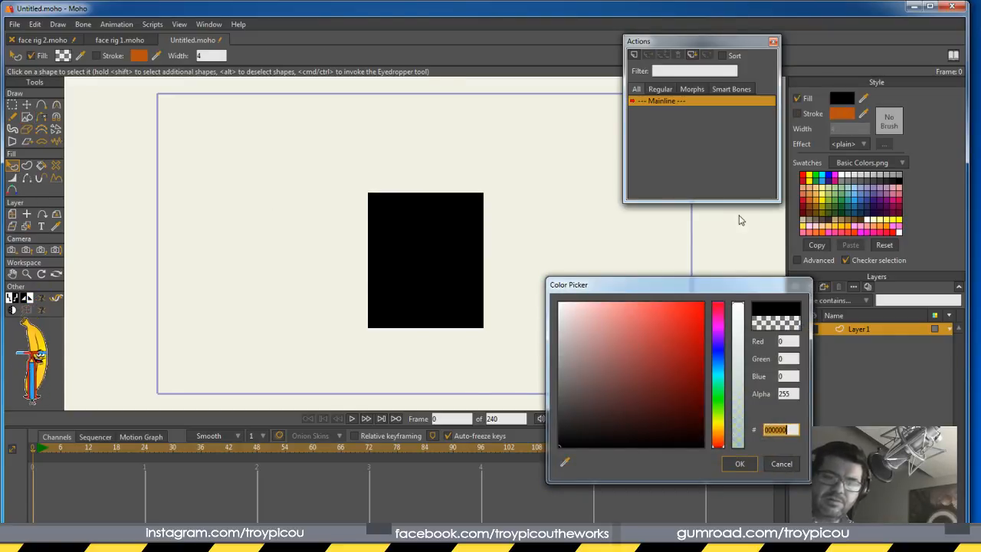
pyautogui.moveTo(717, 373); pyautogui.dragTo(704, 302)
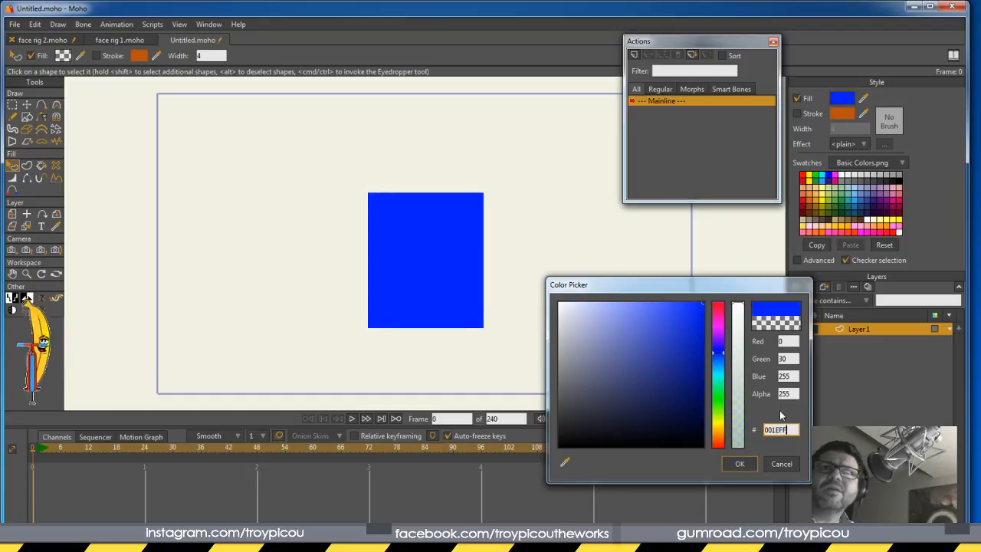
pyautogui.click(738, 464)
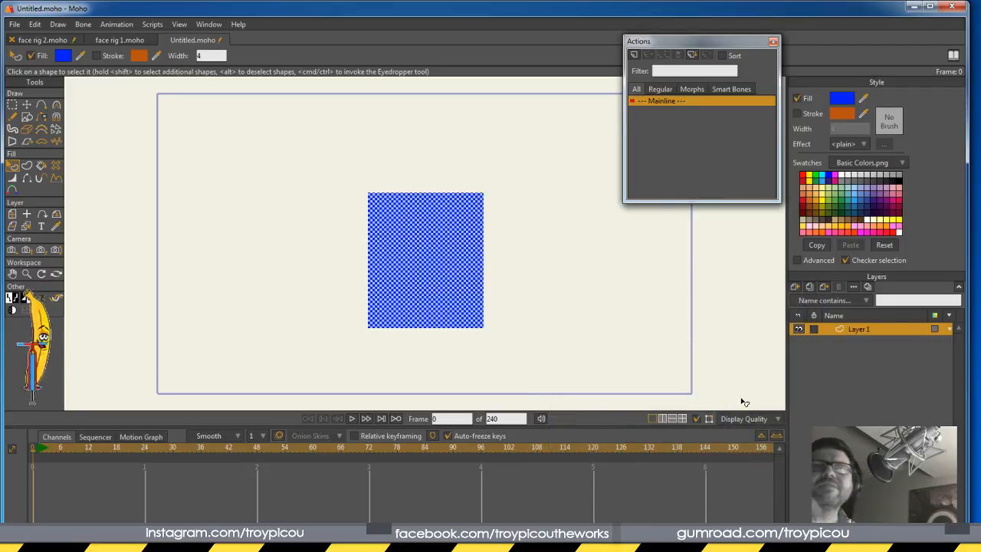
pyautogui.click(604, 312)
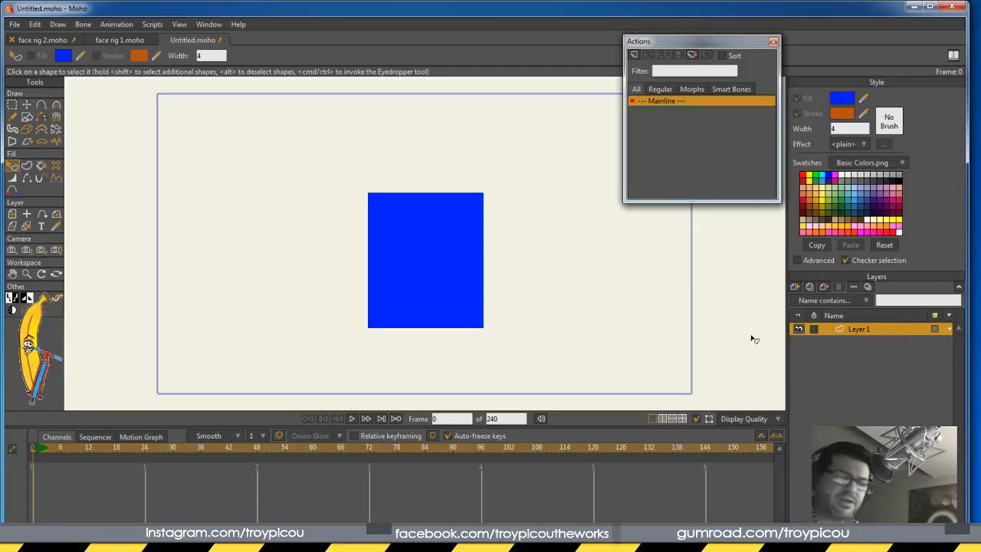
# Create a bone layer holding the rectangle's Layer 1 and select the bone layer
pyautogui.click(795, 286)
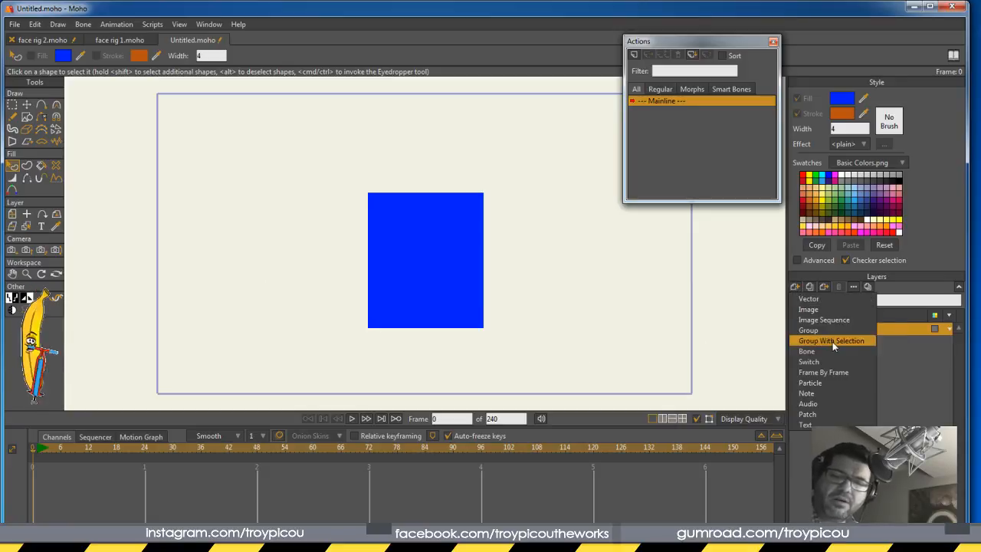
pyautogui.click(834, 352)
pyautogui.click(866, 341)
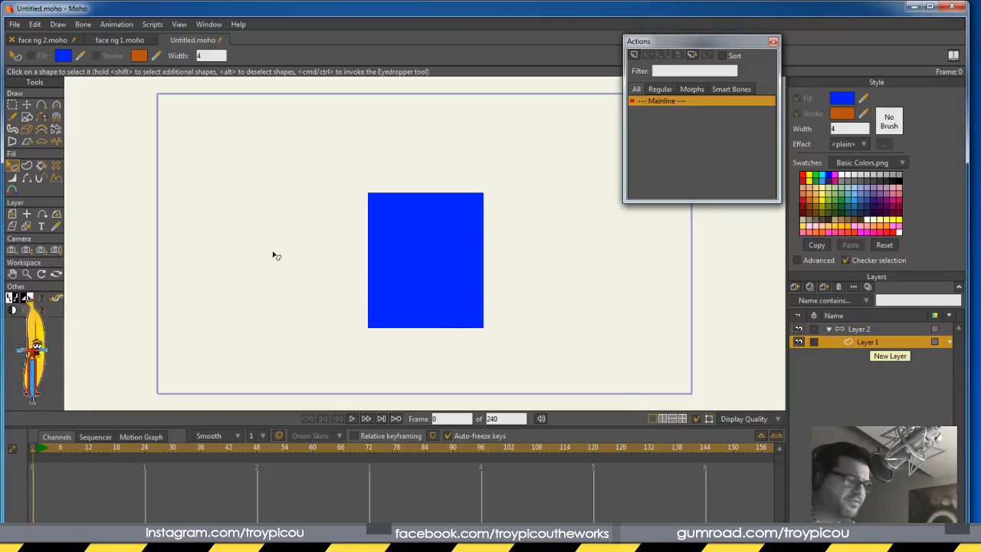
pyautogui.click(871, 328)
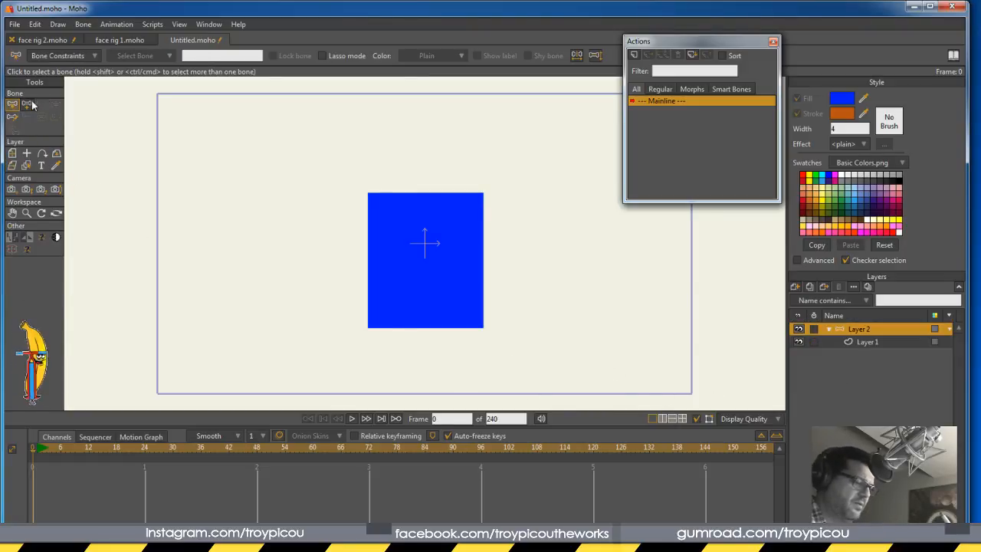
# Add a horizontal bone and an upright bone at the rectangle's bottom, both with strength 0
pyautogui.moveTo(430, 329); pyautogui.dragTo(499, 329)
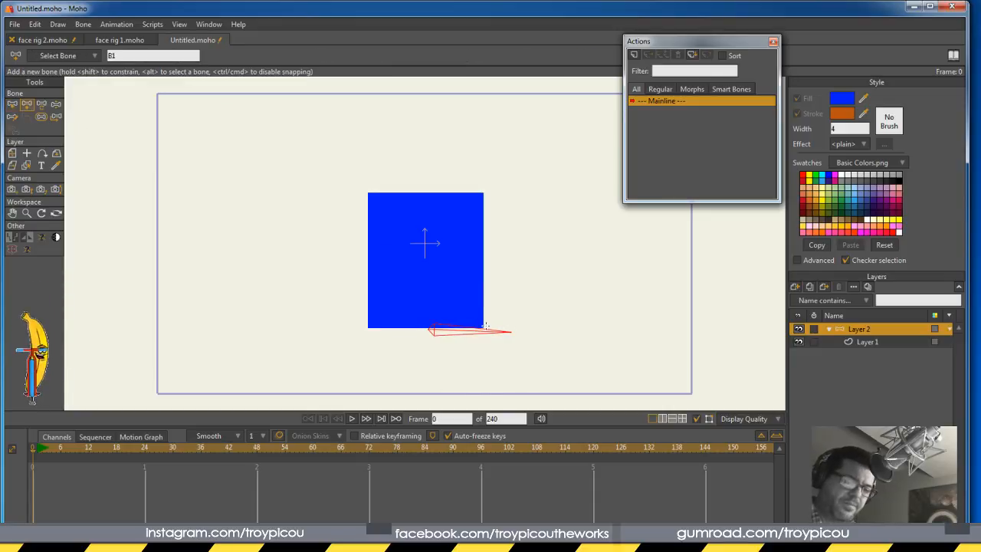
pyautogui.moveTo(431, 328); pyautogui.dragTo(429, 181)
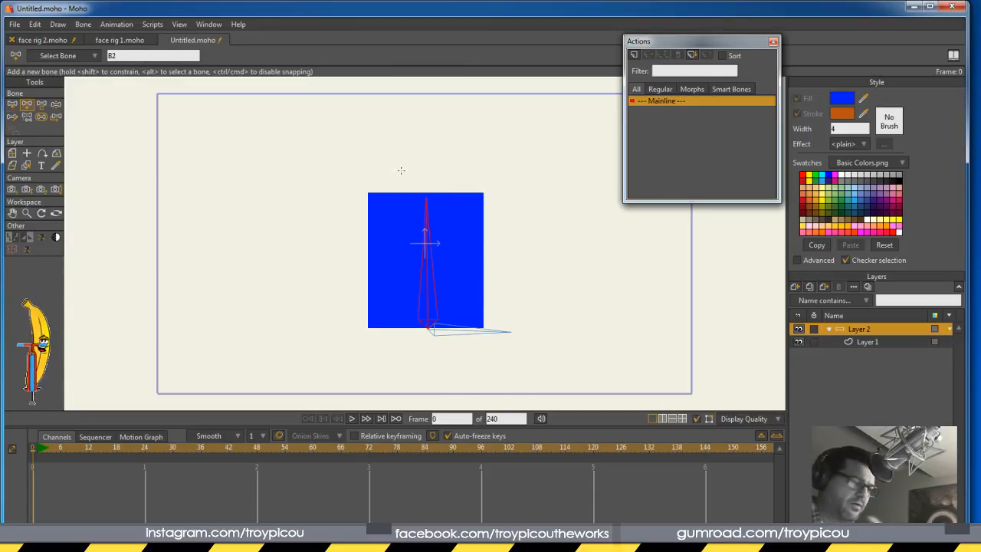
pyautogui.click(42, 117)
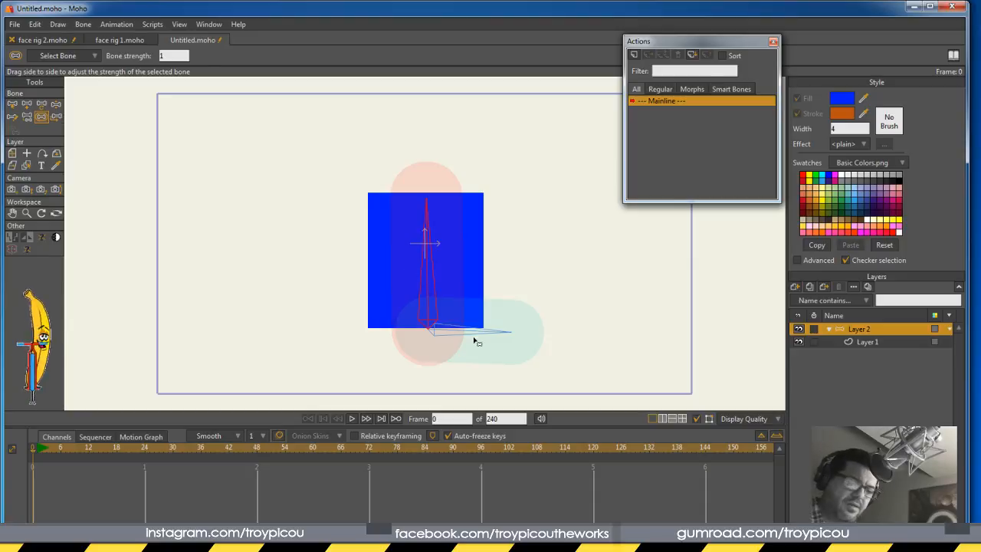
pyautogui.moveTo(466, 335); pyautogui.dragTo(294, 401)
pyautogui.moveTo(427, 299); pyautogui.dragTo(46, 341)
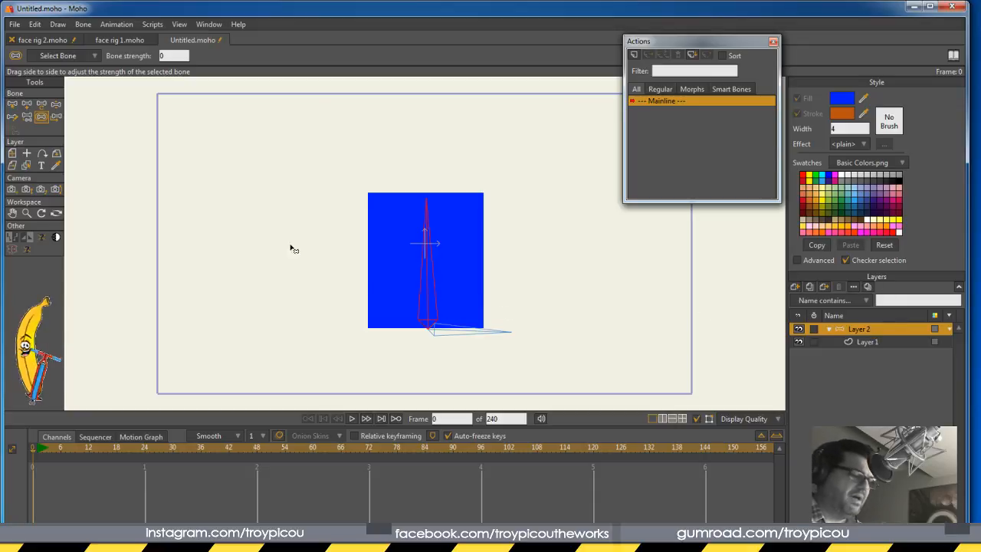
# Bind the rectangle's Layer 1 to the upright bone
pyautogui.click(870, 342)
pyautogui.click(41, 215)
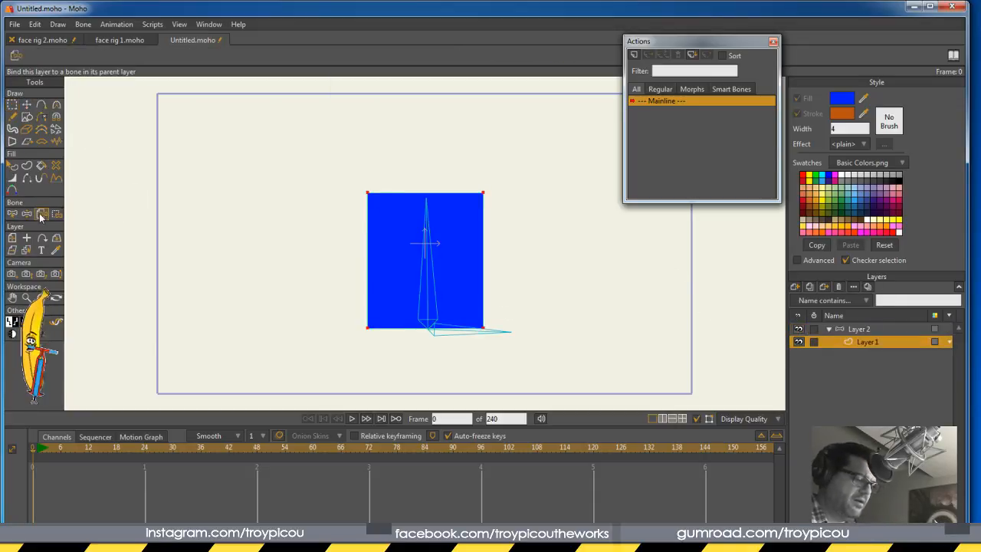
pyautogui.click(428, 284)
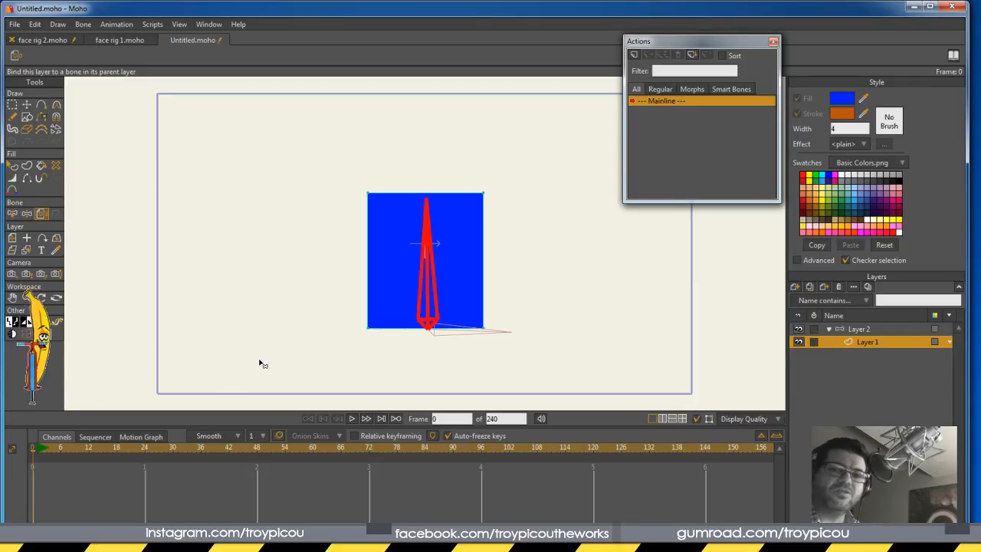
# Turn on squash and stretch scaling for the upright bone and slightly shorten it
pyautogui.click(867, 330)
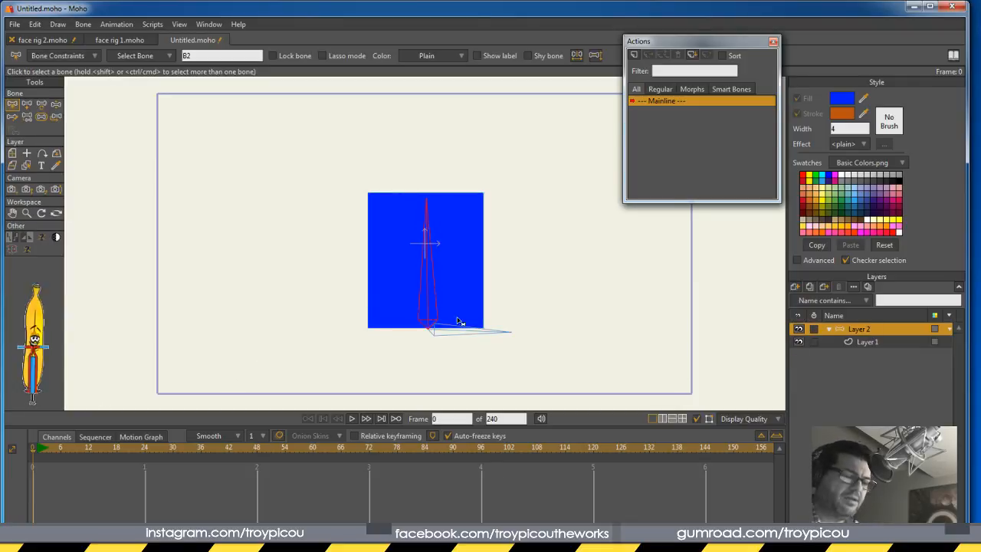
pyautogui.click(48, 56)
pyautogui.click(36, 120)
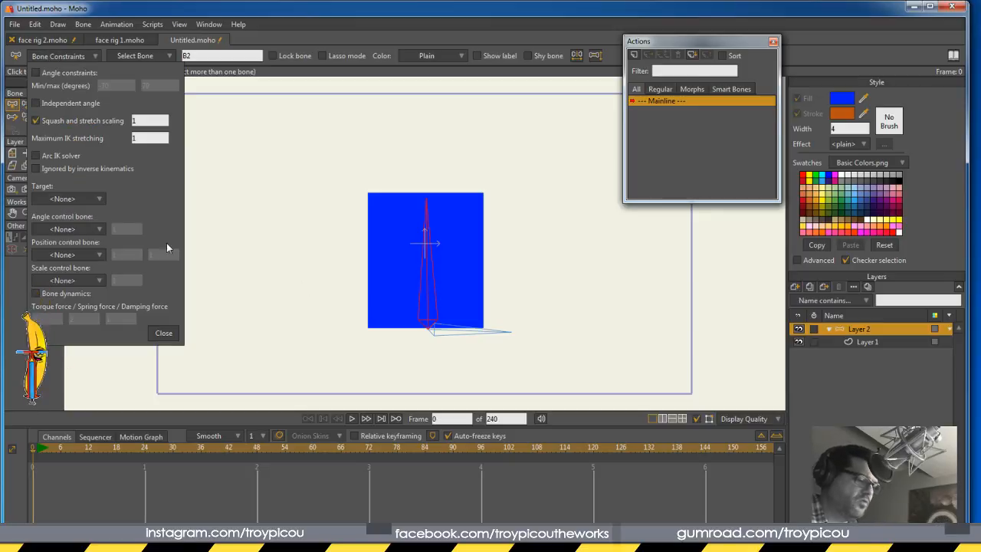
pyautogui.click(164, 334)
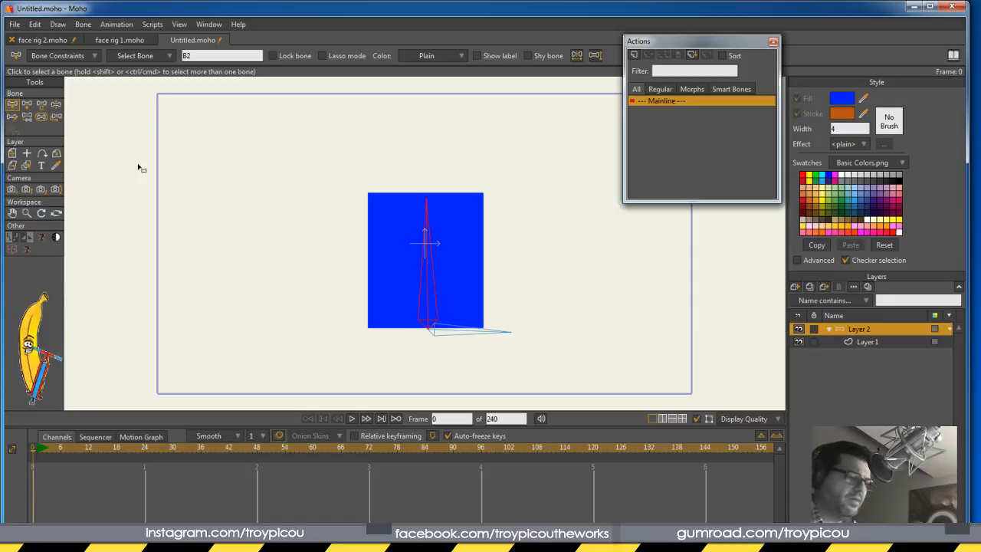
pyautogui.click(42, 105)
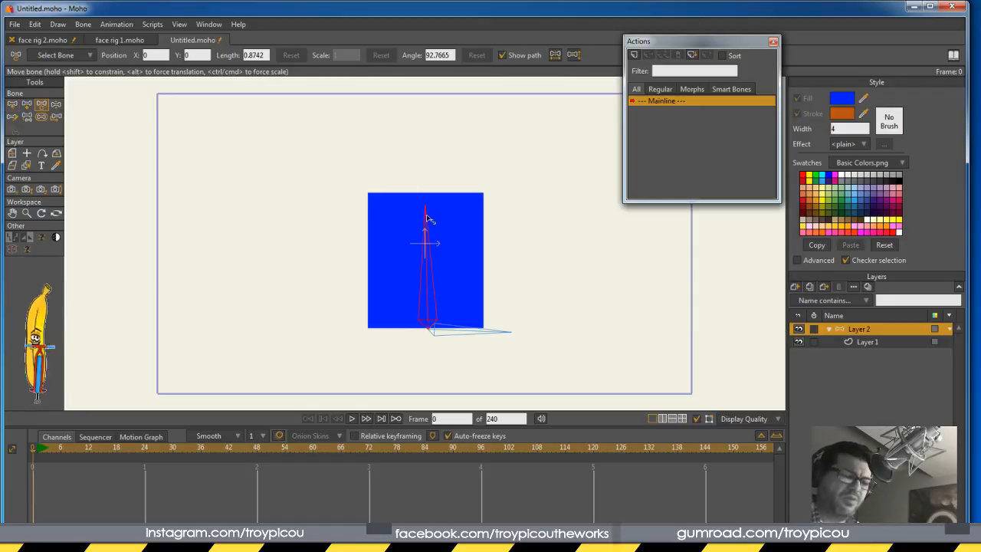
pyautogui.moveTo(428, 209); pyautogui.dragTo(428, 211)
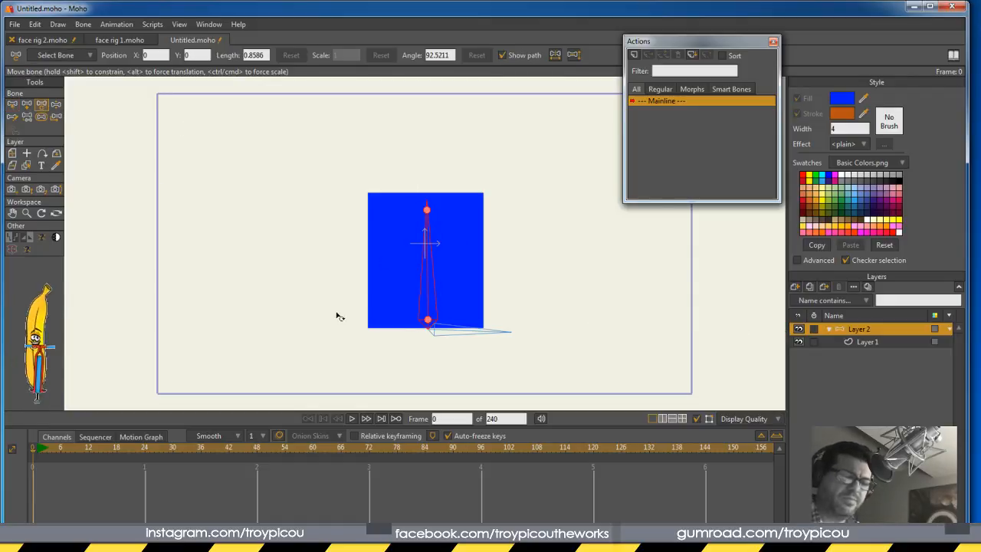
# Rebind the rectangle layer to the bone and test the rig by rotating it
pyautogui.click(874, 341)
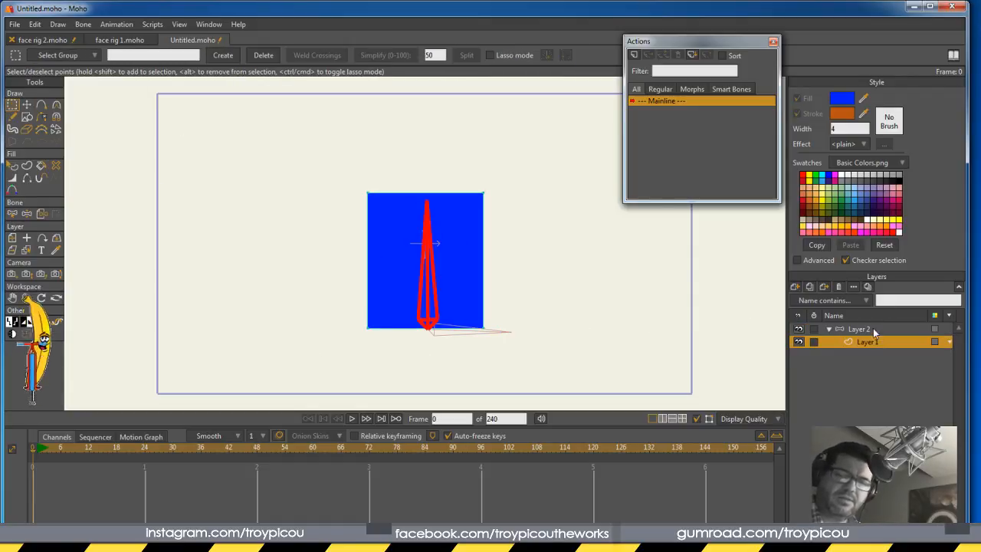
pyautogui.click(44, 215)
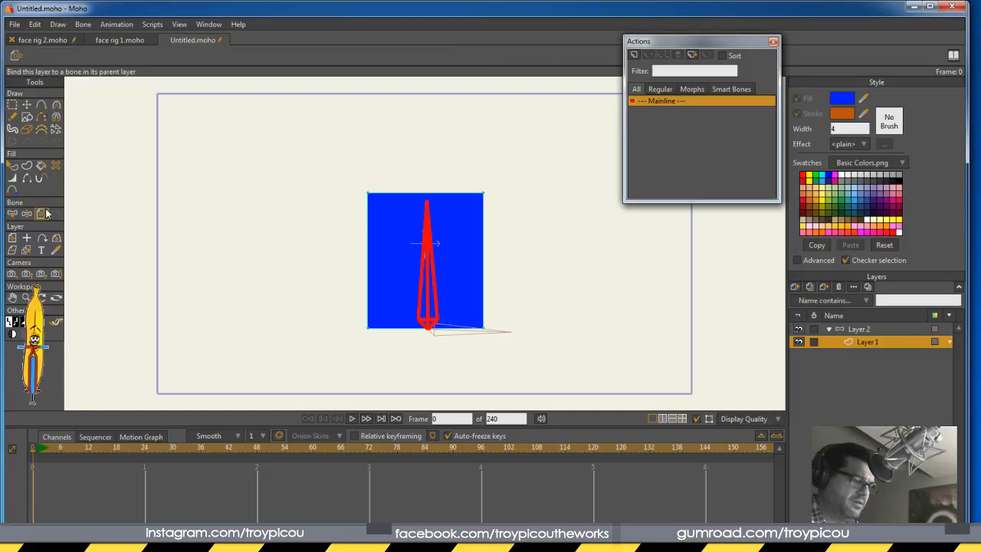
pyautogui.click(866, 329)
pyautogui.press('z')
pyautogui.moveTo(433, 249)
pyautogui.mouseDown()
pyautogui.moveTo(444, 254)
pyautogui.moveTo(437, 247)
pyautogui.mouseUp()
pyautogui.click(865, 341)
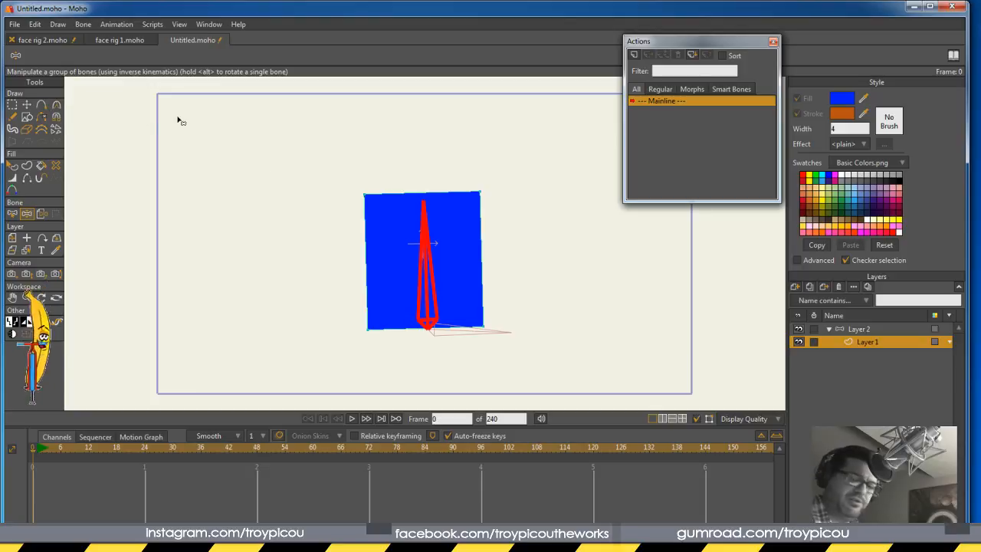
pyautogui.click(863, 329)
# Key a wide squashed rectangle pose at frame 1, then switch to the face rig 1.moho document
pyautogui.click(41, 106)
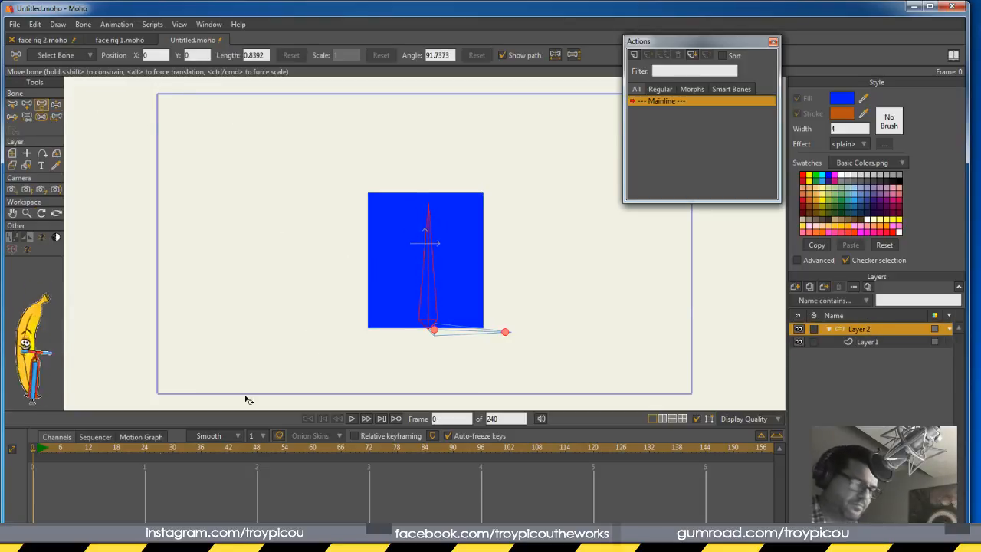
pyautogui.click(40, 457)
pyautogui.click(34, 453)
pyautogui.click(37, 454)
pyautogui.moveTo(427, 212); pyautogui.dragTo(432, 240)
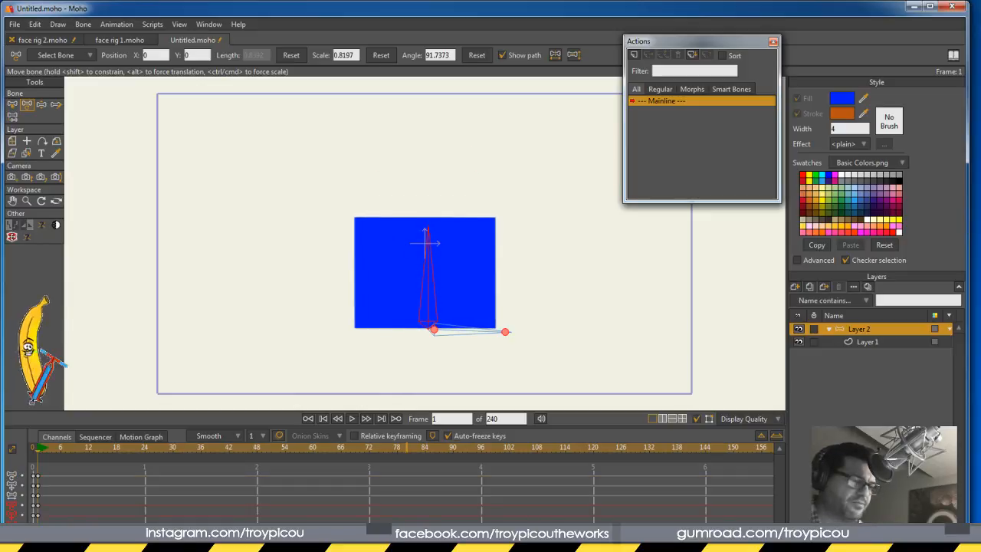
pyautogui.click(119, 40)
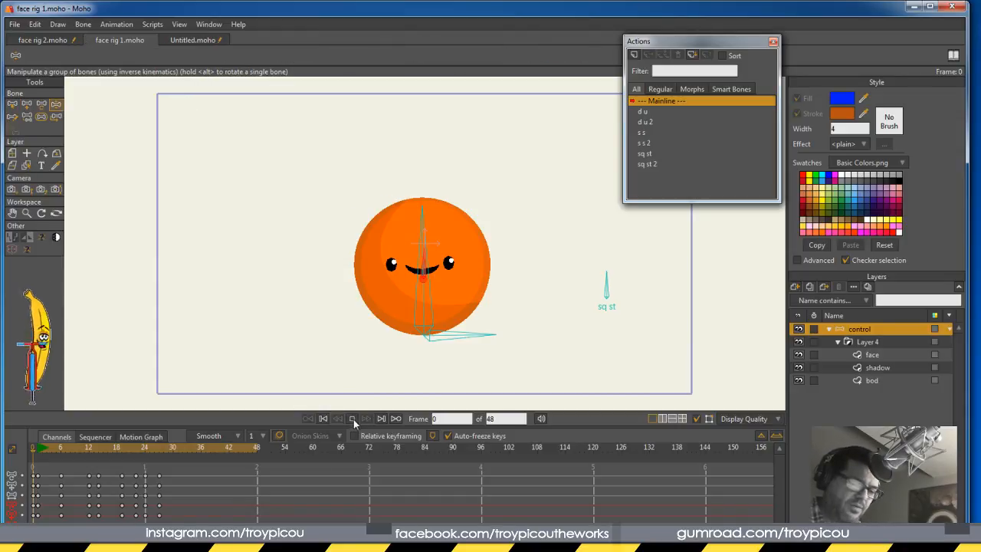
# Play the face rig 1 bouncing ball animation through to frame 48
pyautogui.click(353, 419)
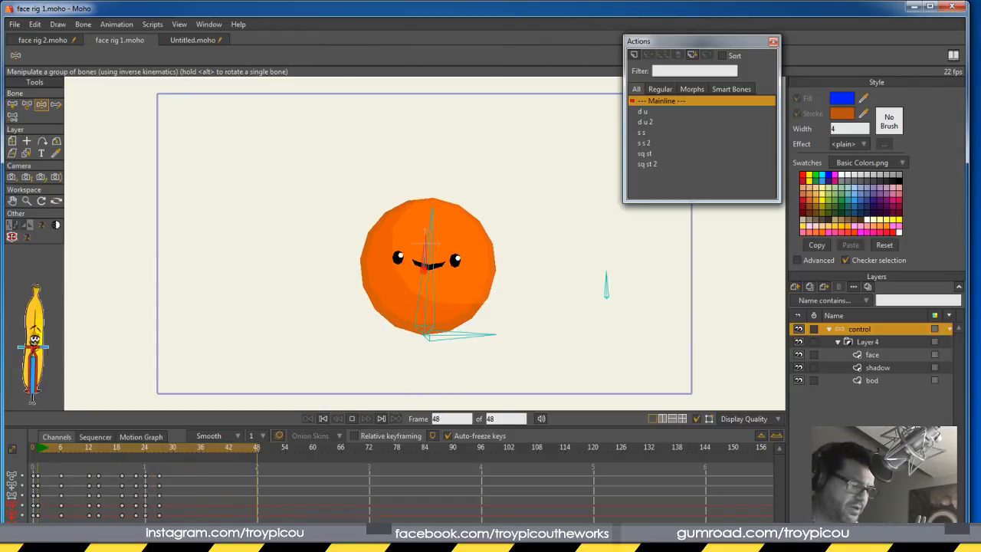